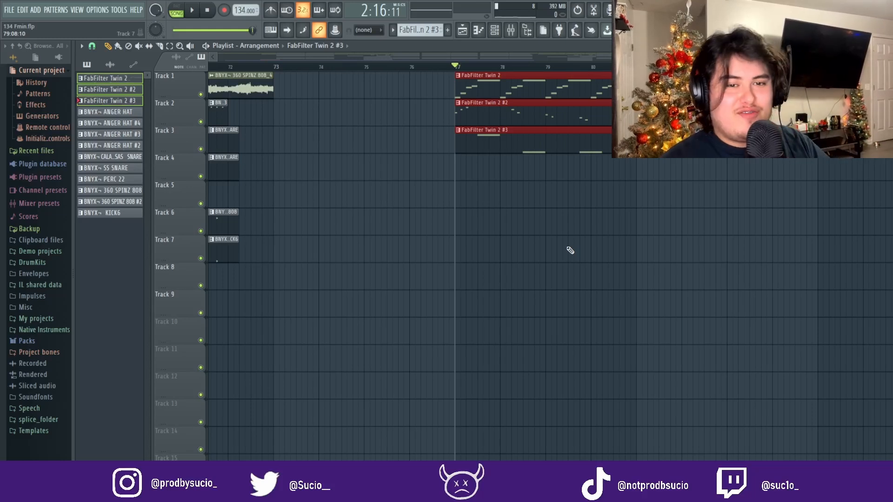
Step: Deselect the three FabFilter Twin 2 melody clips at bar 77 and play them back
{"action": "left_click", "coordinate": [569, 197], "text": "ctrl"}
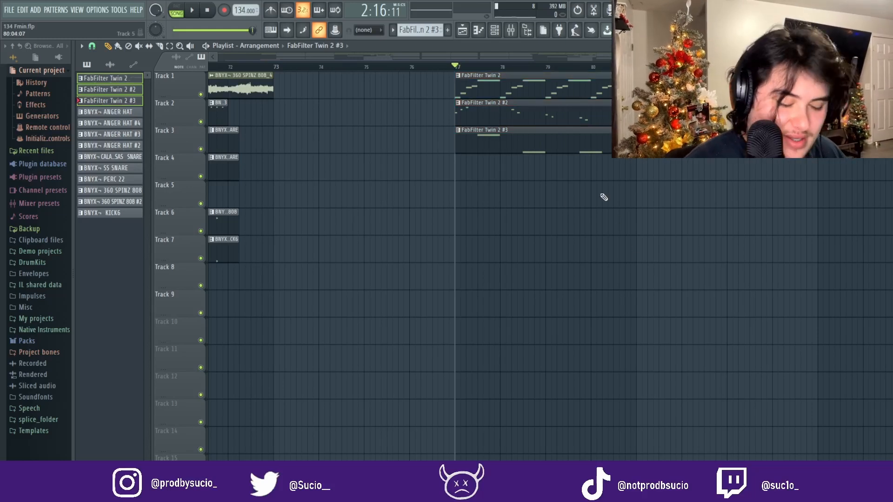
{"action": "key", "text": "space"}
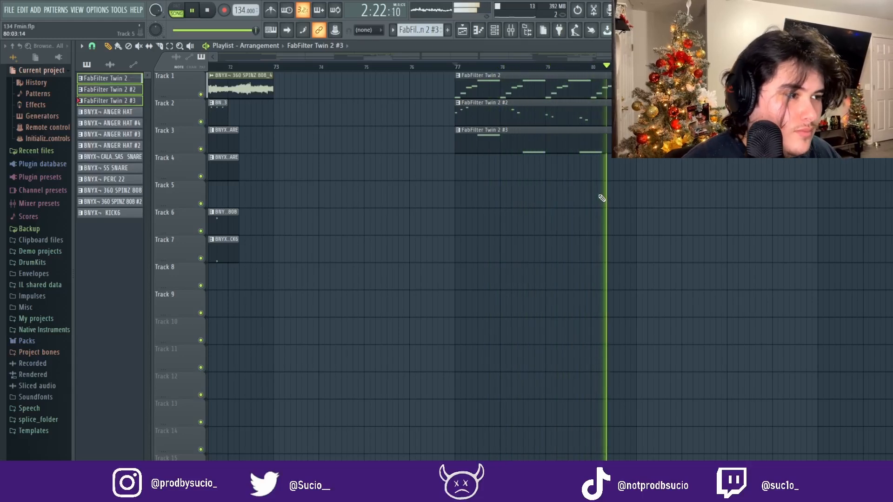
{"action": "key", "text": "space"}
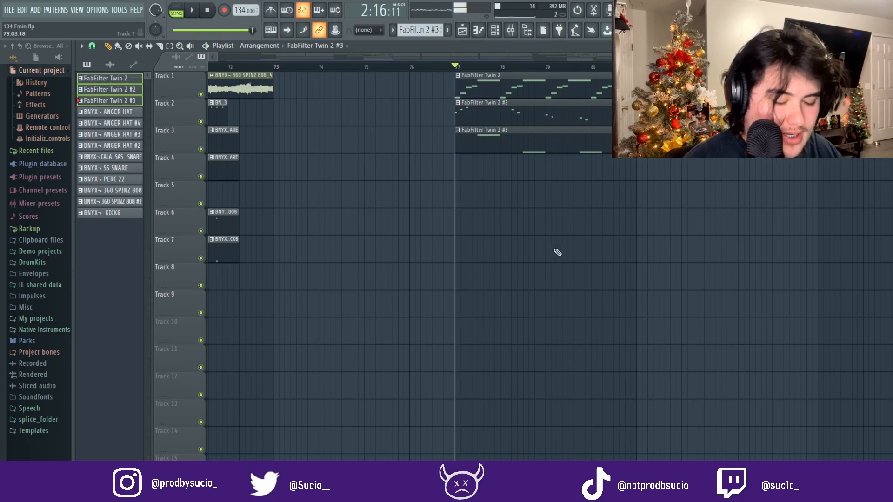
Step: Try a copy of the hat, snare, 808 and kick patterns with the melody at bar 77, play them together and remove the copy
{"action": "scroll", "coordinate": [561, 257], "scroll_direction": "down", "scroll_amount": 5}
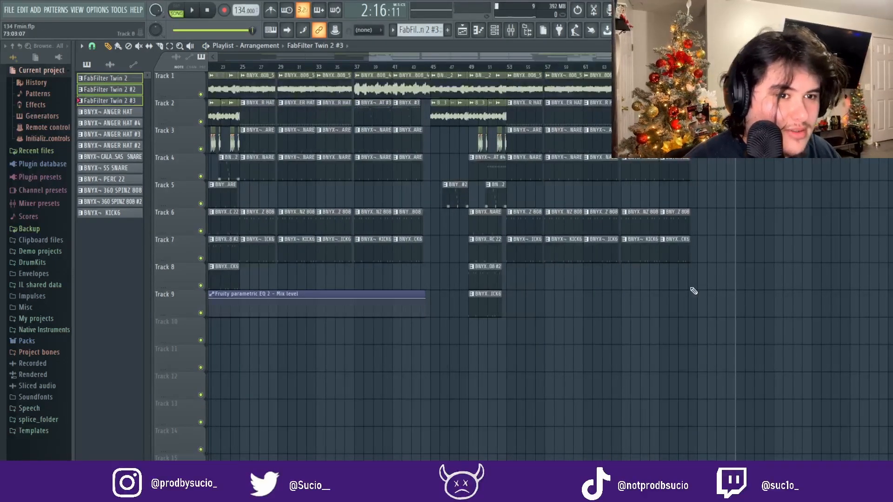
{"action": "scroll", "coordinate": [663, 278], "scroll_direction": "down", "scroll_amount": 2}
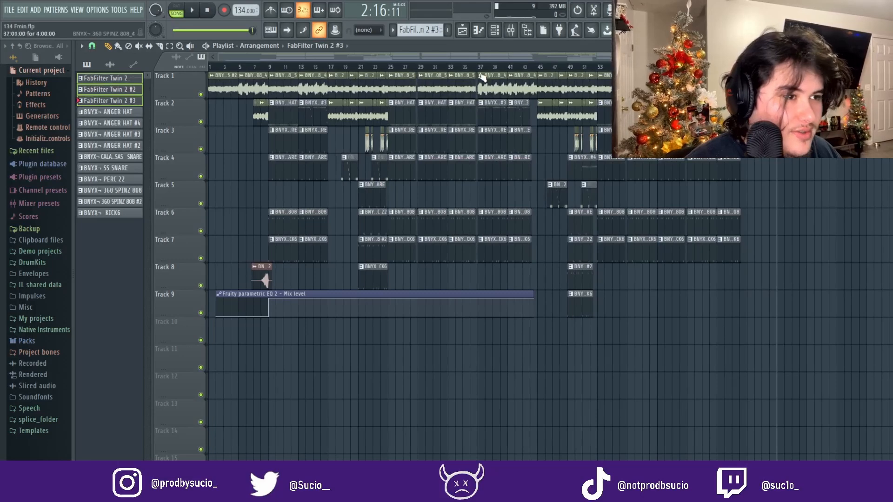
{"action": "left_click_drag", "start_coordinate": [471, 59], "coordinate": [707, 57]}
{"action": "scroll", "coordinate": [794, 295], "scroll_direction": "up", "scroll_amount": 5}
{"action": "left_click_drag", "start_coordinate": [406, 315], "coordinate": [348, 183]}
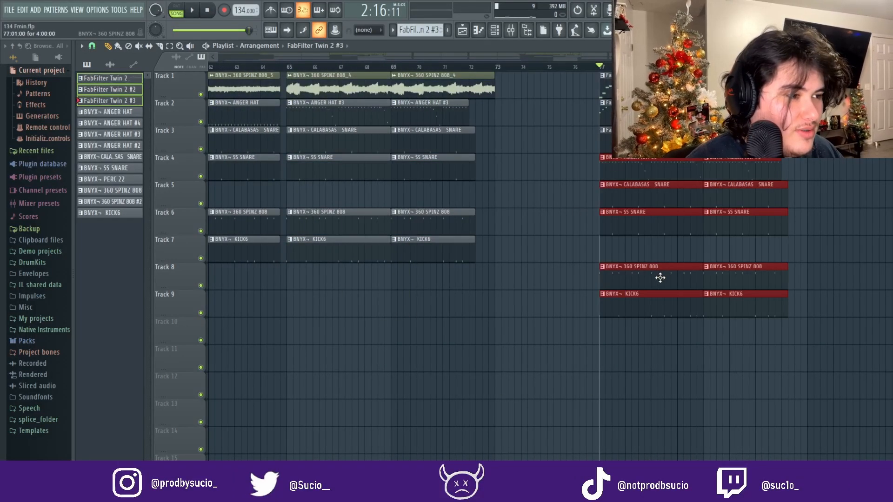
{"action": "key", "text": "space"}
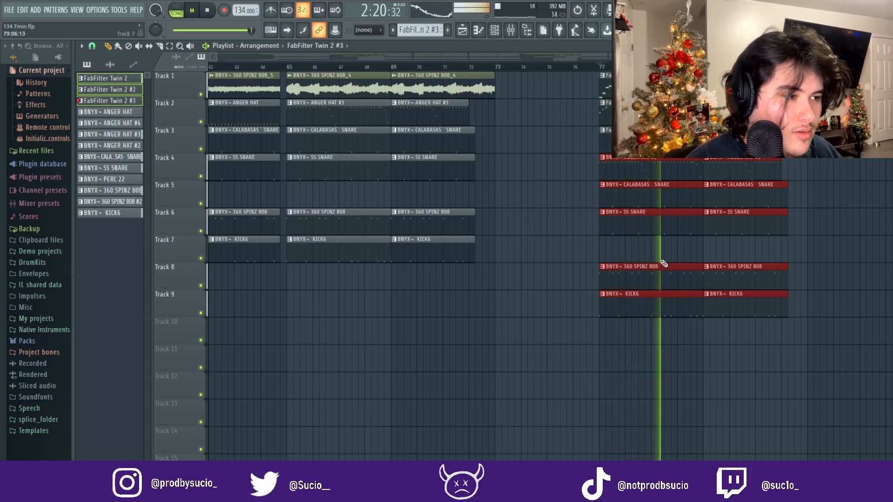
{"action": "right_click", "coordinate": [689, 172]}
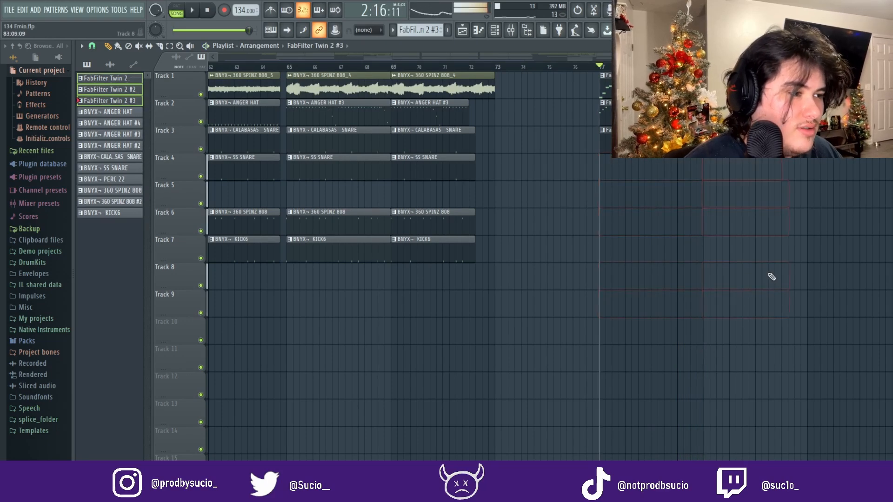
Step: Open Edison from the mixer's master track and play the recorded melody audio, closing the windows when done
{"action": "scroll", "coordinate": [770, 270], "scroll_direction": "down", "scroll_amount": 5}
{"action": "left_click", "coordinate": [512, 35]}
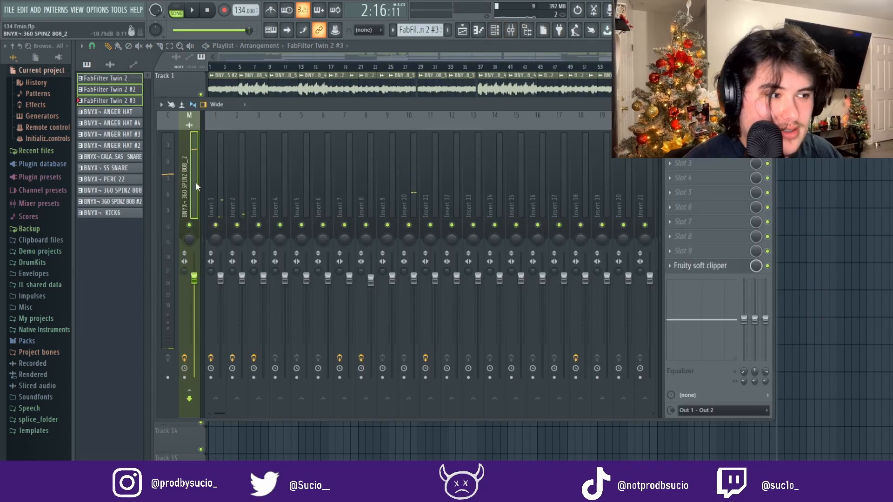
{"action": "left_click", "coordinate": [698, 134]}
{"action": "left_click_drag", "start_coordinate": [298, 116], "coordinate": [593, 128]}
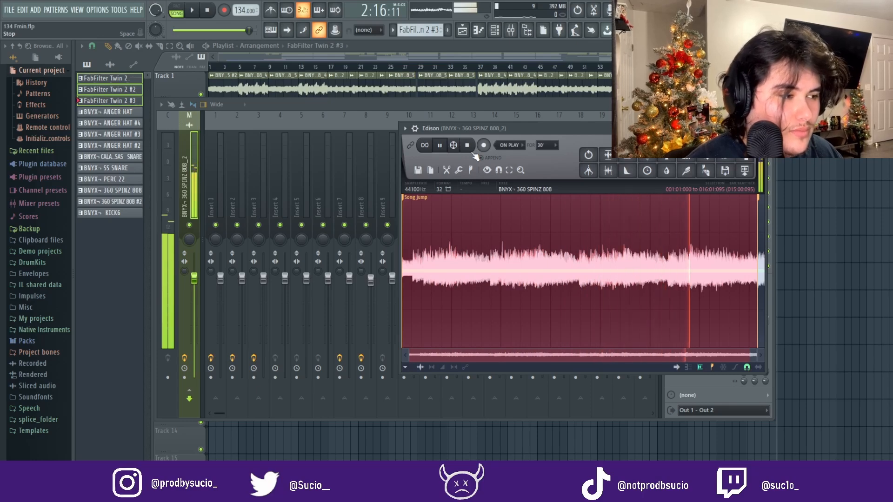
{"action": "right_click", "coordinate": [796, 209]}
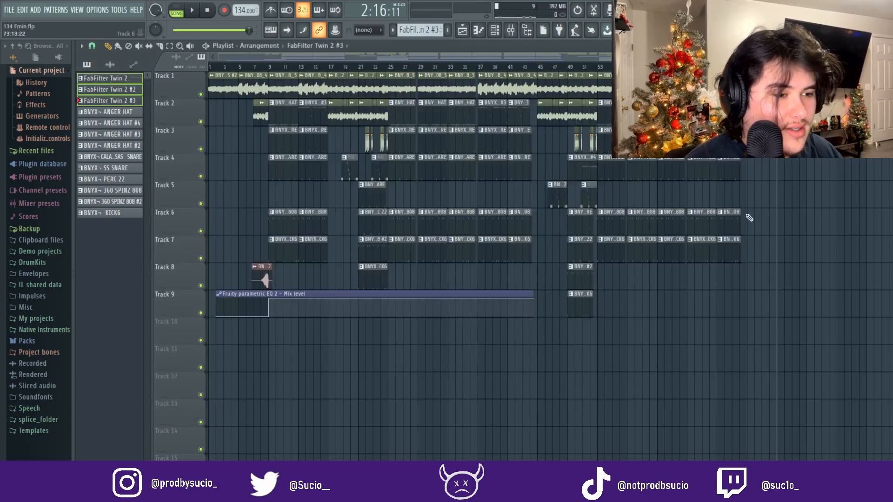
Step: Select the time range from bar 1 to bar 5 and open the sample settings of the first audio clip on Track 1
{"action": "scroll", "coordinate": [341, 215], "scroll_direction": "up", "scroll_amount": 4}
{"action": "left_click_drag", "start_coordinate": [378, 54], "coordinate": [232, 95]}
{"action": "scroll", "coordinate": [209, 170], "scroll_direction": "up", "scroll_amount": 3}
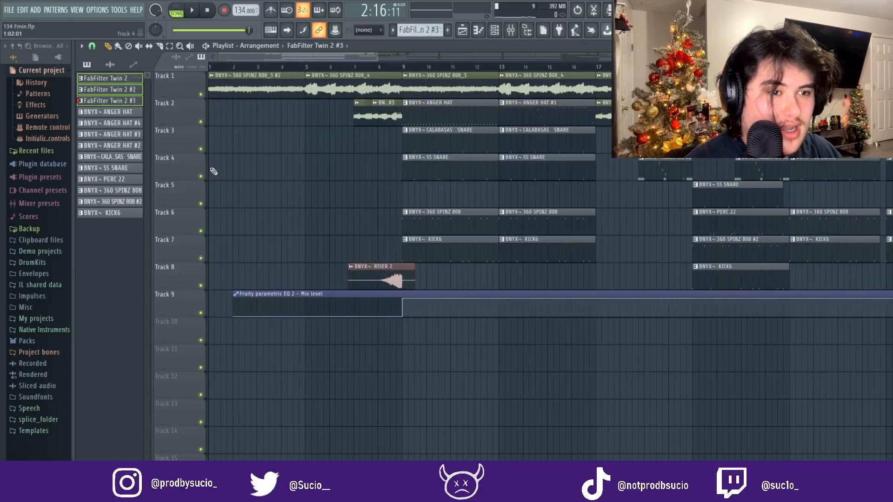
{"action": "left_click_drag", "start_coordinate": [351, 69], "coordinate": [212, 70]}
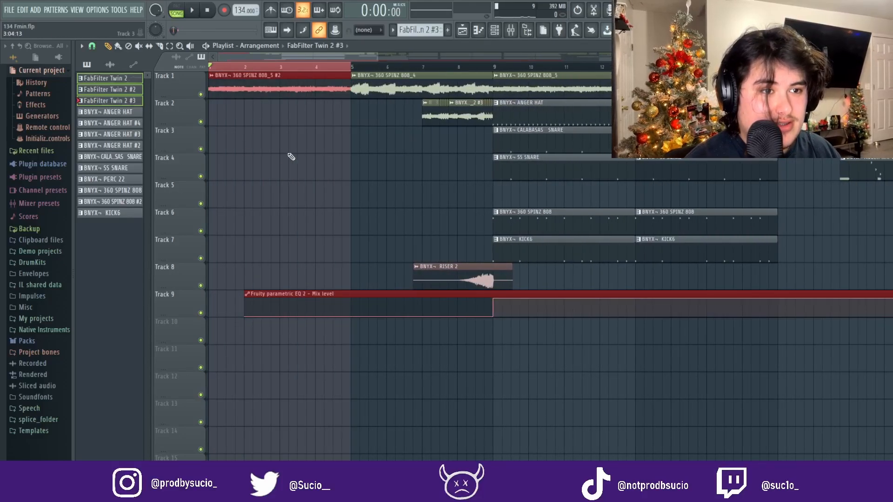
{"action": "left_click", "coordinate": [292, 150]}
{"action": "right_click", "coordinate": [325, 140]}
{"action": "left_click", "coordinate": [308, 93]}
{"action": "double_click", "coordinate": [308, 92]}
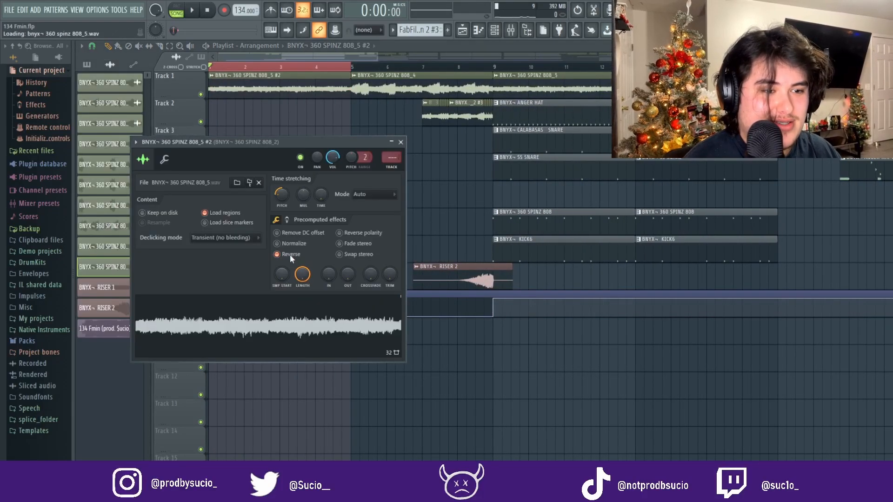
Step: Turn off Reverse for the intro sample and play the section without the effect
{"action": "left_click", "coordinate": [292, 256]}
{"action": "key", "text": "space"}
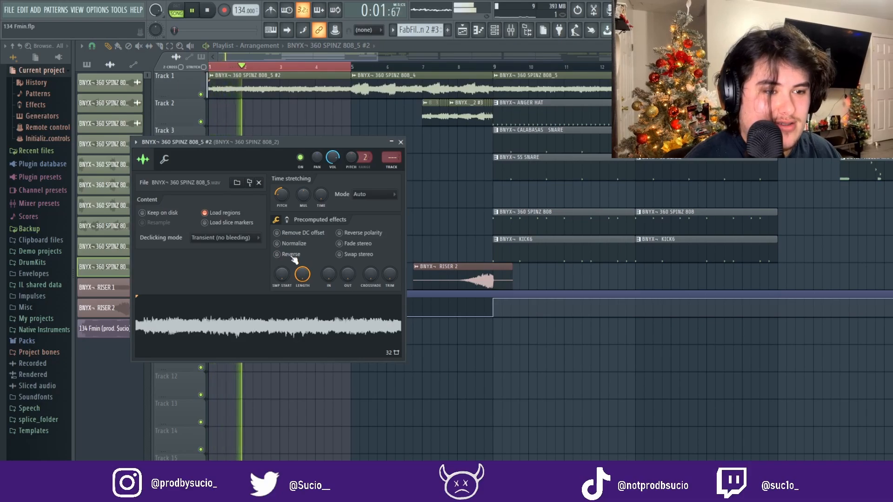
{"action": "key", "text": "space"}
Step: Turn Reverse back on for the intro sample and play bars 1 to 5 with it
{"action": "left_click", "coordinate": [292, 257]}
{"action": "key", "text": "space"}
{"action": "right_click", "coordinate": [505, 403]}
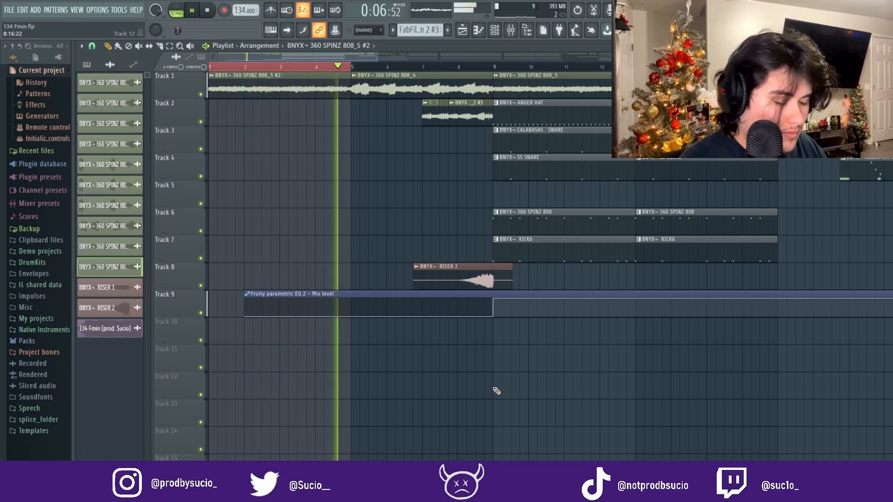
{"action": "key", "text": "space"}
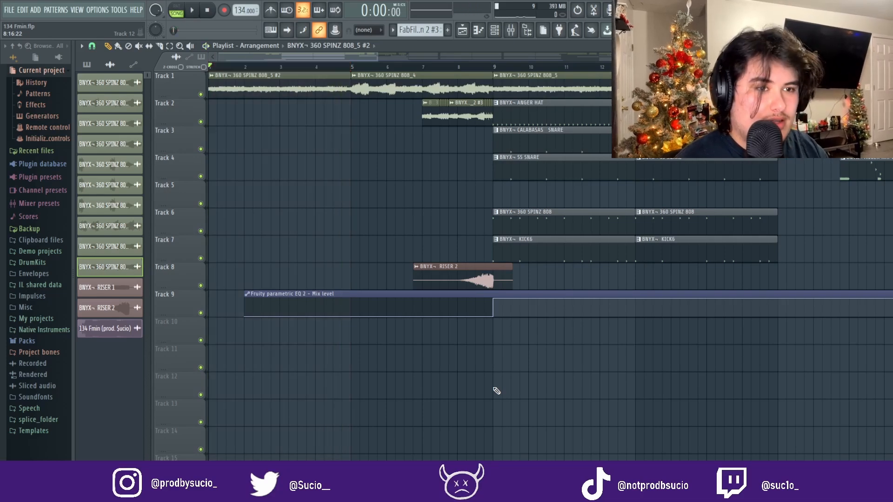
Step: Show the patterns in the picker and play the FabFilter Twin 2 clip at bar 77 with Track 1 soloed
{"action": "left_click", "coordinate": [89, 68]}
{"action": "scroll", "coordinate": [271, 159], "scroll_direction": "down", "scroll_amount": 8}
{"action": "left_click", "coordinate": [120, 88]}
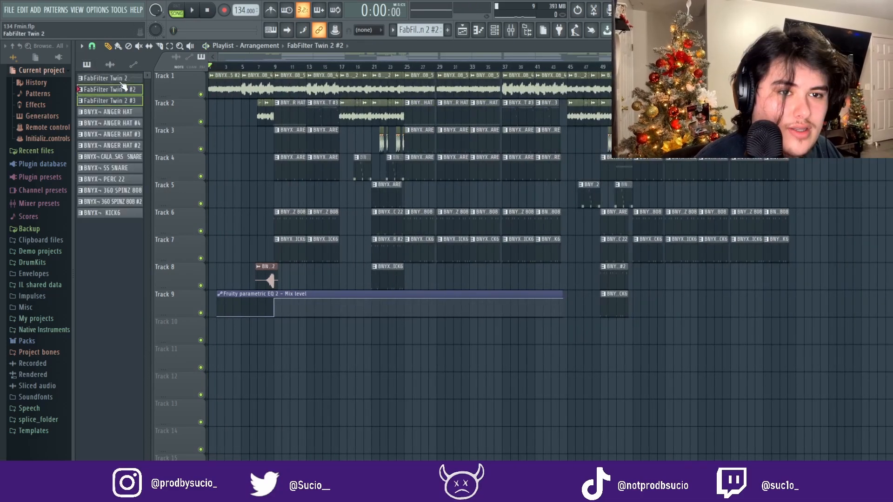
{"action": "scroll", "coordinate": [409, 265], "scroll_direction": "right", "scroll_amount": 3}
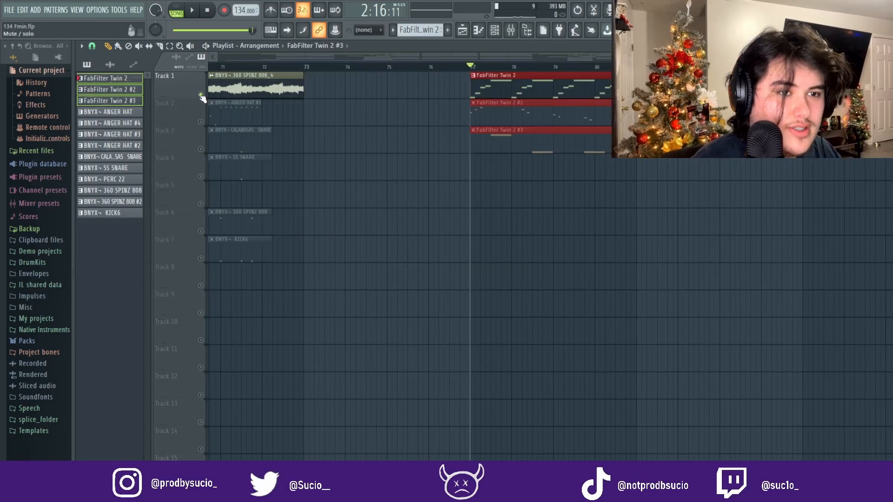
{"action": "key", "text": "space"}
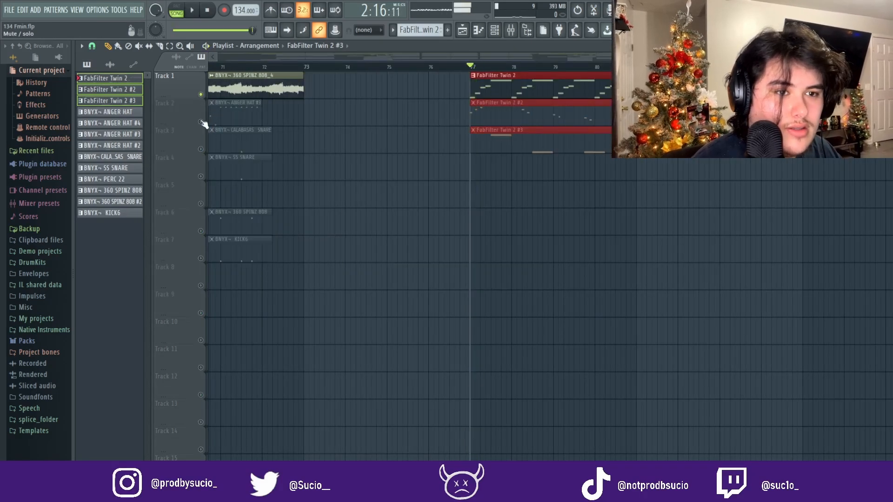
Step: Solo Track 2 and play the FabFilter Twin 2 #2 clip at bar 77 on its own
{"action": "right_click", "coordinate": [201, 122]}
{"action": "key", "text": "space"}
{"action": "key", "text": "space"}
Step: Unmute Track 3 to hear FabFilter Twin 2 #3 together with Track 2, and mute it again after playback
{"action": "left_click", "coordinate": [201, 150]}
{"action": "key", "text": "space"}
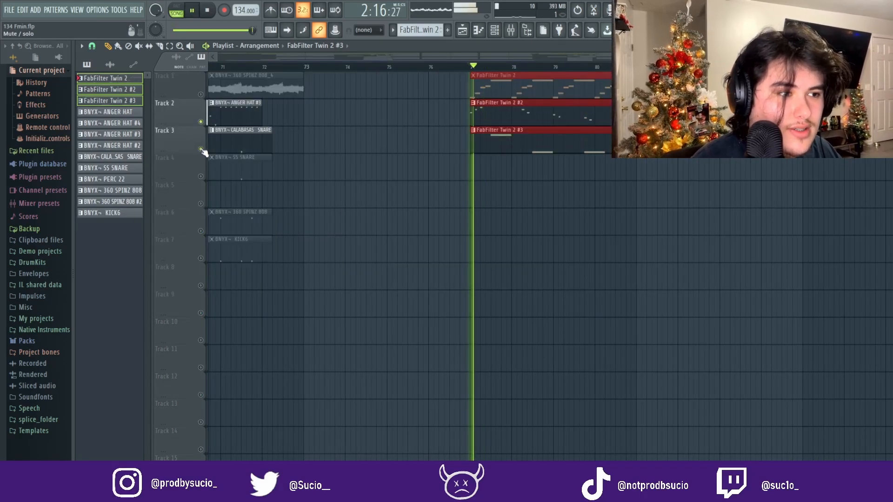
{"action": "key", "text": "space"}
{"action": "left_click", "coordinate": [201, 149]}
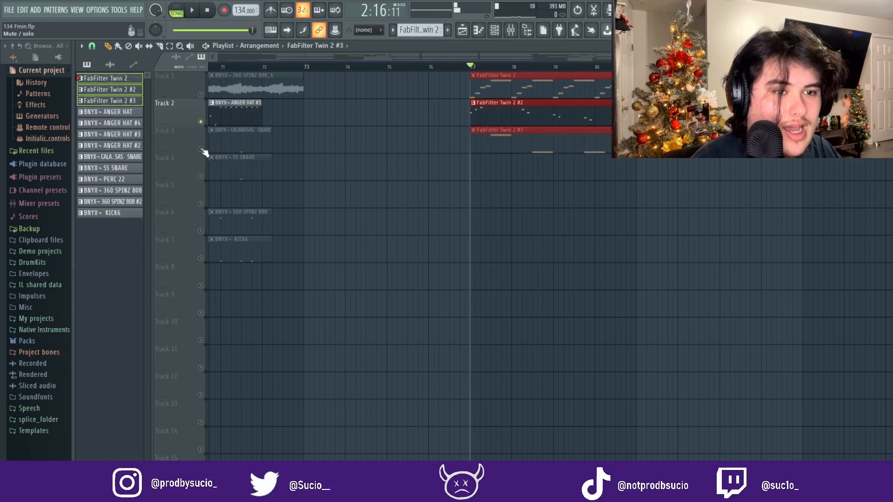
Step: Solo Track 1 again and play the FabFilter Twin 2 melody clip from bar 77
{"action": "left_click", "coordinate": [201, 122]}
{"action": "left_click", "coordinate": [202, 94]}
{"action": "key", "text": "space"}
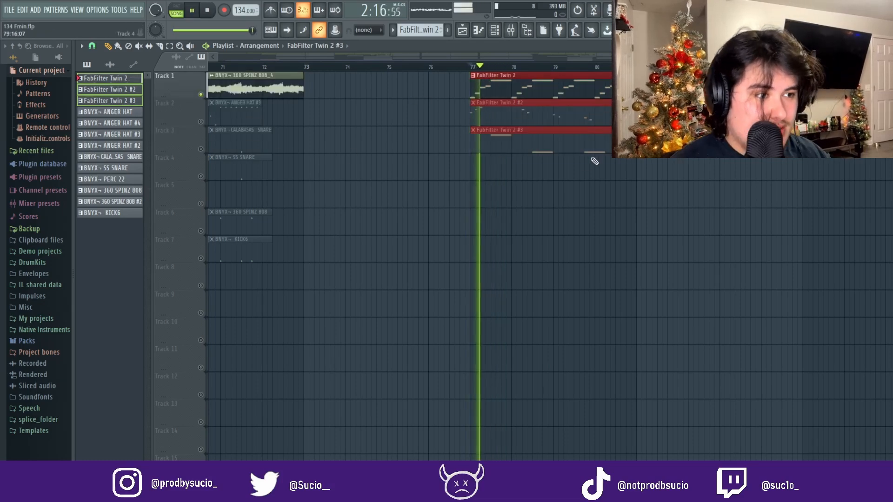
{"action": "key", "text": "space"}
Step: Delete the three selected FabFilter Twin 2 clips at bar 77
{"action": "key", "text": "Delete"}
{"action": "scroll", "coordinate": [528, 92], "scroll_direction": "down", "scroll_amount": 6}
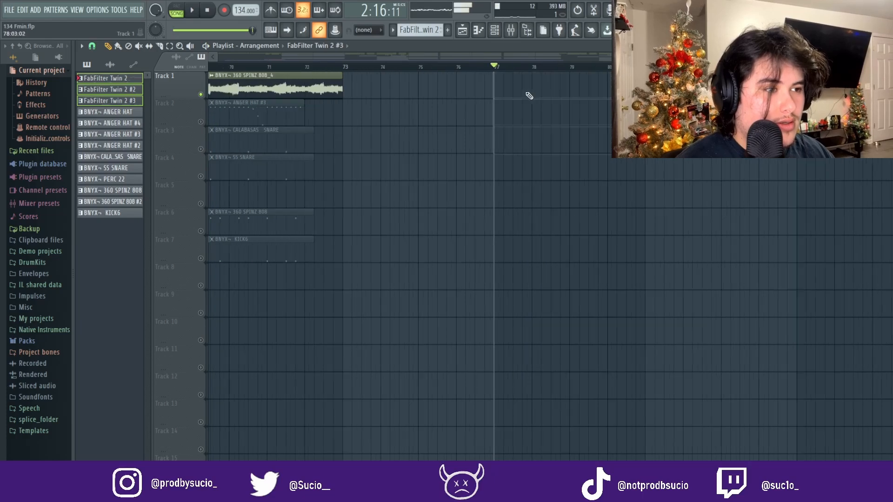
Step: Select bars 1 to 5 at the start of the arrangement and play the soloed intro audio
{"action": "scroll", "coordinate": [227, 77], "scroll_direction": "up", "scroll_amount": 5}
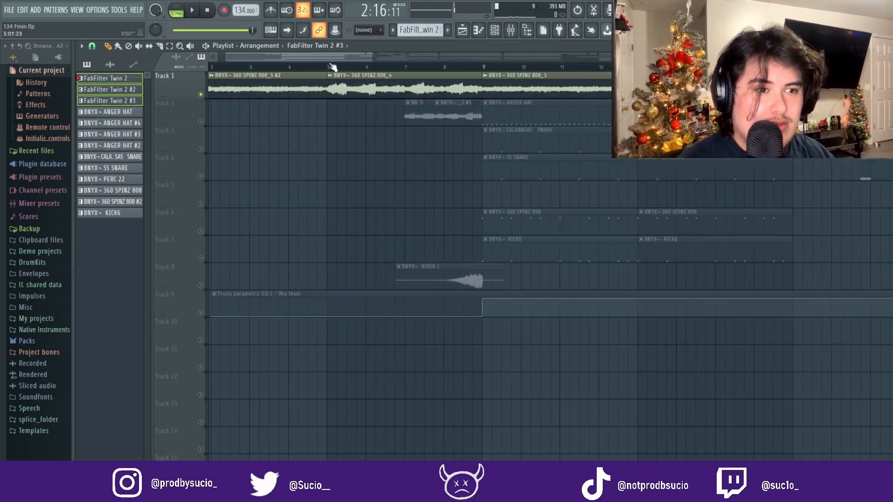
{"action": "left_click_drag", "start_coordinate": [329, 69], "coordinate": [212, 68]}
{"action": "scroll", "coordinate": [219, 70], "scroll_direction": "up", "scroll_amount": 1}
{"action": "key", "text": "space"}
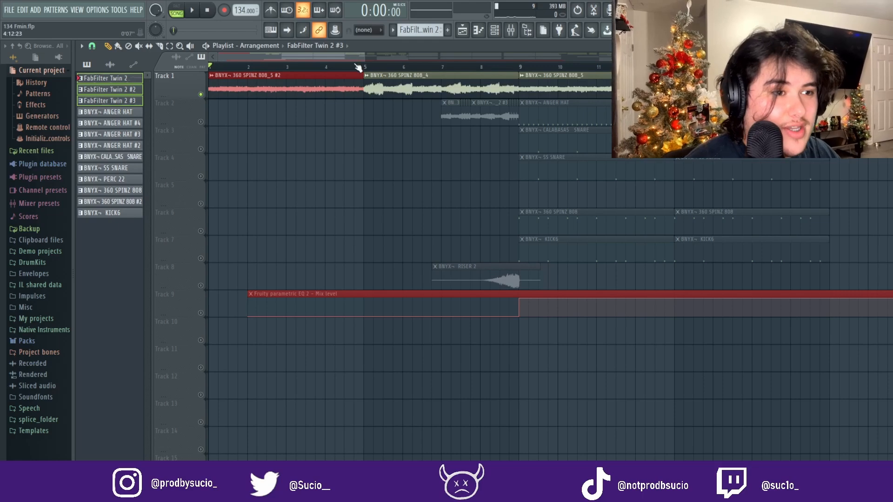
Step: Select bars 5 to 9 and play the second audio clip on Track 1
{"action": "left_click_drag", "start_coordinate": [357, 66], "coordinate": [422, 106]}
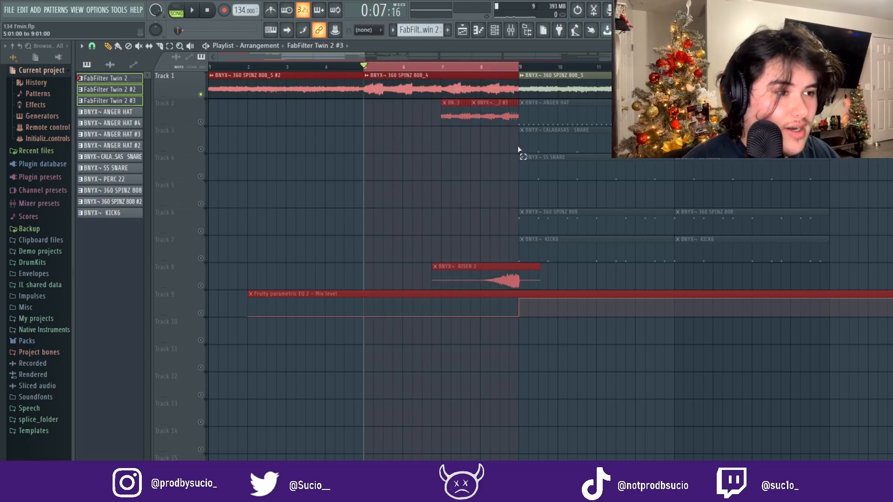
{"action": "key", "text": "space"}
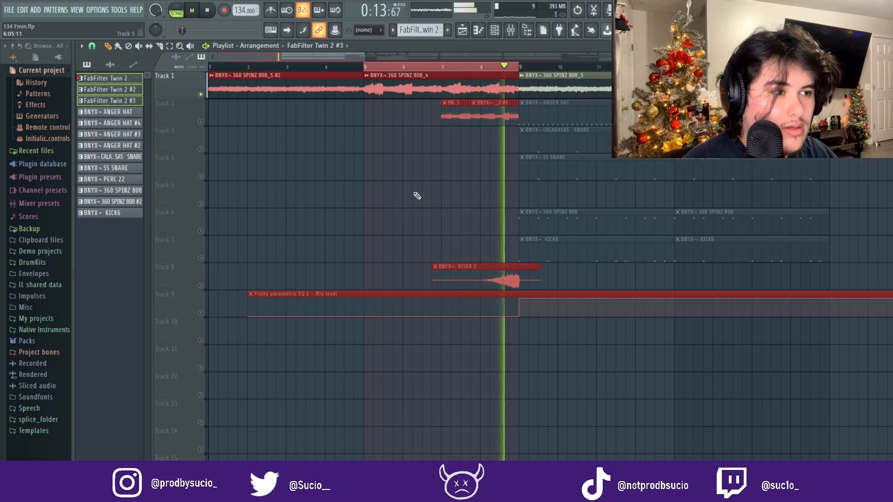
{"action": "key", "text": "space"}
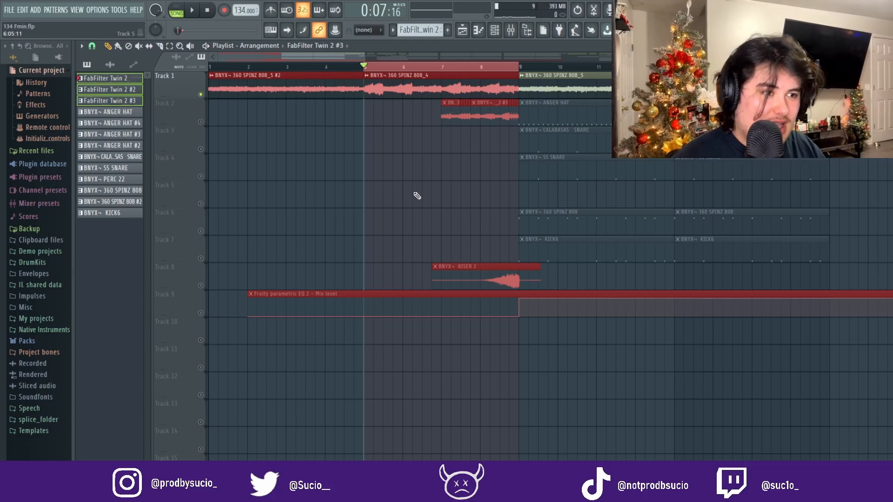
Step: Select bars 5 to 7, deselect the clips and try to shorten the Track 1 clip starting at bar 5 to end at bar 7
{"action": "scroll", "coordinate": [409, 96], "scroll_direction": "up", "scroll_amount": 2}
{"action": "left_click_drag", "start_coordinate": [520, 89], "coordinate": [475, 83]}
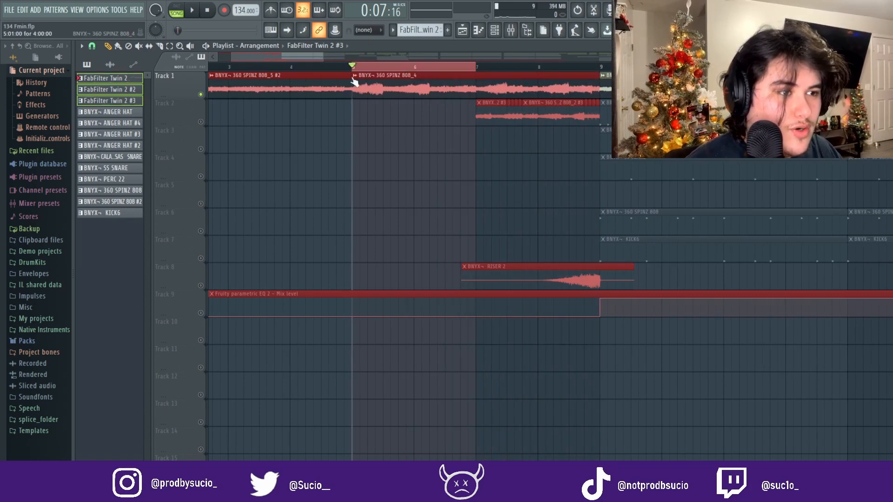
{"action": "left_click", "coordinate": [473, 123], "text": "ctrl"}
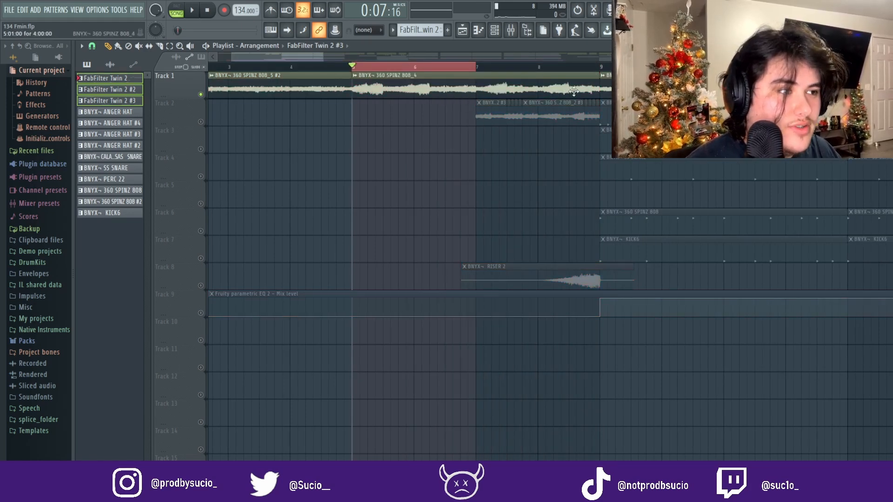
{"action": "left_click_drag", "start_coordinate": [598, 87], "coordinate": [472, 98]}
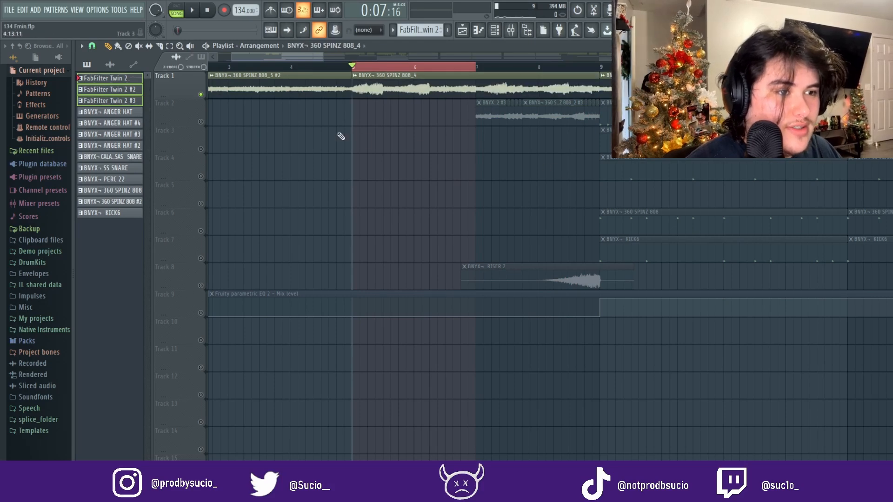
Step: Solo Track 2 and play its chopped audio clips from bar 7
{"action": "left_click", "coordinate": [200, 121]}
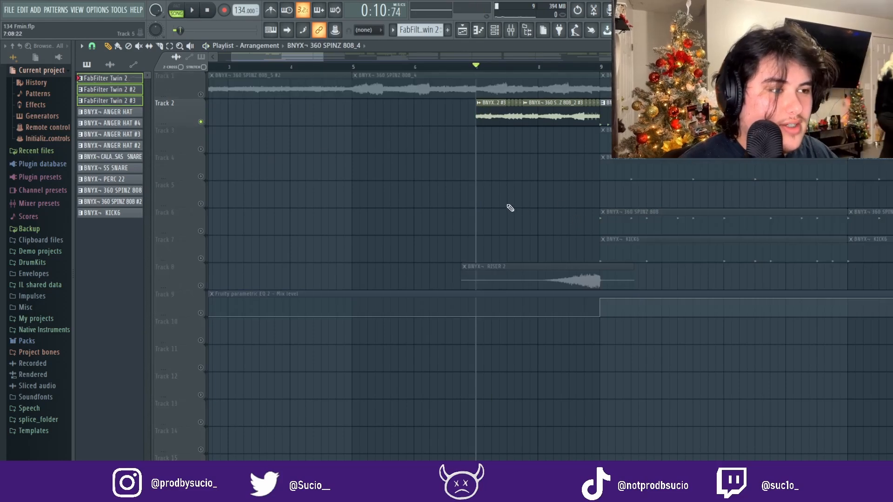
{"action": "key", "text": "space"}
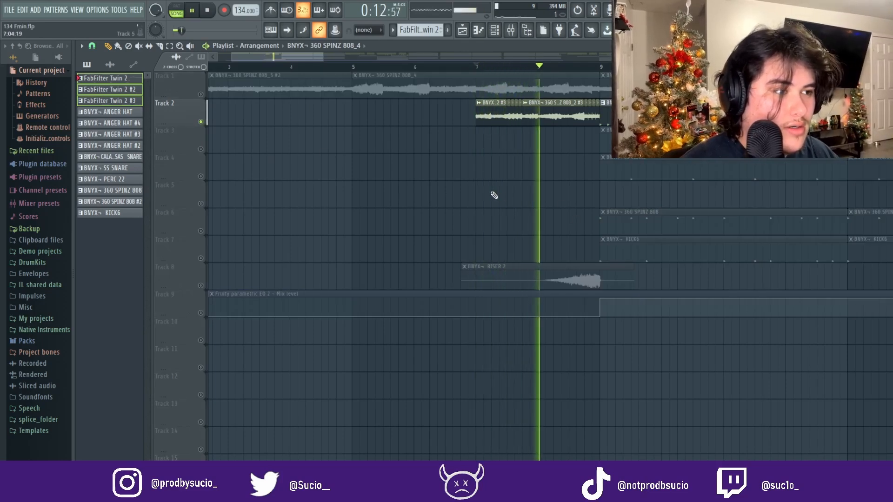
{"action": "key", "text": "space"}
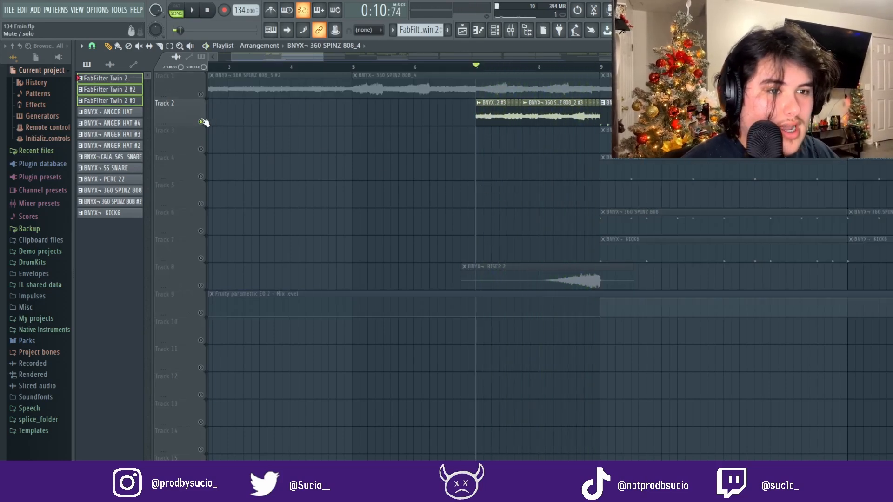
Step: Unsolo Track 2, mute the riser on Track 8, and play the melody clips in bars 5 to 9
{"action": "right_click", "coordinate": [201, 121]}
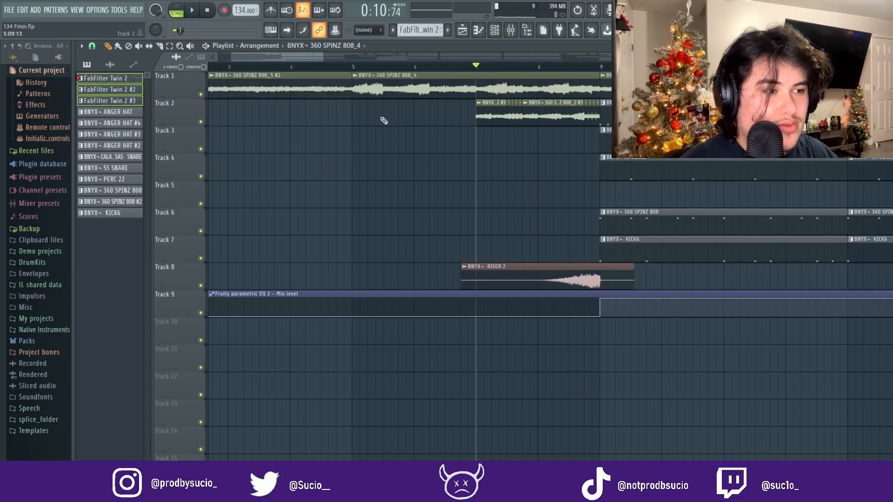
{"action": "scroll", "coordinate": [372, 68], "scroll_direction": "down", "scroll_amount": 3}
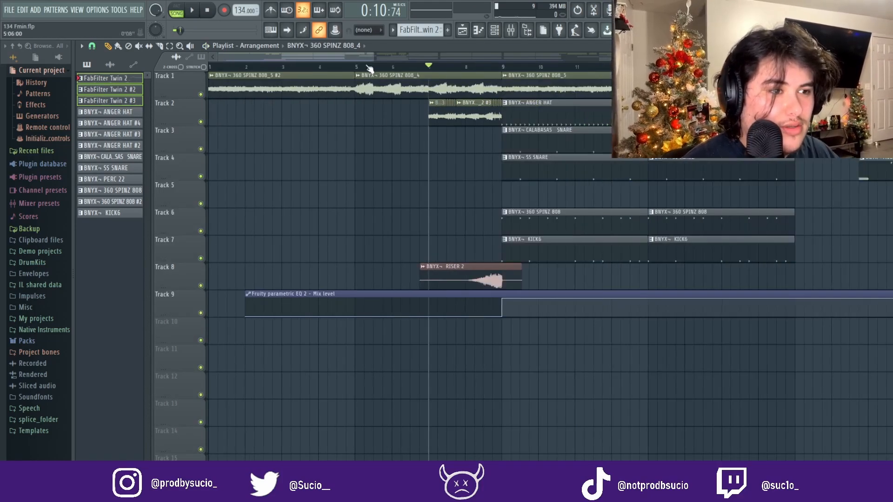
{"action": "key", "text": "space"}
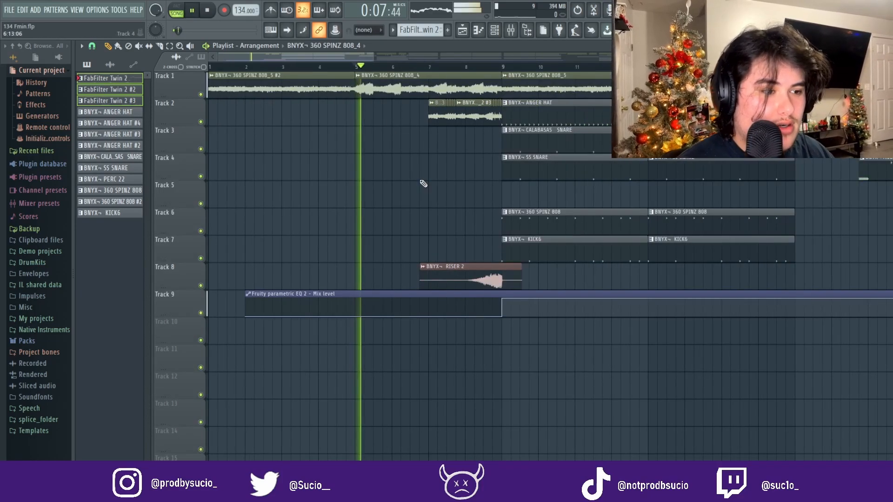
{"action": "left_click", "coordinate": [201, 285]}
{"action": "left_click_drag", "start_coordinate": [358, 68], "coordinate": [508, 128]}
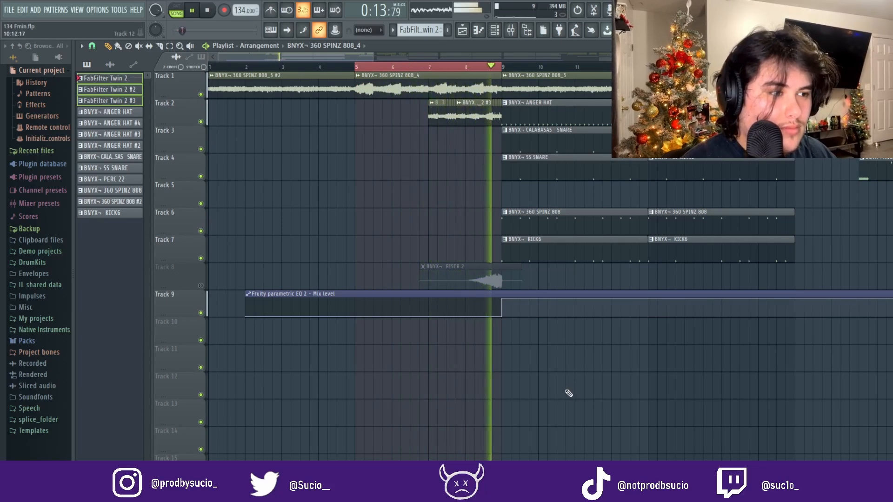
{"action": "key", "text": "space"}
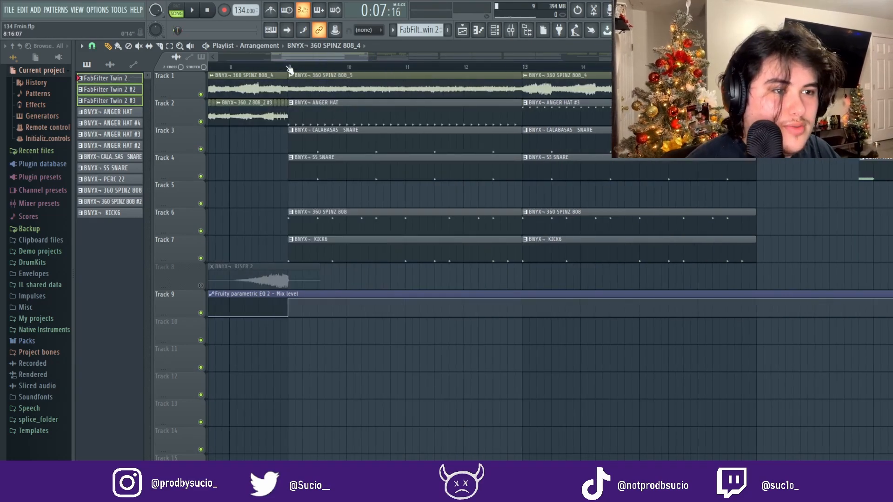
Step: Select bars 9 to 13 and play only the drum patterns on Tracks 2 to 7
{"action": "left_click_drag", "start_coordinate": [289, 68], "coordinate": [518, 75]}
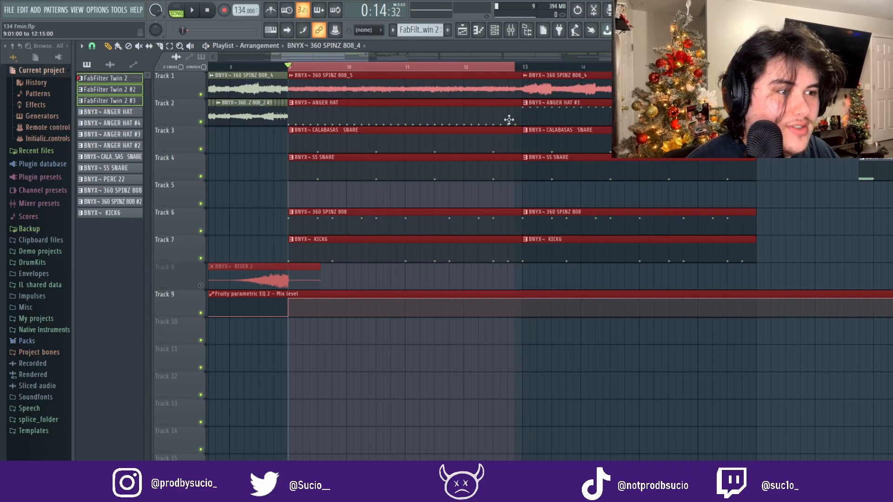
{"action": "left_click", "coordinate": [201, 122]}
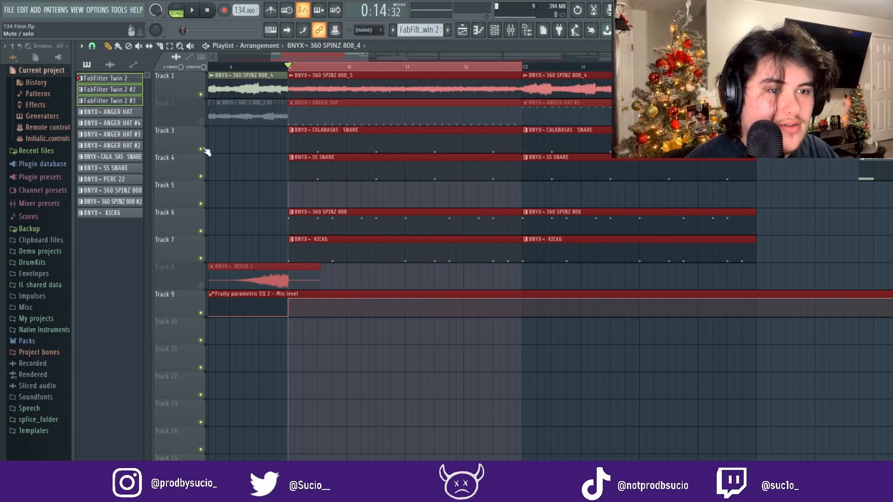
{"action": "right_click", "coordinate": [200, 122]}
{"action": "left_click_drag", "start_coordinate": [201, 149], "coordinate": [203, 202]}
{"action": "left_click_drag", "start_coordinate": [207, 238], "coordinate": [203, 261]}
{"action": "key", "text": "space"}
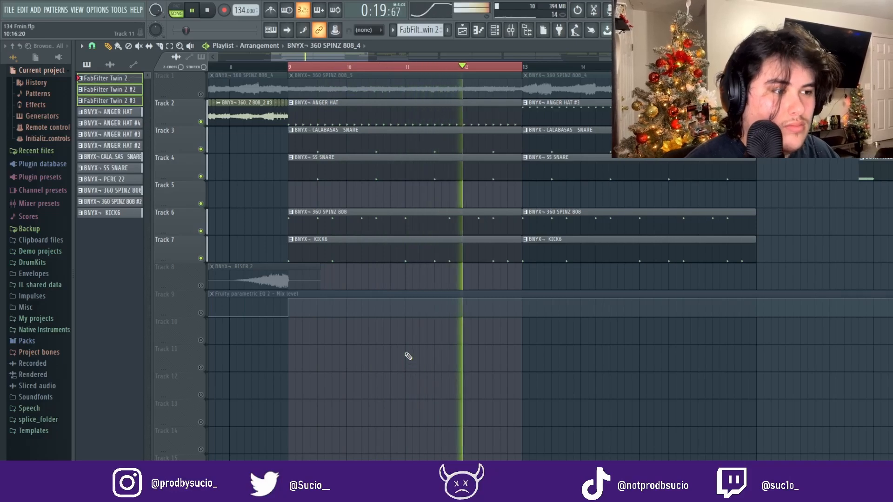
{"action": "key", "text": "space"}
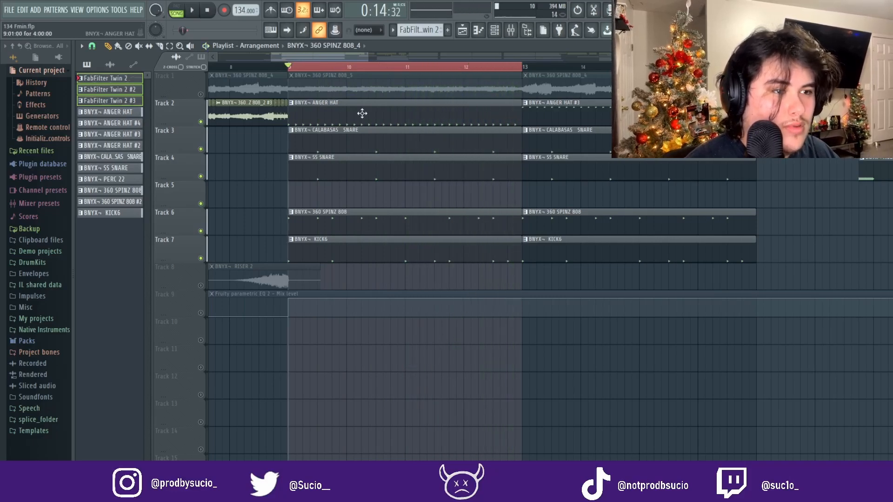
Step: Play the drums in bars 13 to 17 and examine the ANGER HAT #3 notes in the piano roll during playback
{"action": "left_click_drag", "start_coordinate": [524, 68], "coordinate": [662, 69]}
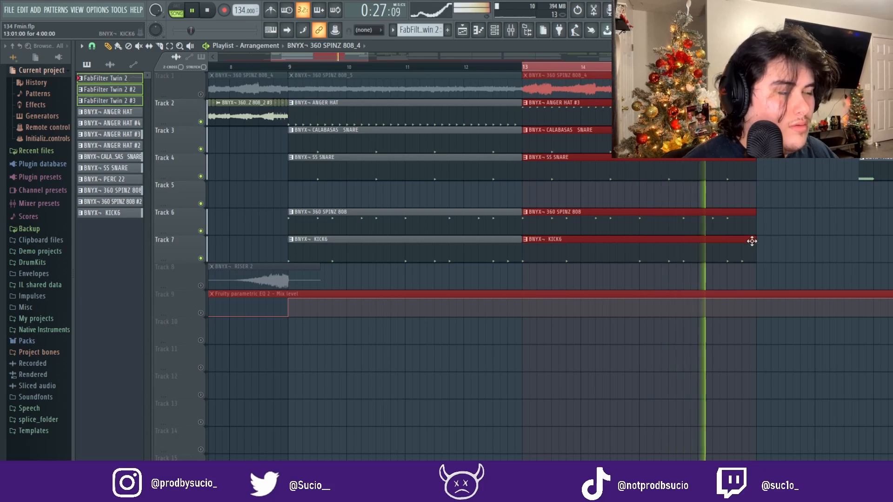
{"action": "key", "text": "space"}
{"action": "double_click", "coordinate": [583, 121]}
{"action": "left_click", "coordinate": [431, 223]}
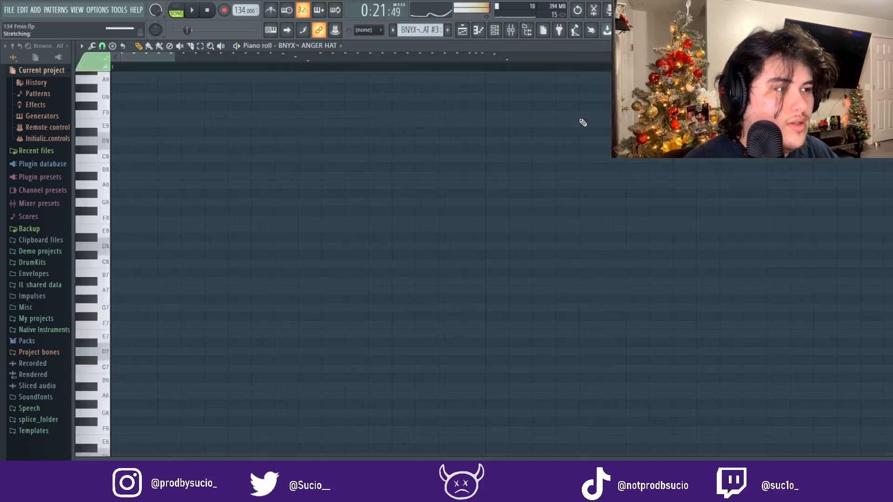
{"action": "scroll", "coordinate": [385, 254], "scroll_direction": "down", "scroll_amount": 8}
{"action": "scroll", "coordinate": [140, 68], "scroll_direction": "up", "scroll_amount": 2}
{"action": "left_click_drag", "start_coordinate": [140, 68], "coordinate": [136, 68]}
{"action": "key", "text": "space"}
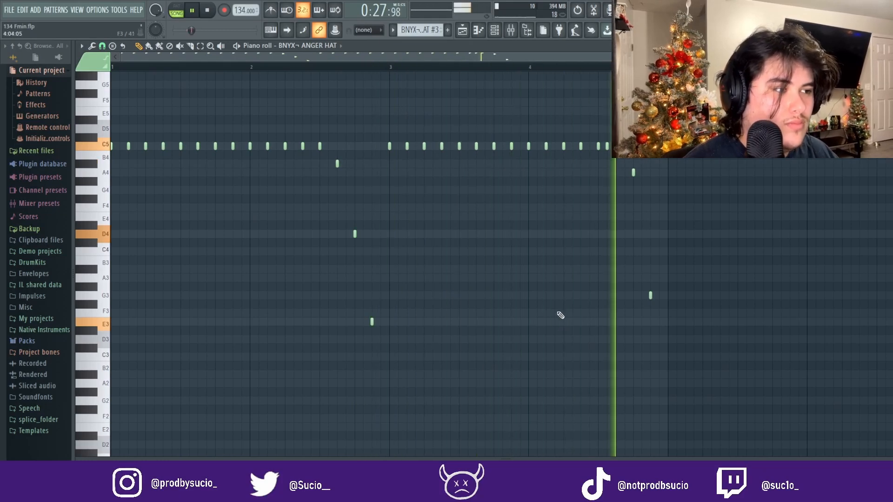
{"action": "left_click", "coordinate": [463, 31]}
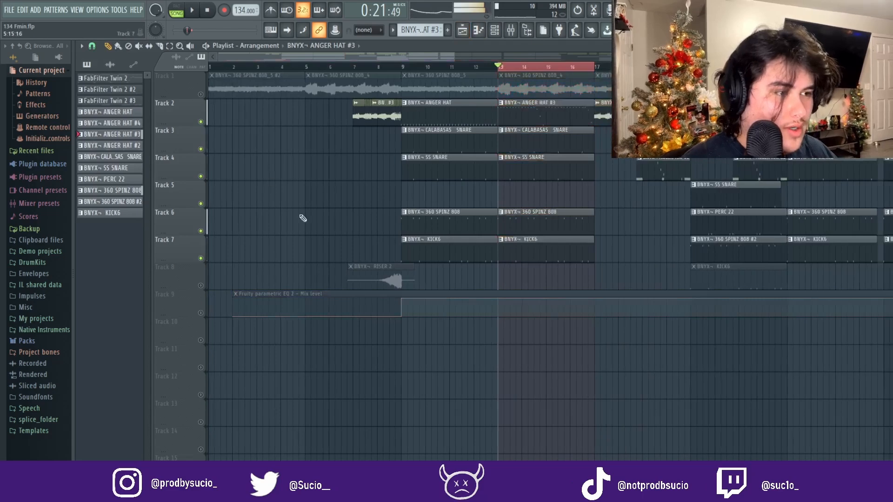
Step: Unmute all playlist tracks and play the full section from bars 9 to 17
{"action": "right_click", "coordinate": [201, 95]}
{"action": "left_click_drag", "start_coordinate": [404, 68], "coordinate": [415, 74]}
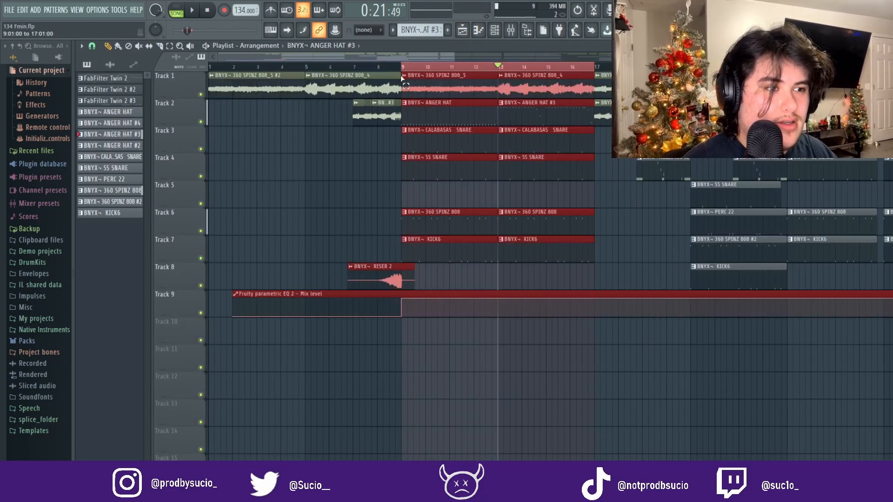
{"action": "key", "text": "space"}
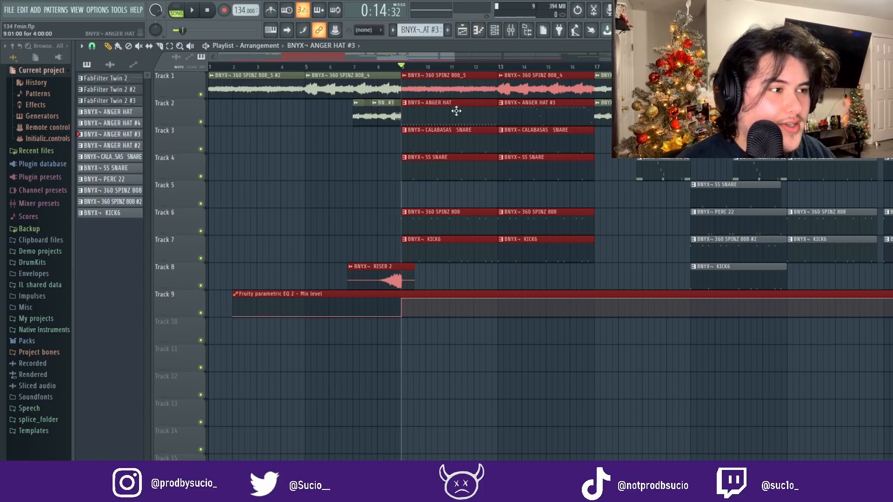
Step: Select bars 17 to 25, examine how the clips are arranged in that section, and deselect the clips
{"action": "scroll", "coordinate": [459, 110], "scroll_direction": "down", "scroll_amount": 2}
{"action": "scroll", "coordinate": [403, 93], "scroll_direction": "up", "scroll_amount": 1}
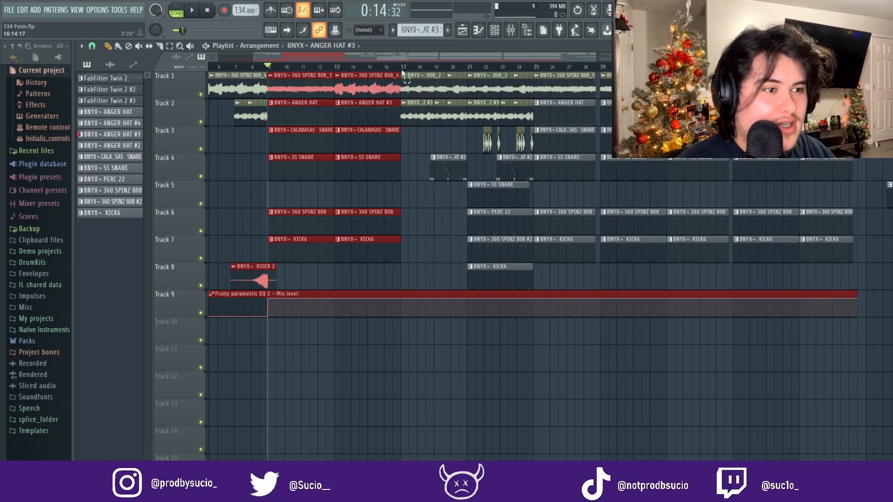
{"action": "left_click_drag", "start_coordinate": [432, 88], "coordinate": [535, 115]}
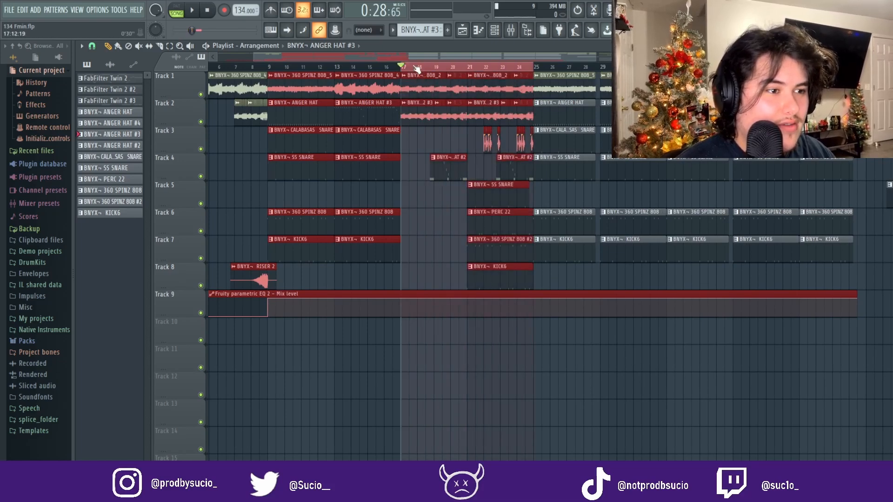
{"action": "scroll", "coordinate": [460, 122], "scroll_direction": "up", "scroll_amount": 3}
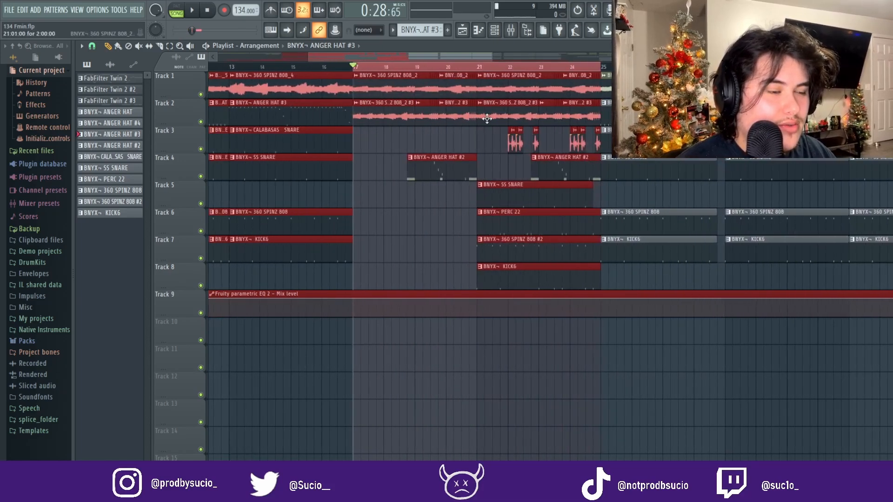
{"action": "scroll", "coordinate": [427, 111], "scroll_direction": "down", "scroll_amount": 2}
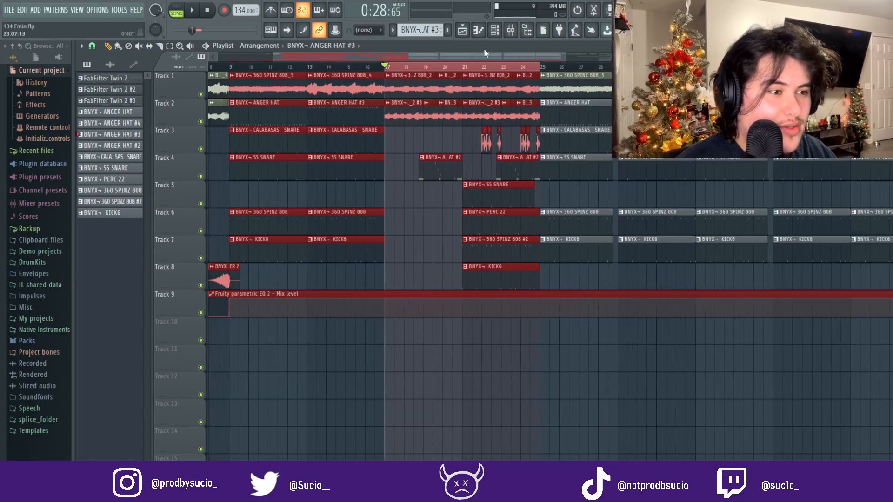
{"action": "scroll", "coordinate": [486, 140], "scroll_direction": "up", "scroll_amount": 1}
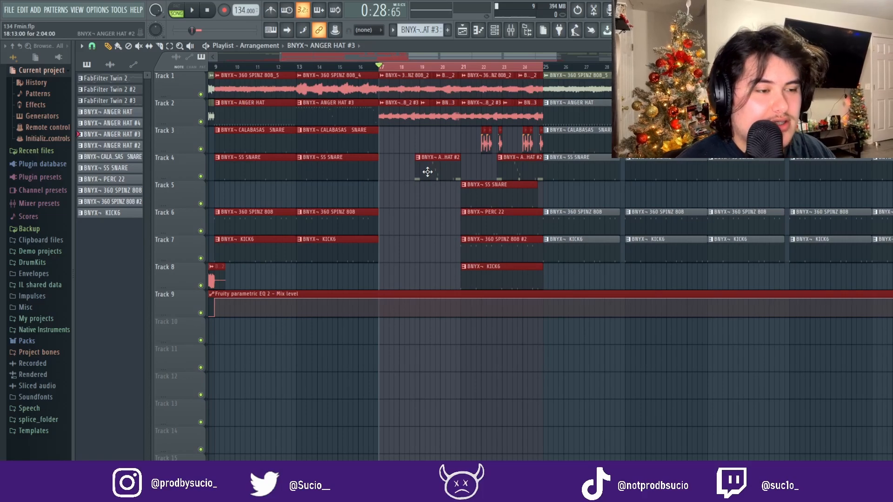
{"action": "scroll", "coordinate": [366, 159], "scroll_direction": "down", "scroll_amount": 2}
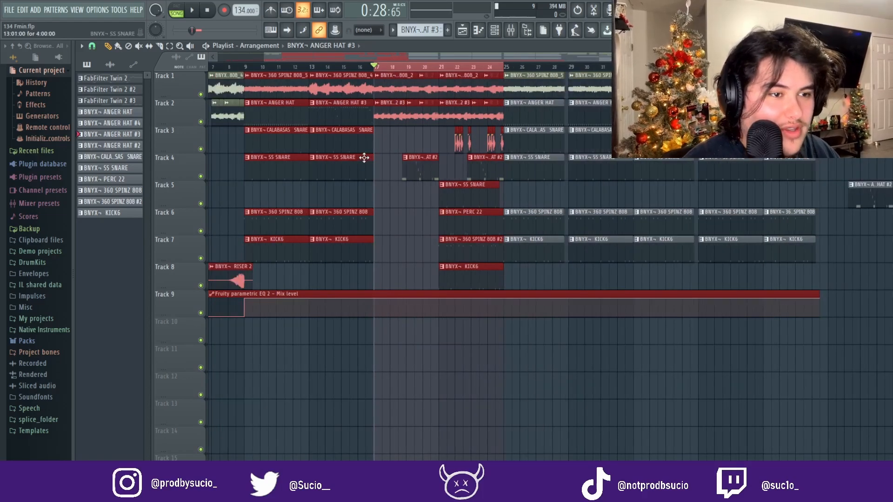
{"action": "scroll", "coordinate": [282, 127], "scroll_direction": "up", "scroll_amount": 3}
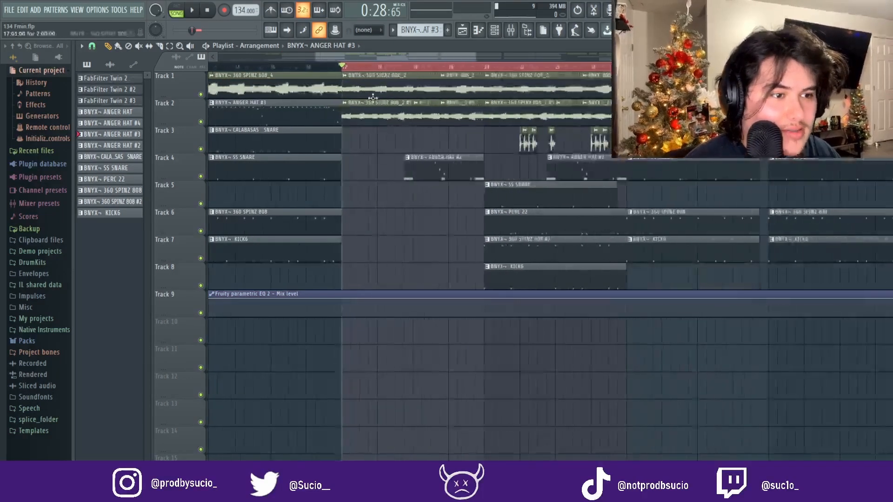
Step: Solo Track 2 and play its chopped audio clips from bar 17
{"action": "left_click", "coordinate": [202, 121], "text": "ctrl"}
{"action": "key", "text": "space"}
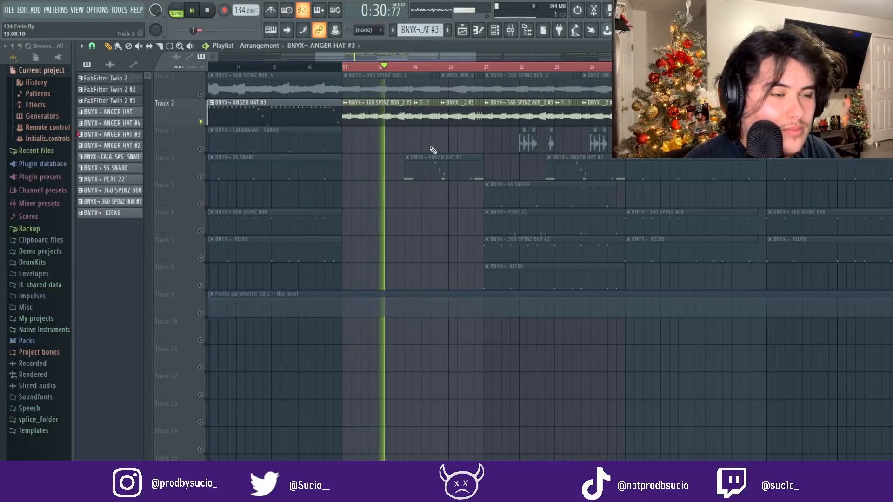
{"action": "scroll", "coordinate": [435, 144], "scroll_direction": "up", "scroll_amount": 1}
{"action": "scroll", "coordinate": [472, 154], "scroll_direction": "up", "scroll_amount": 3}
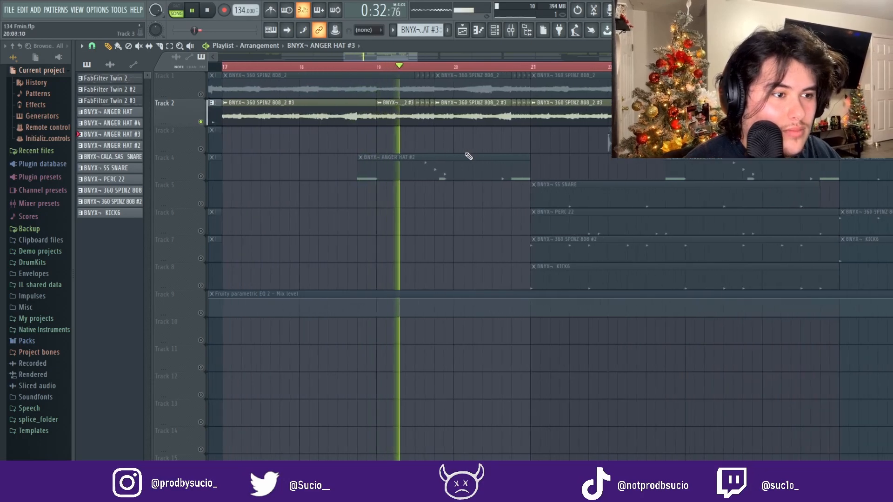
{"action": "key", "text": "space"}
Step: Unmute Track 1 and start playing it together with Track 2 from bar 17
{"action": "left_click", "coordinate": [201, 94]}
{"action": "scroll", "coordinate": [305, 138], "scroll_direction": "down", "scroll_amount": 2}
{"action": "key", "text": "space"}
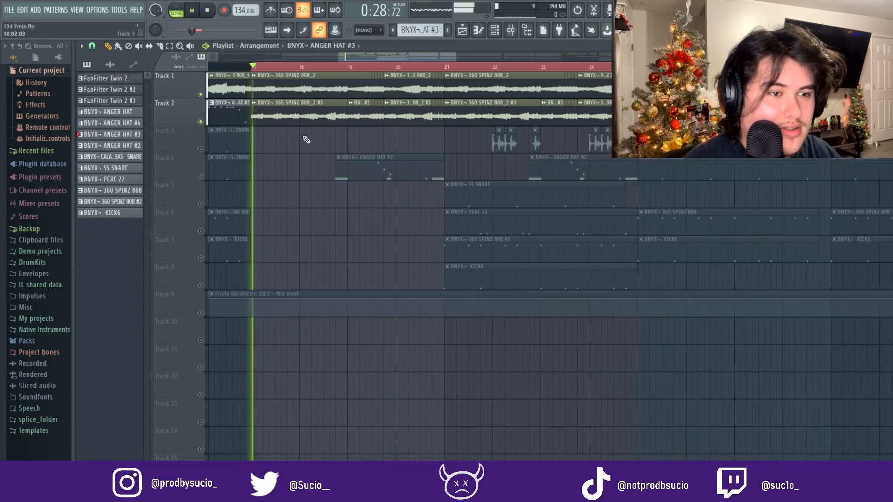
{"action": "key", "text": "space"}
Step: Examine the sample settings of the 360 SPINZ 808_2 clip on Track 1, close them, and replay both melody tracks from bar 17
{"action": "double_click", "coordinate": [309, 79]}
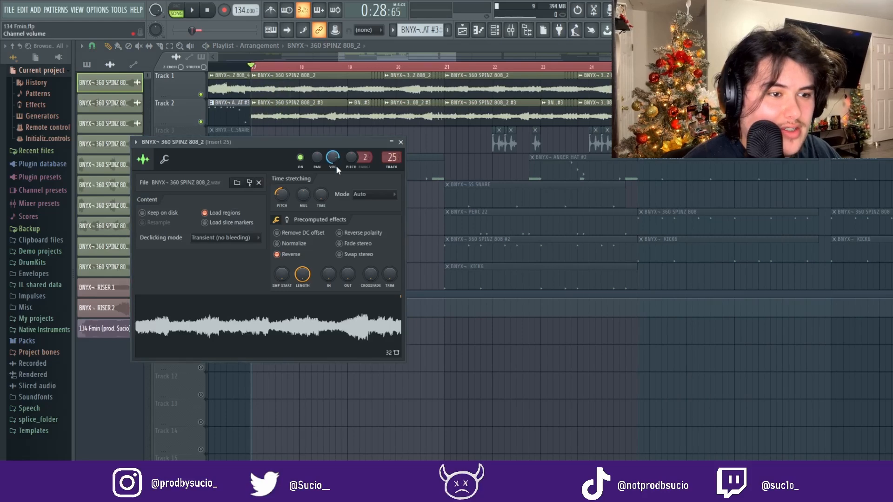
{"action": "left_click", "coordinate": [401, 141]}
{"action": "scroll", "coordinate": [302, 106], "scroll_direction": "down", "scroll_amount": 1}
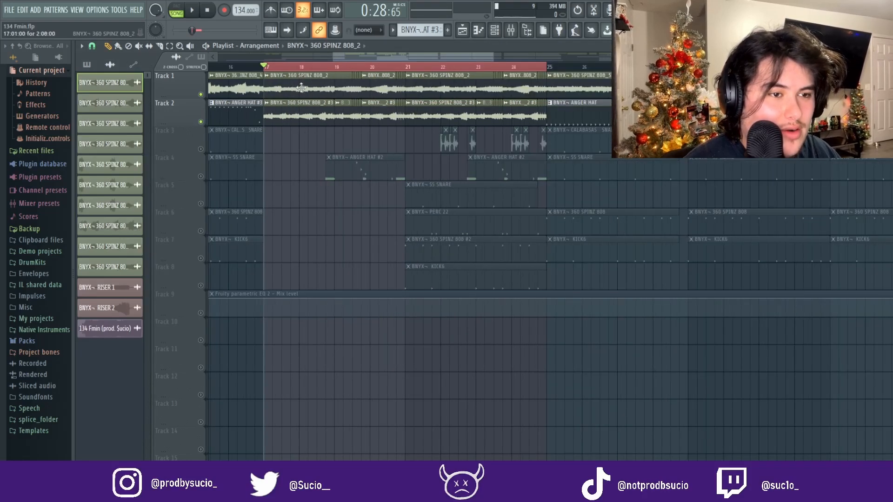
{"action": "key", "text": "space"}
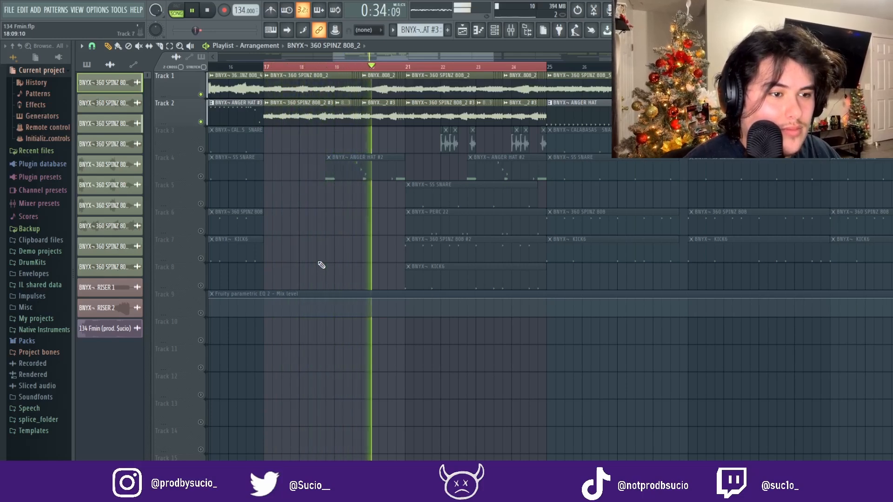
{"action": "key", "text": "space"}
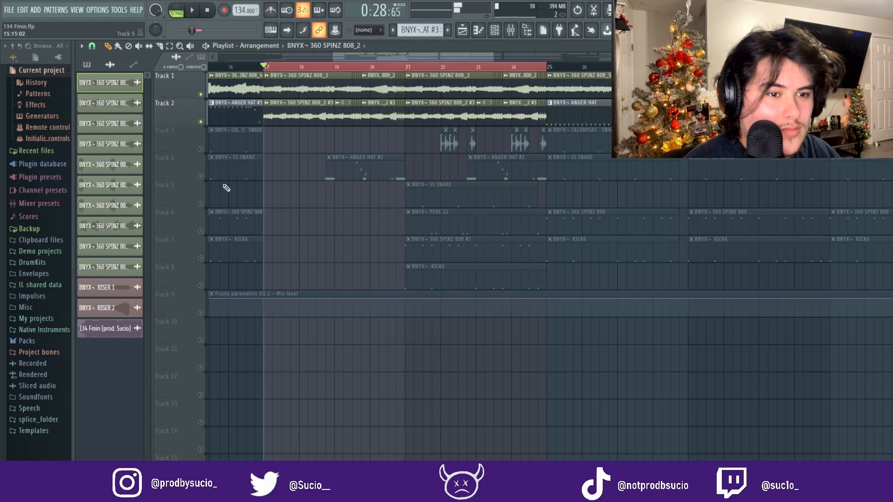
Step: Unmute Track 4 and play its hi-hat pattern with the melody tracks from bar 17
{"action": "left_click", "coordinate": [201, 177]}
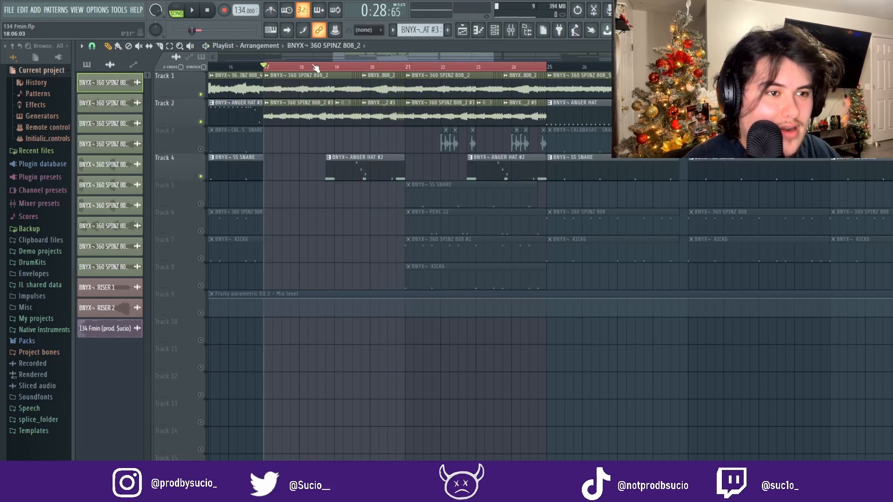
{"action": "key", "text": "space"}
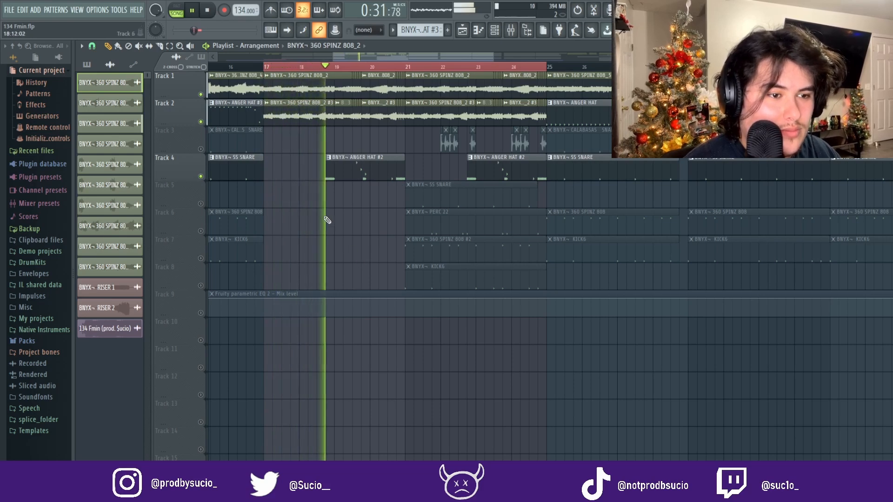
{"action": "key", "text": "space"}
Step: Open the ANGER HAT #2 pattern in the piano roll, examine its hi-hat rolls, and return to the playlist
{"action": "double_click", "coordinate": [335, 177]}
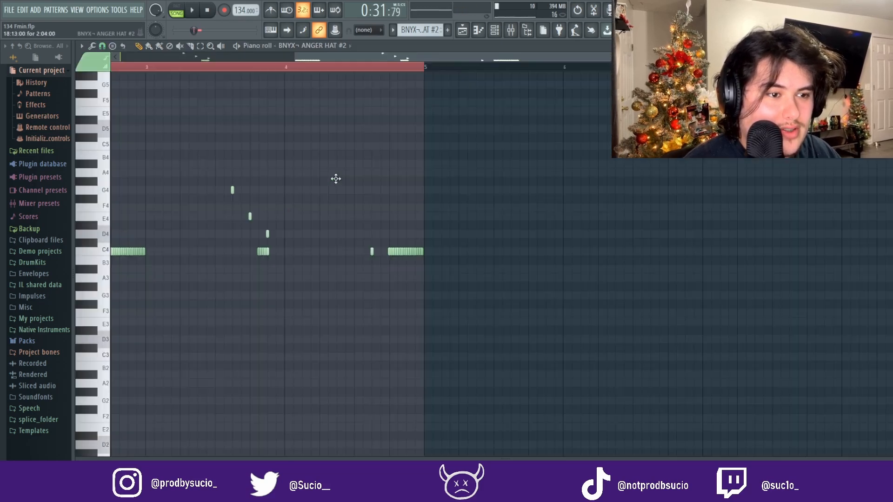
{"action": "scroll", "coordinate": [241, 306], "scroll_direction": "up", "scroll_amount": 5}
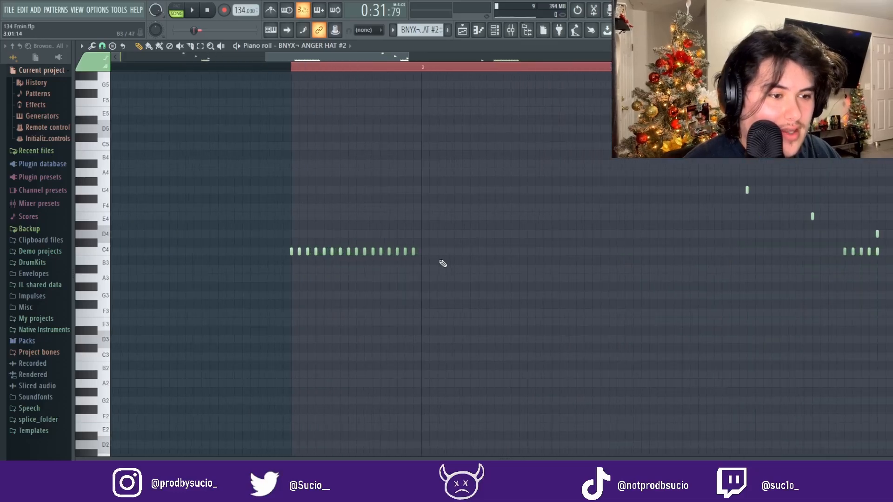
{"action": "scroll", "coordinate": [433, 261], "scroll_direction": "down", "scroll_amount": 3}
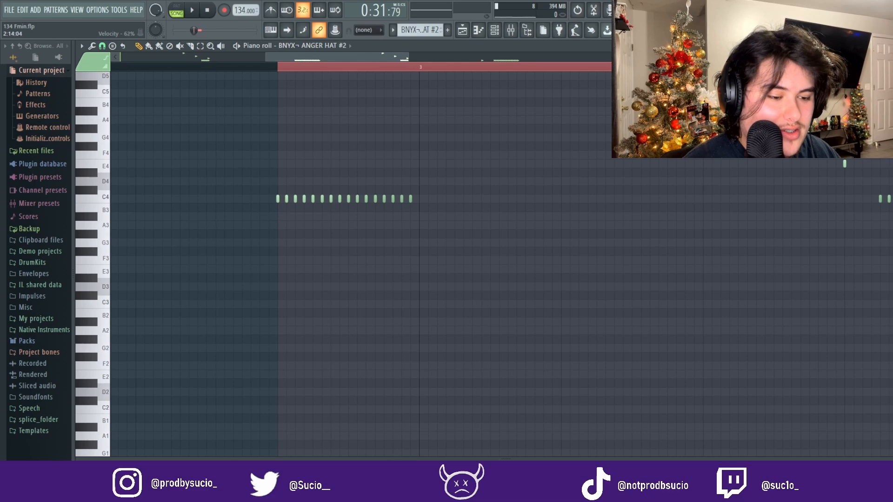
{"action": "left_click_drag", "start_coordinate": [407, 57], "coordinate": [441, 56]}
{"action": "left_click", "coordinate": [479, 31]}
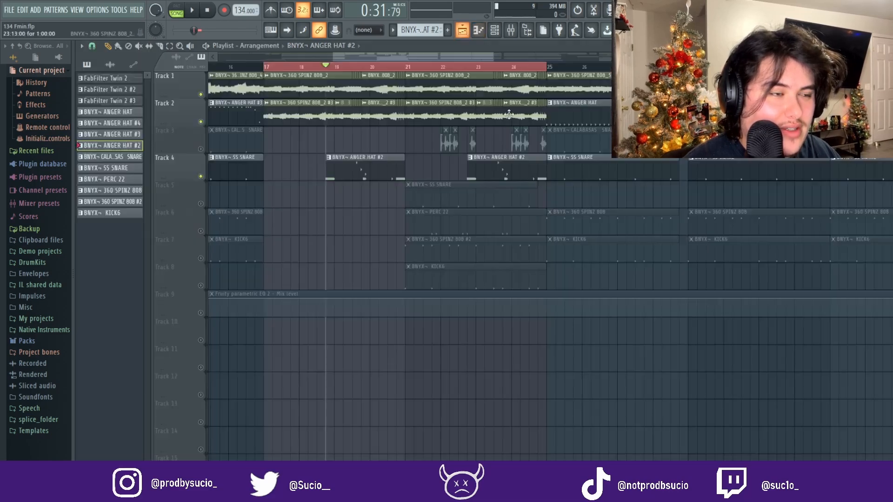
Step: Play the two melody tracks leading into the first ANGER HAT #2 clip on Track 4
{"action": "scroll", "coordinate": [454, 135], "scroll_direction": "down", "scroll_amount": 4}
{"action": "scroll", "coordinate": [445, 191], "scroll_direction": "up", "scroll_amount": 3}
{"action": "scroll", "coordinate": [451, 68], "scroll_direction": "up", "scroll_amount": 4}
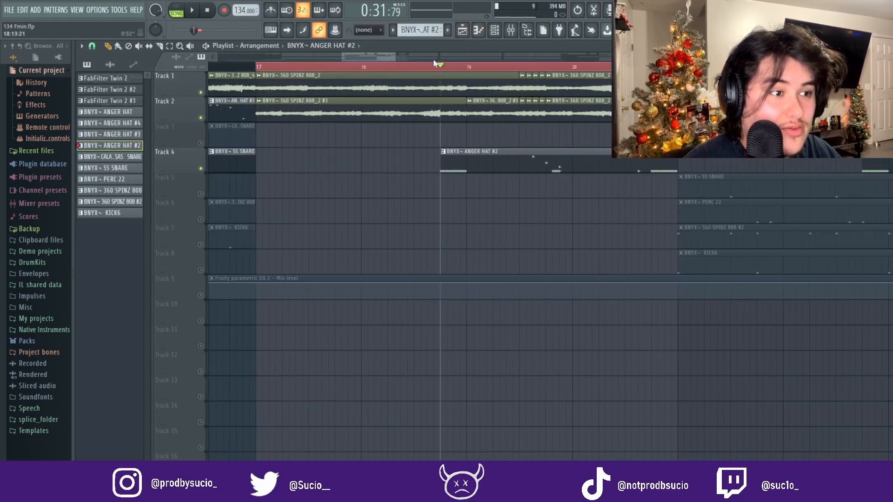
{"action": "key", "text": "space"}
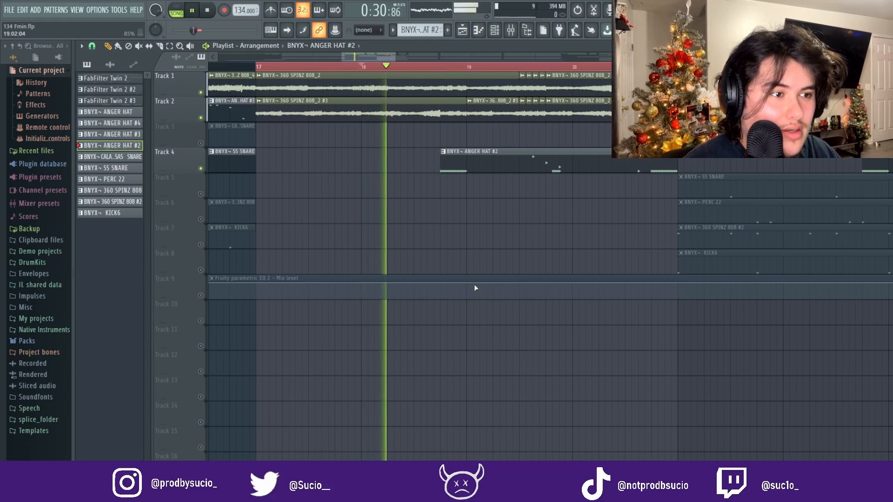
{"action": "key", "text": "space"}
Step: Open the ANGER HAT #2 notes in the piano roll, play through the pitched hats and rolls, and return to the playlist
{"action": "double_click", "coordinate": [547, 162]}
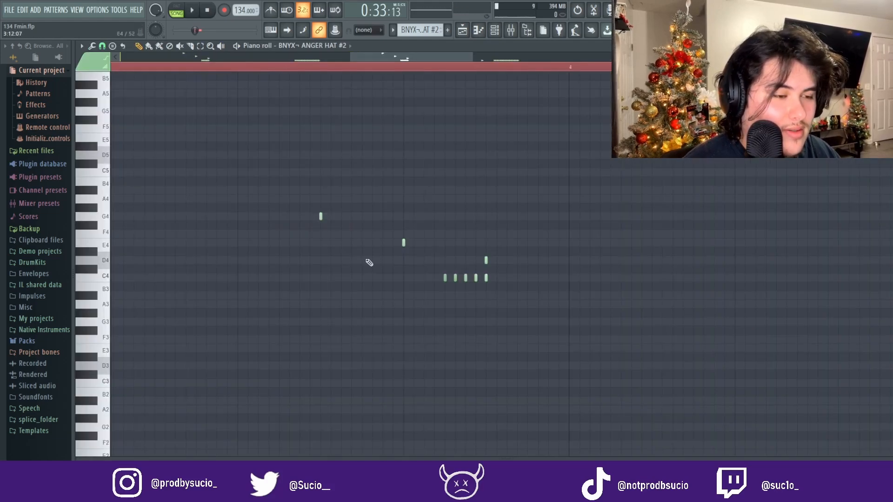
{"action": "key", "text": "space"}
{"action": "scroll", "coordinate": [295, 194], "scroll_direction": "down", "scroll_amount": 1}
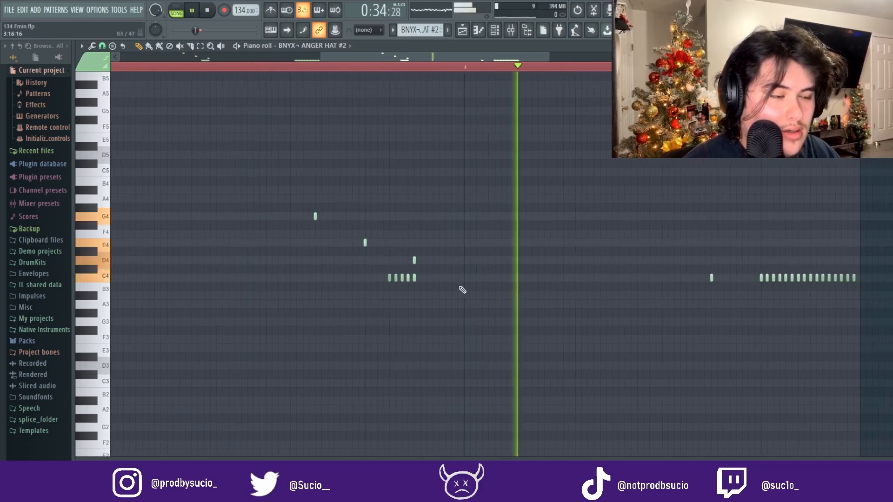
{"action": "scroll", "coordinate": [465, 293], "scroll_direction": "down", "scroll_amount": 2}
{"action": "key", "text": "space"}
{"action": "key", "text": "F5"}
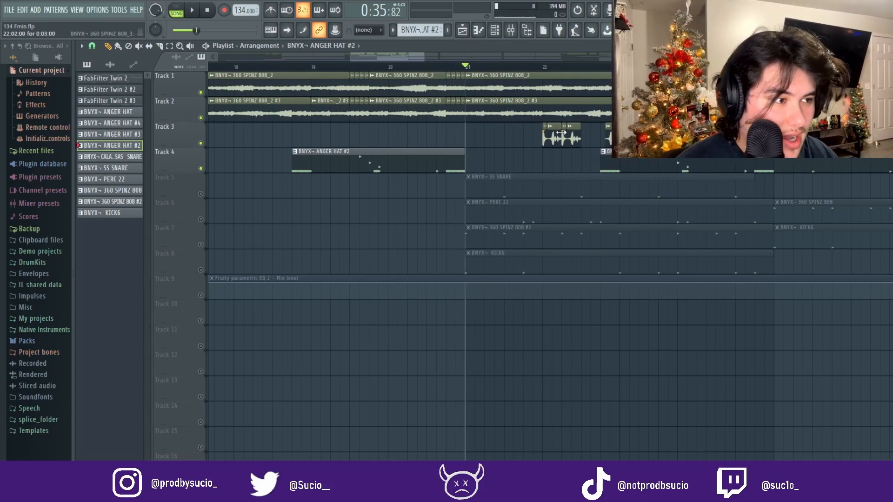
Step: Unmute Track 3 and play its chopped audio clips with the melody and hi-hat from bar 22
{"action": "scroll", "coordinate": [560, 131], "scroll_direction": "up", "scroll_amount": 2}
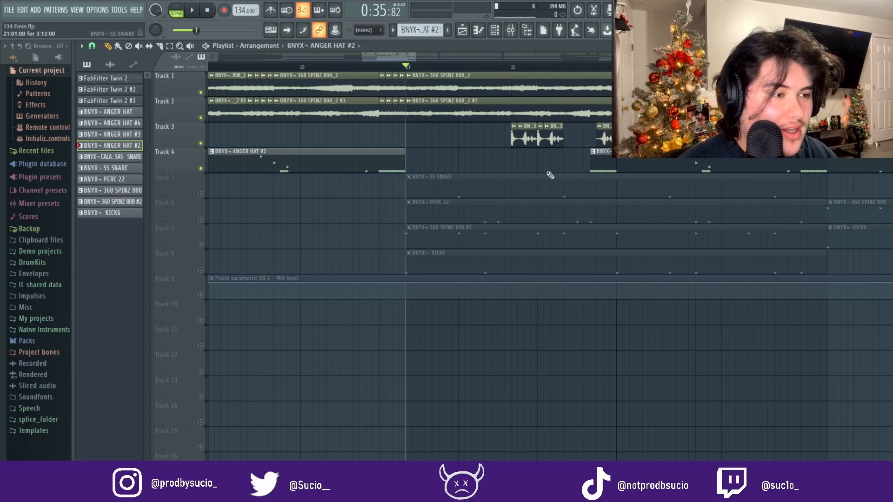
{"action": "scroll", "coordinate": [468, 92], "scroll_direction": "up", "scroll_amount": 2}
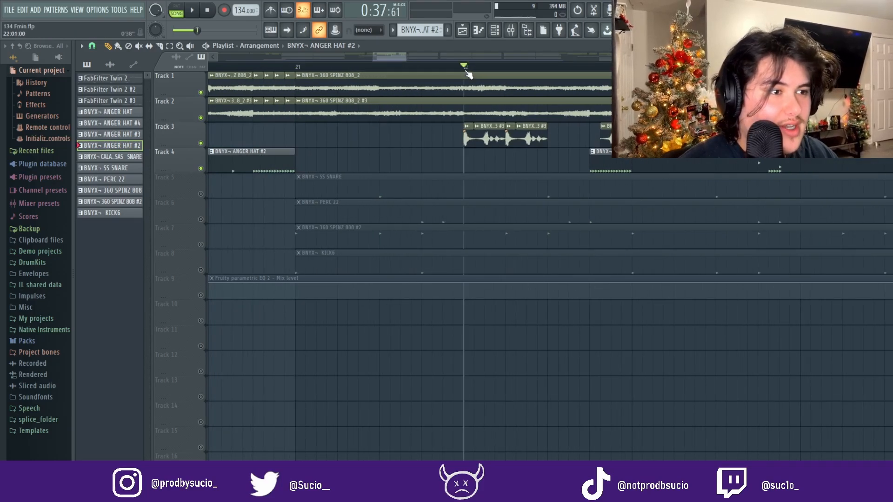
{"action": "key", "text": "space"}
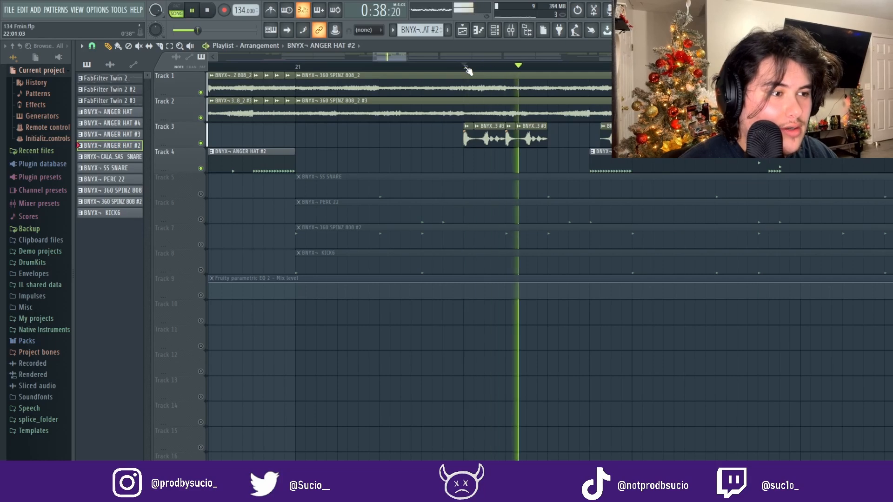
{"action": "scroll", "coordinate": [644, 162], "scroll_direction": "down", "scroll_amount": 3}
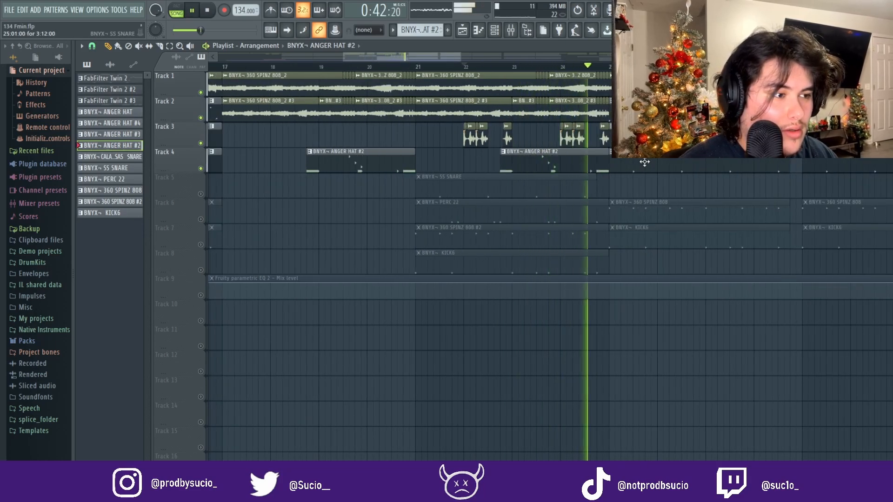
{"action": "key", "text": "space"}
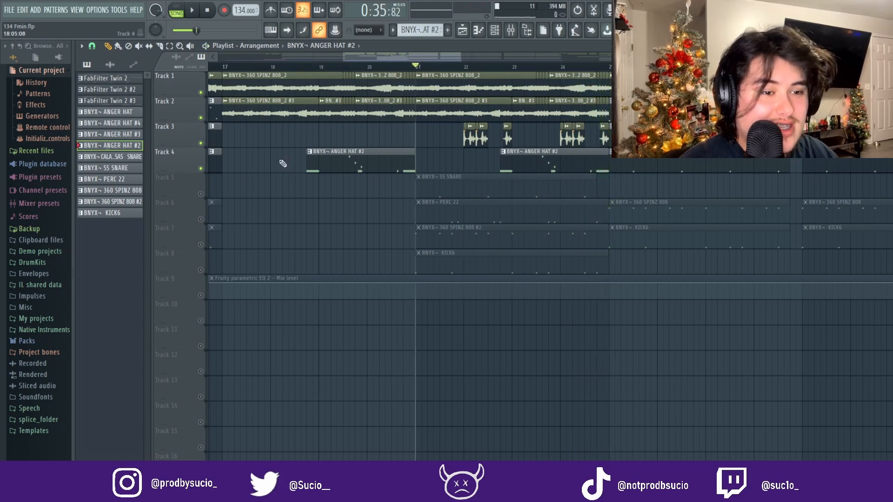
Step: Unmute all tracks, select bars 17 to 25, and play that section with the full drums
{"action": "scroll", "coordinate": [450, 107], "scroll_direction": "down", "scroll_amount": 3}
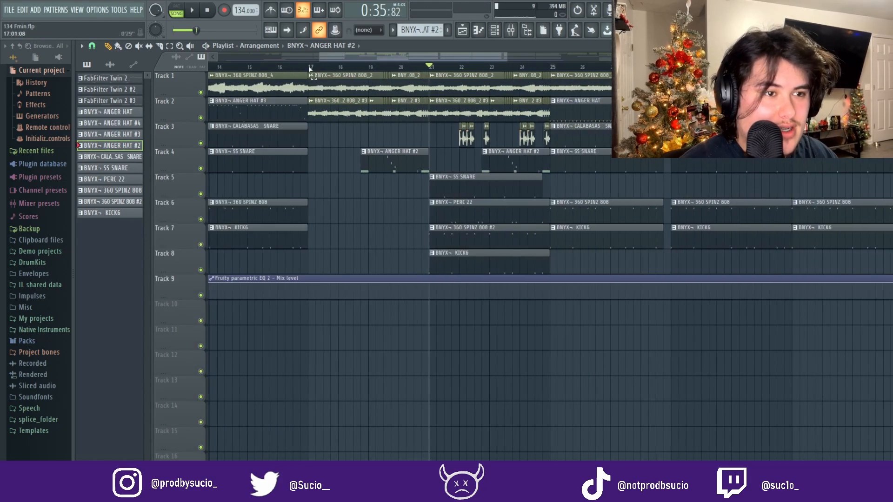
{"action": "left_click_drag", "start_coordinate": [310, 69], "coordinate": [550, 69]}
{"action": "key", "text": "space"}
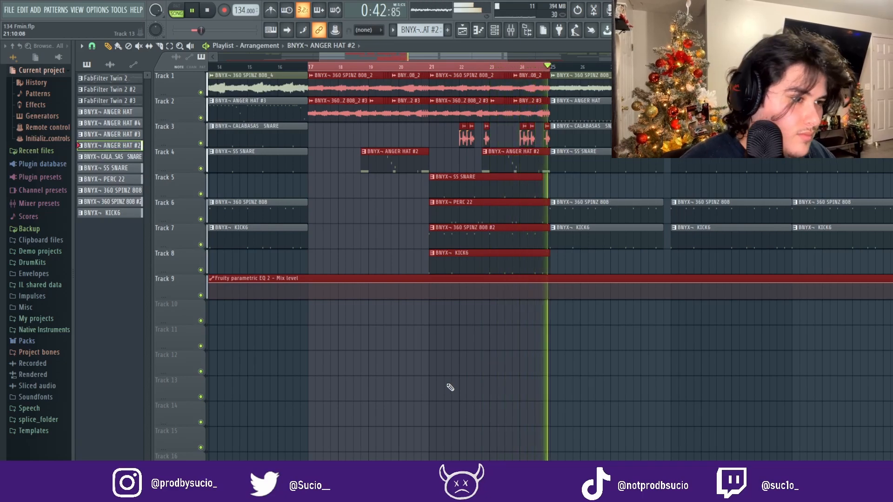
{"action": "key", "text": "space"}
{"action": "left_click", "coordinate": [449, 386]}
Step: Play the arrangement section that starts at bar 25
{"action": "scroll", "coordinate": [466, 373], "scroll_direction": "down", "scroll_amount": 2}
{"action": "scroll", "coordinate": [479, 363], "scroll_direction": "down", "scroll_amount": 2}
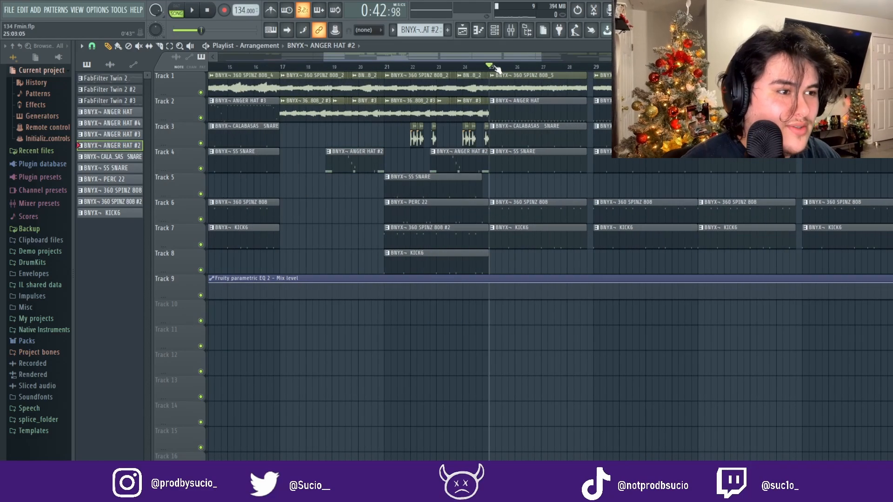
{"action": "scroll", "coordinate": [333, 83], "scroll_direction": "down", "scroll_amount": 2}
{"action": "key", "text": "space"}
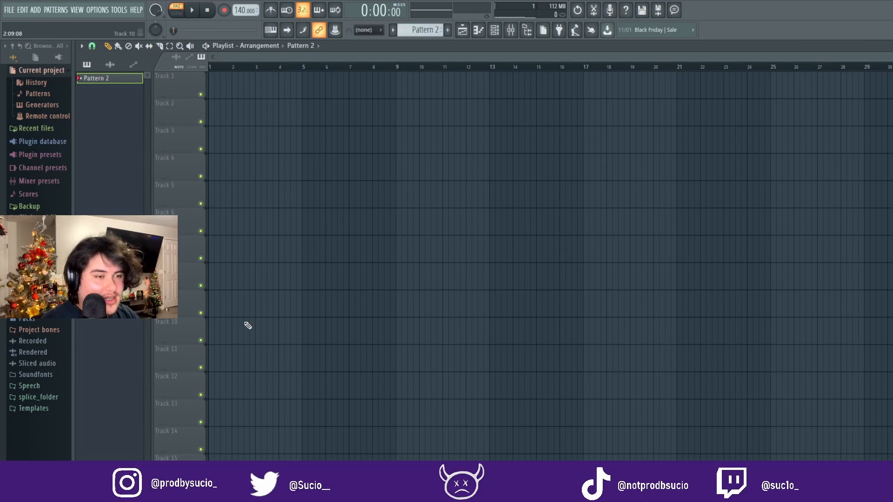
Step: In a new project, add Serum_x64, Zebra2 and FabFilter Twin 2 as instrument channels
{"action": "left_click", "coordinate": [495, 30]}
{"action": "left_click", "coordinate": [224, 189]}
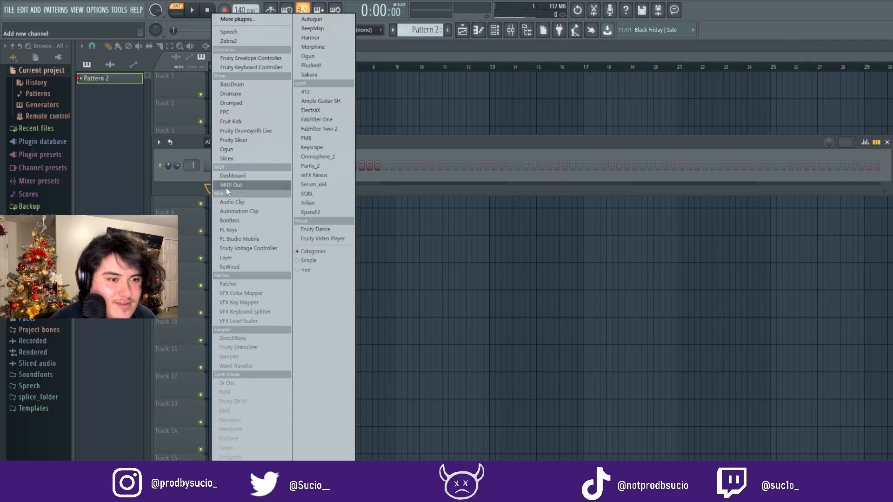
{"action": "left_click", "coordinate": [325, 185]}
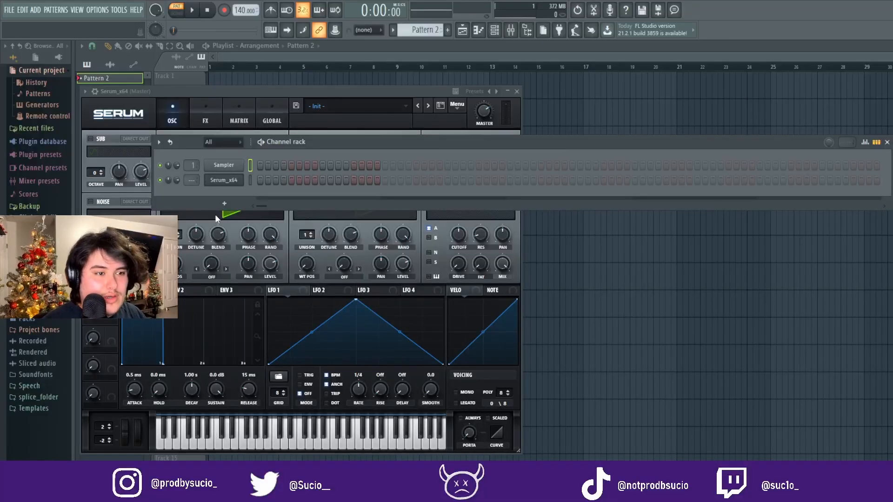
{"action": "left_click", "coordinate": [233, 204]}
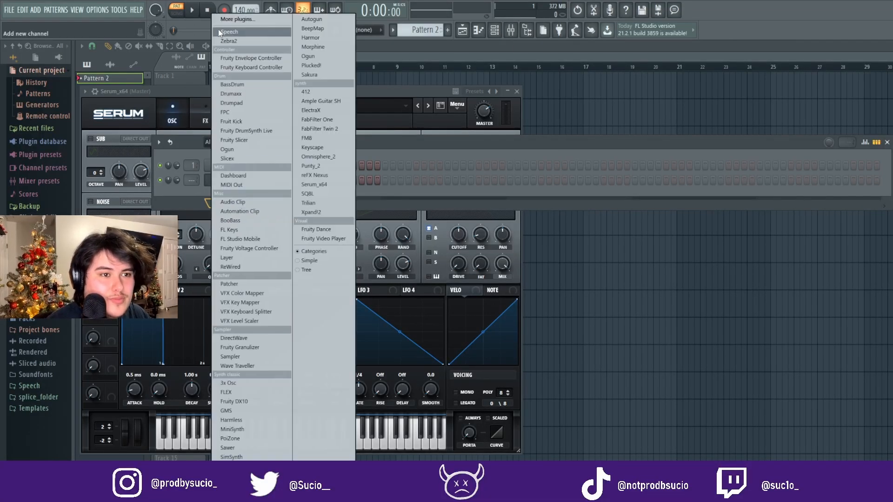
{"action": "left_click", "coordinate": [237, 41]}
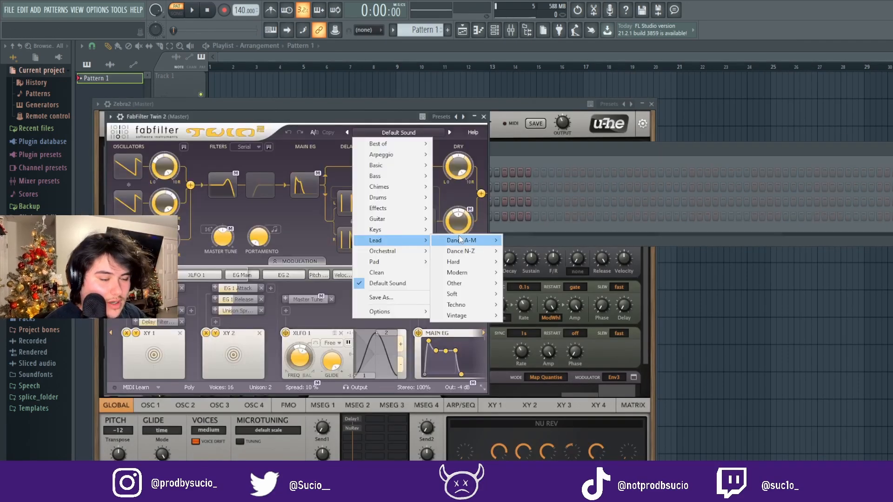
Step: Audition FabFilter Twin 2 lead presets and load Belly O
{"action": "mouse_move", "coordinate": [481, 265]}
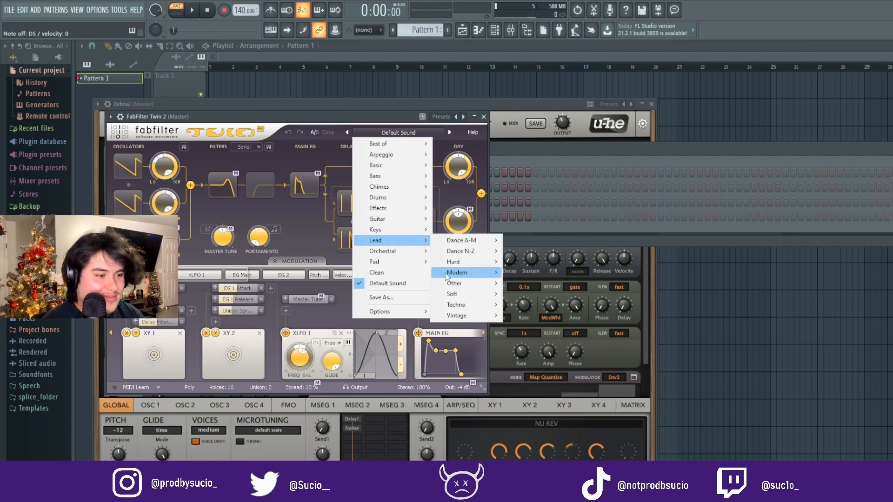
{"action": "left_click", "coordinate": [541, 29]}
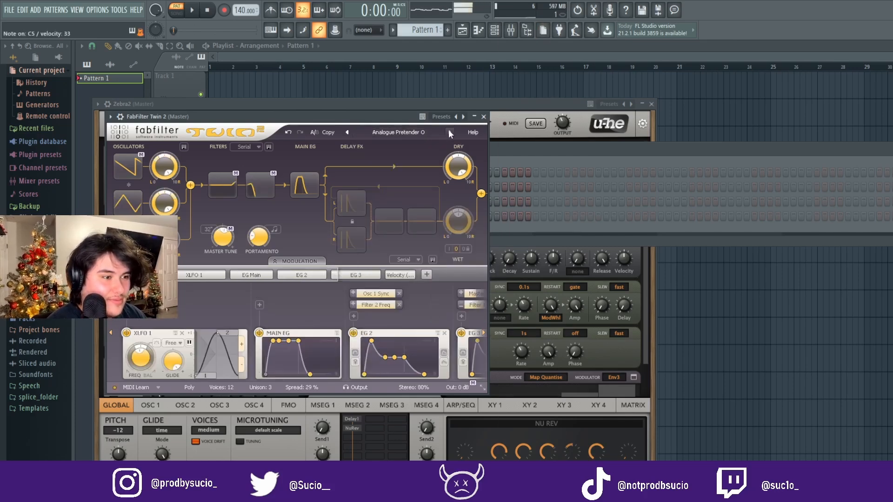
{"action": "left_click", "coordinate": [448, 130]}
{"action": "left_click", "coordinate": [449, 129]}
{"action": "left_click", "coordinate": [449, 130]}
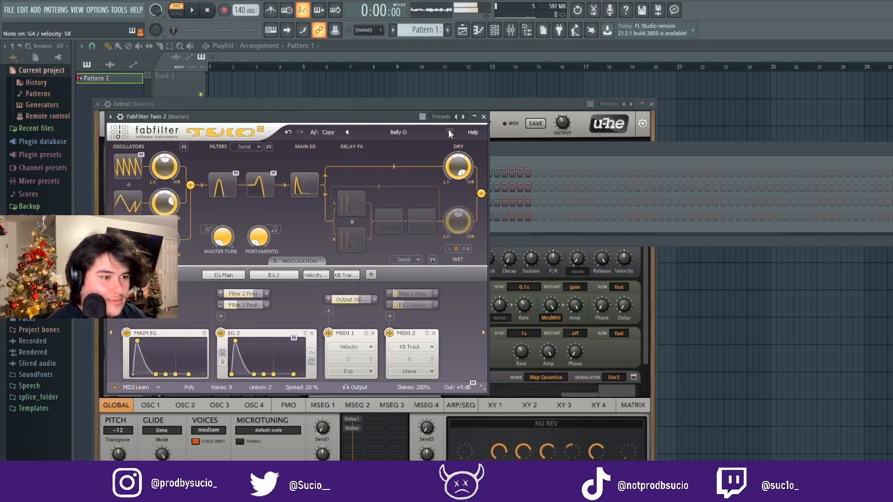
{"action": "left_click", "coordinate": [582, 154]}
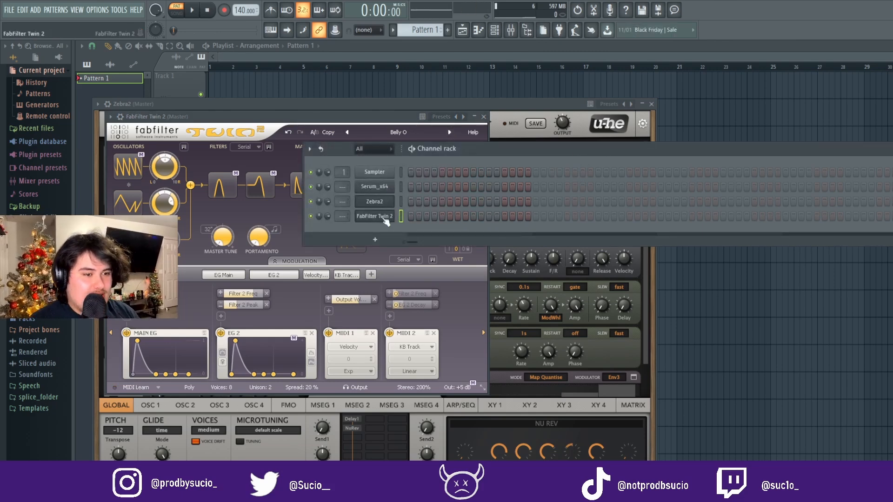
Step: In FabFilter Twin 2's piano roll, draw the two-step notes A5, A#5, D6 and E6, and repeat them across three bars
{"action": "key", "text": "F7"}
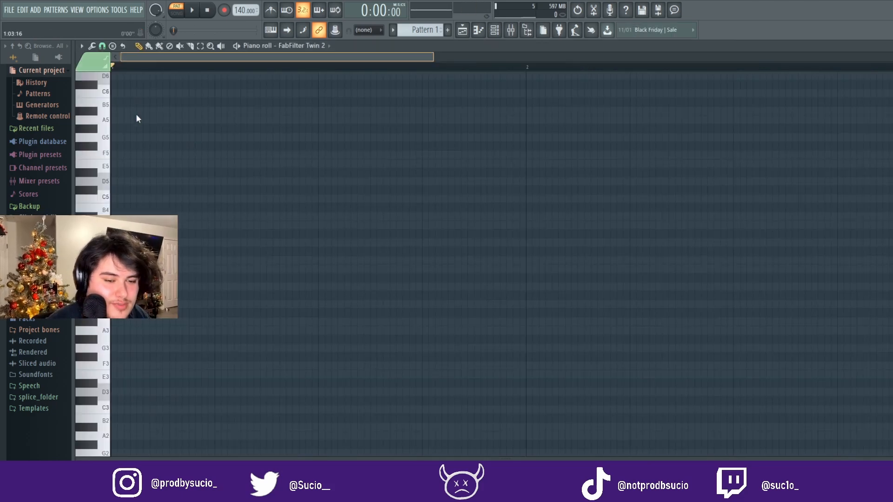
{"action": "scroll", "coordinate": [144, 338], "scroll_direction": "down", "scroll_amount": 2}
{"action": "left_click_drag", "start_coordinate": [141, 338], "coordinate": [125, 171]}
{"action": "scroll", "coordinate": [113, 150], "scroll_direction": "up", "scroll_amount": 3}
{"action": "left_click", "coordinate": [115, 169]}
{"action": "scroll", "coordinate": [116, 170], "scroll_direction": "up", "scroll_amount": 1}
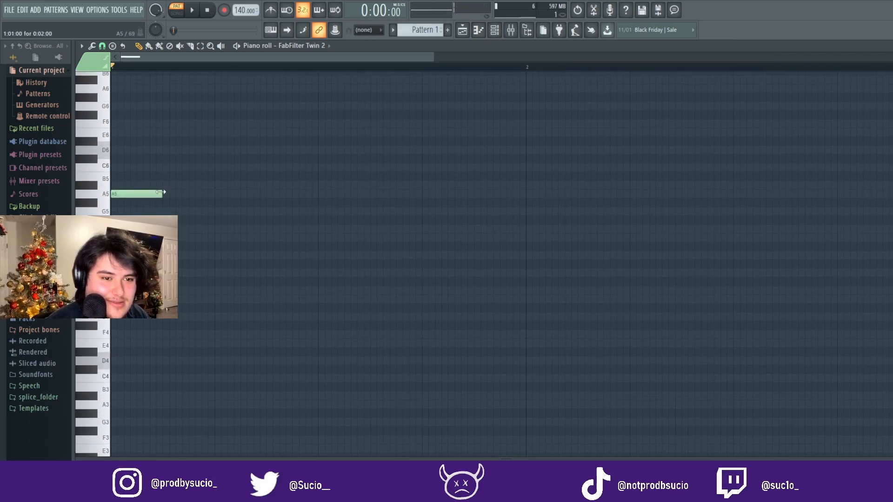
{"action": "left_click", "coordinate": [162, 185]}
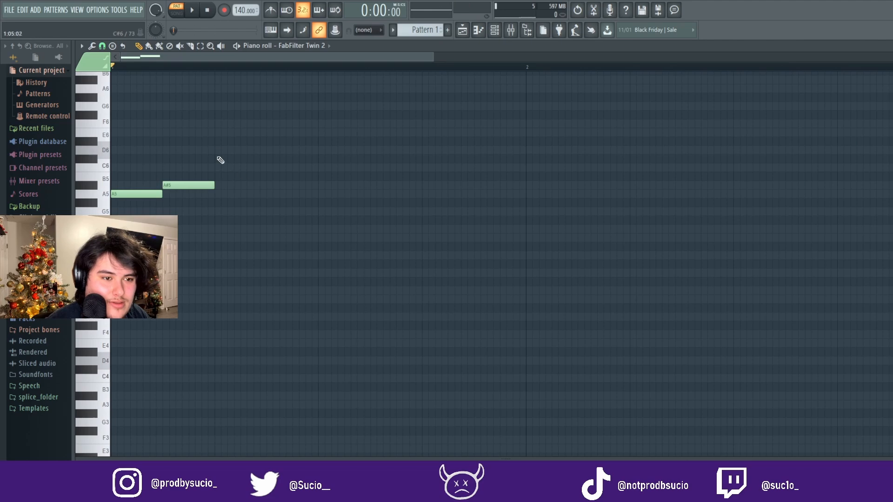
{"action": "left_click", "coordinate": [214, 149]}
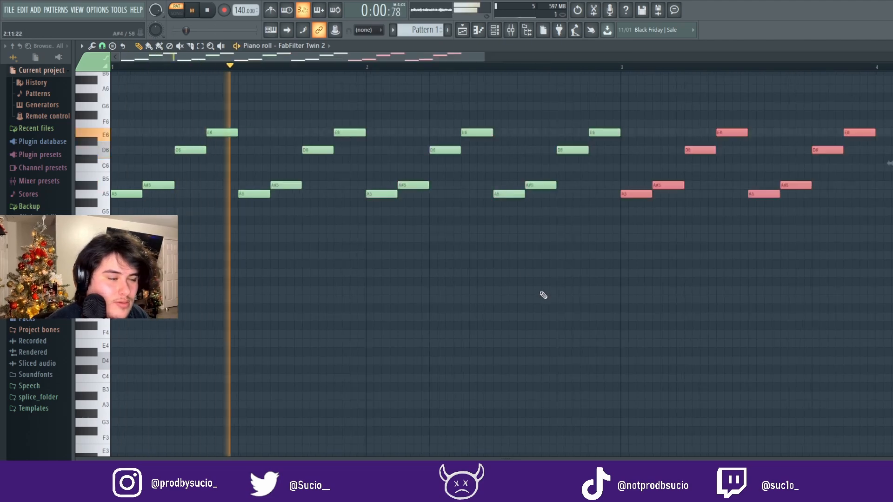
Step: Move the whole FabFilter Twin 2 melody down one octave and play it back
{"action": "scroll", "coordinate": [543, 294], "scroll_direction": "down", "scroll_amount": 2}
{"action": "key", "text": "F6"}
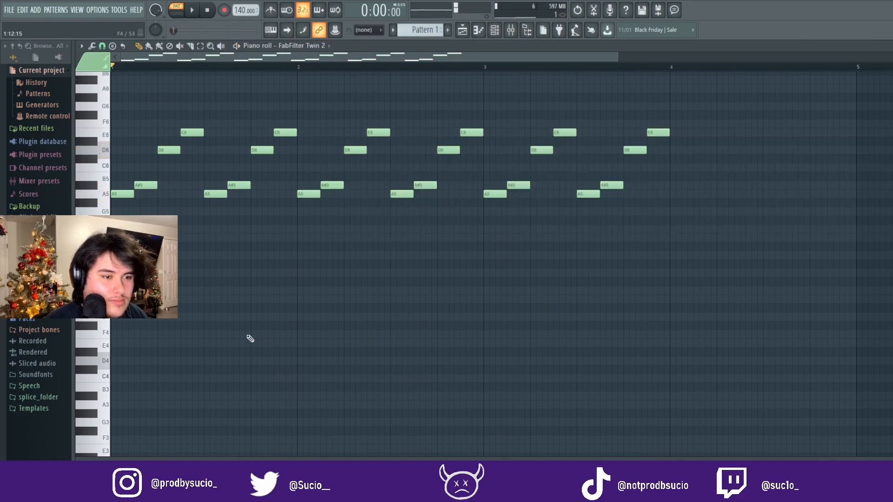
{"action": "key", "text": "space"}
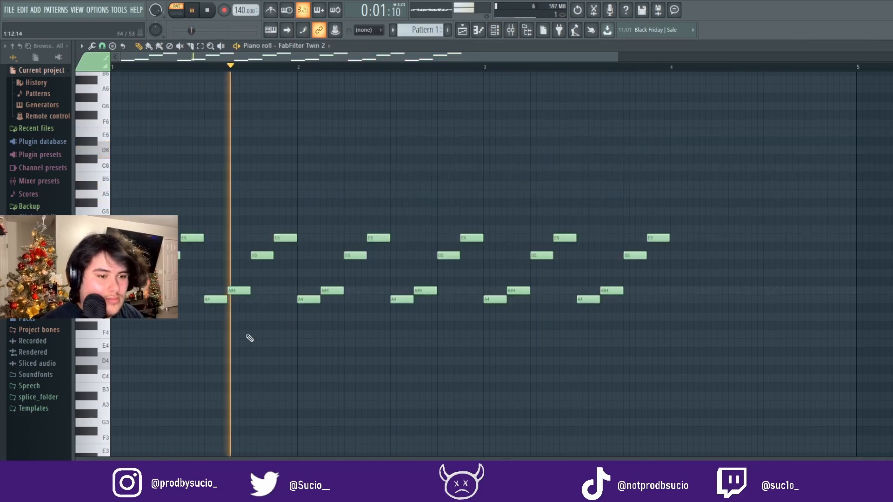
Step: Audition Serum pluck presets and load Pluck - X3n0
{"action": "key", "text": "F6"}
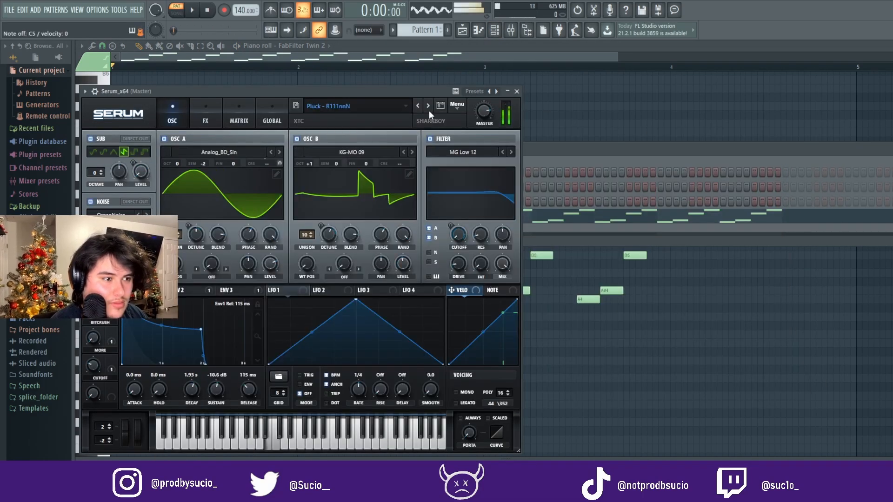
{"action": "left_click", "coordinate": [429, 111]}
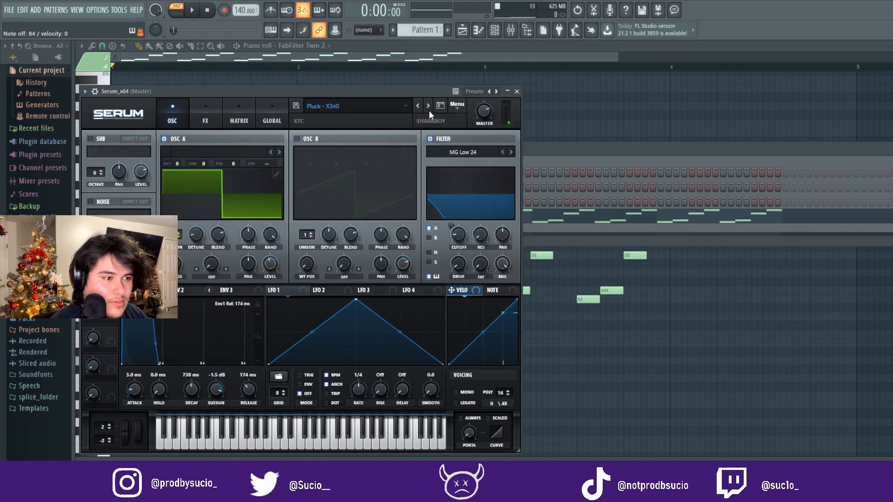
{"action": "left_click", "coordinate": [569, 150]}
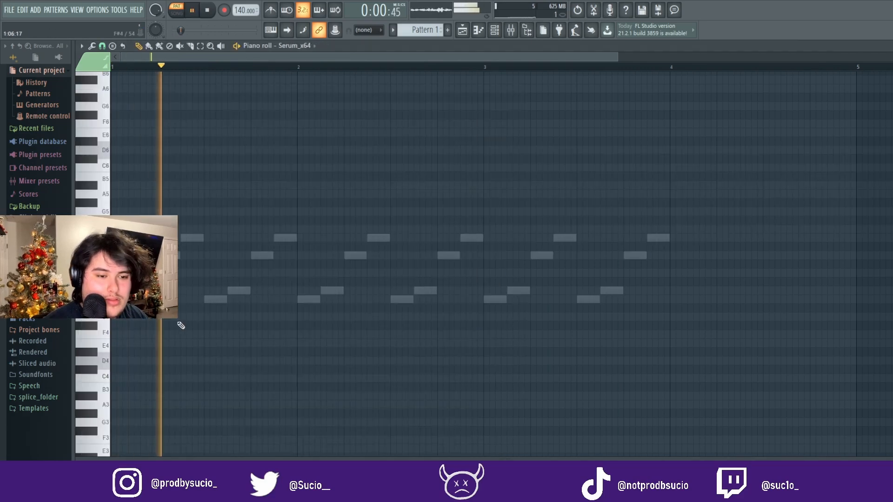
Step: Draw a four-bar Serum counter-melody with A4, D5, D5-E5-F5, A#4-C5-A4 and A#4-D5-E5, play it, and raise it one octave
{"action": "key", "text": "space"}
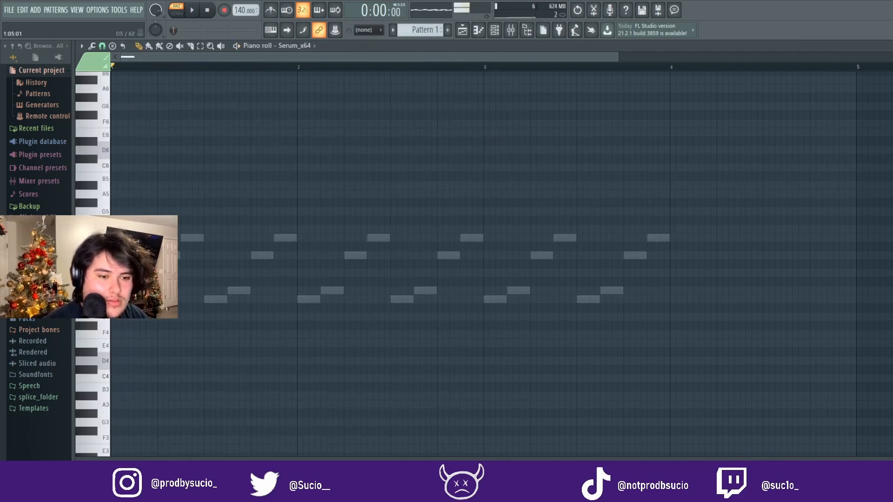
{"action": "key", "text": "space"}
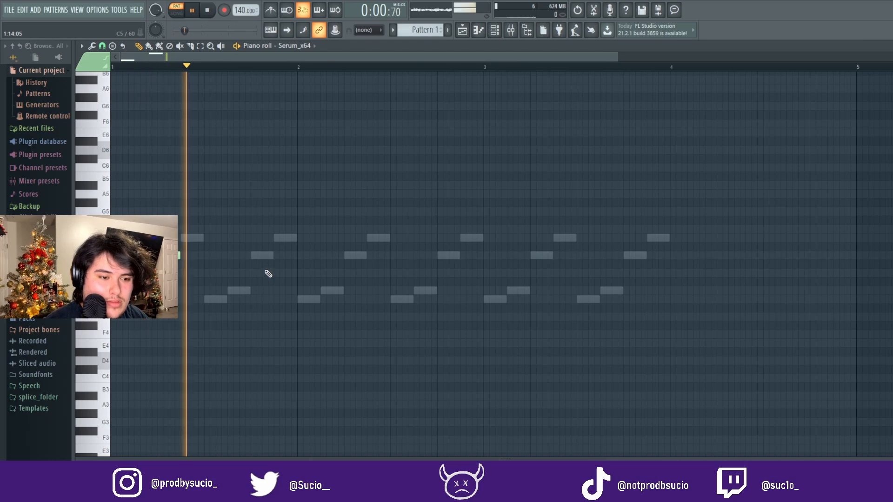
{"action": "key", "text": "space"}
{"action": "left_click", "coordinate": [371, 238]}
{"action": "left_click", "coordinate": [396, 229]}
{"action": "key", "text": "space"}
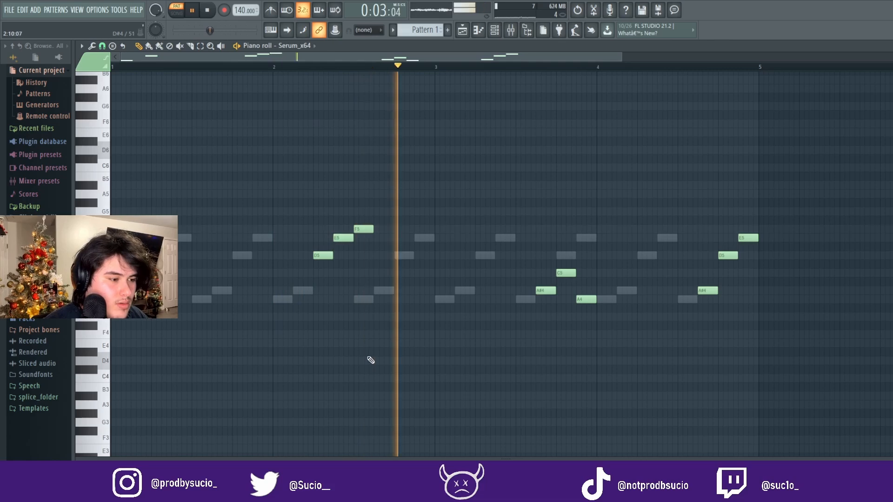
{"action": "key", "text": "ctrl+Up"}
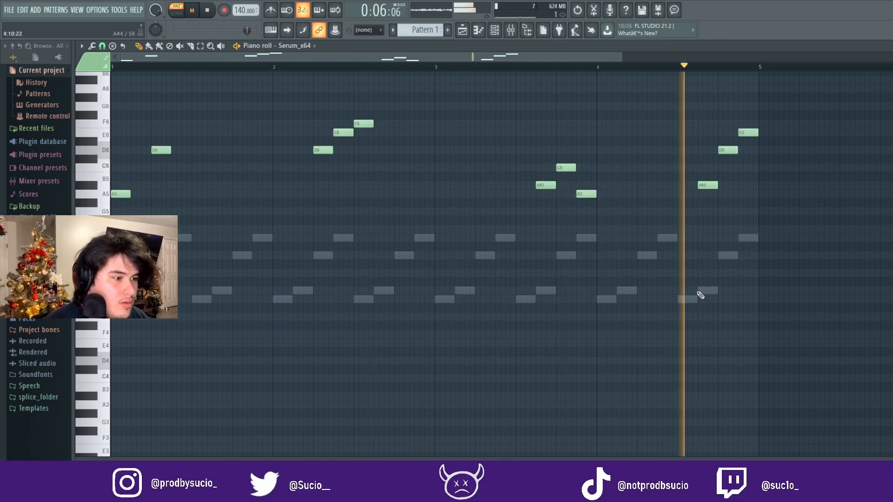
Step: Stop playback, open Zebra2's preset browser and audition HS Bike Spoke Harp from the 4 Pianoids folder
{"action": "left_click", "coordinate": [496, 31]}
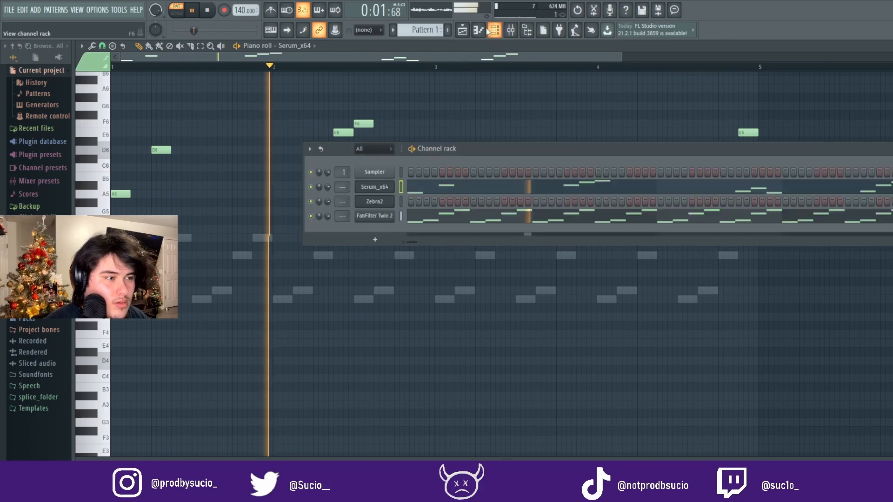
{"action": "key", "text": "space"}
{"action": "left_click", "coordinate": [366, 201]}
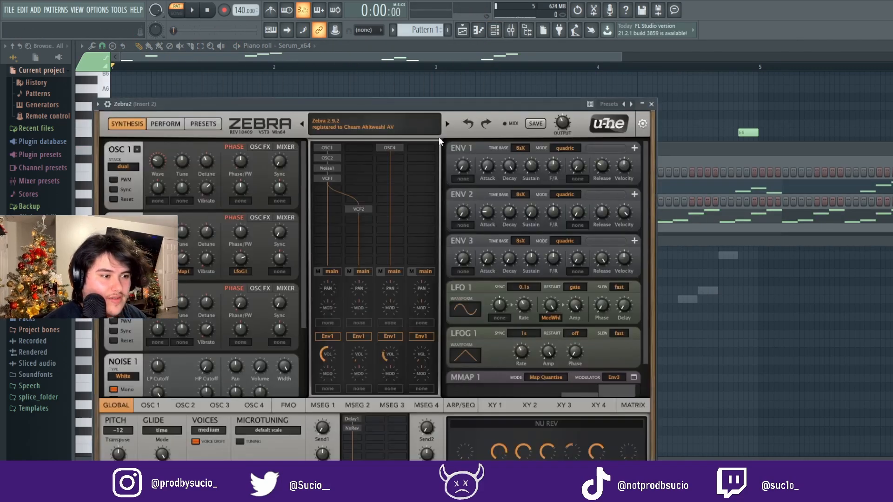
{"action": "left_click", "coordinate": [203, 124]}
{"action": "left_click", "coordinate": [298, 202]}
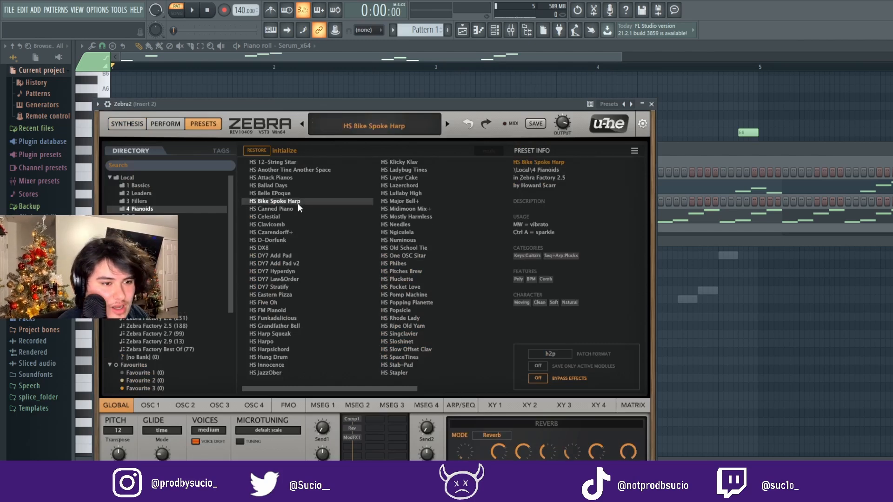
Step: Audition presets in Zebra2's 2 Leaders folder, including HS Creaky Digits and HS Komakarma, and load HS Knifedge
{"action": "left_click", "coordinate": [127, 178]}
{"action": "left_click", "coordinate": [140, 193]}
{"action": "left_click", "coordinate": [270, 216]}
{"action": "left_click", "coordinate": [272, 225]}
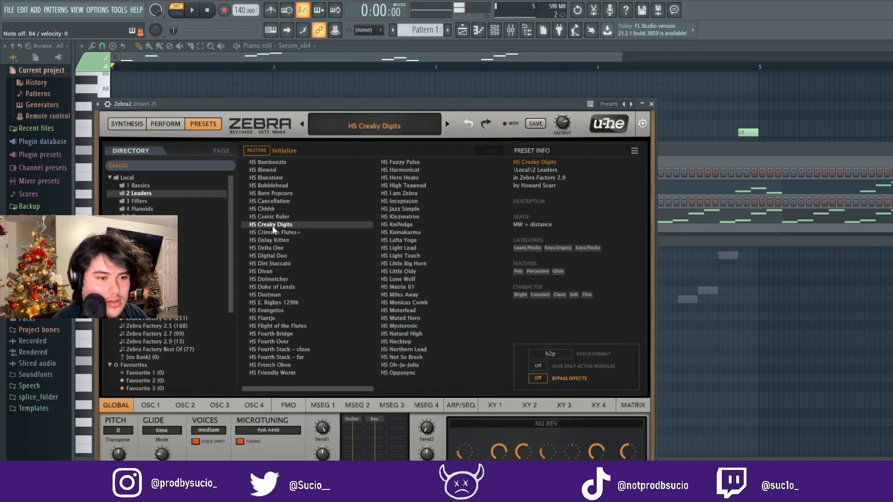
{"action": "left_click", "coordinate": [412, 210]}
{"action": "left_click", "coordinate": [408, 218]}
{"action": "left_click", "coordinate": [402, 232]}
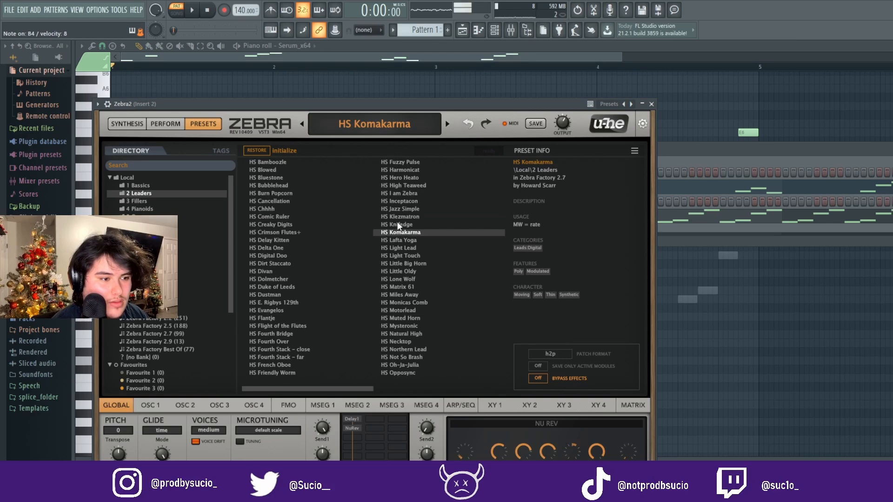
{"action": "left_click", "coordinate": [398, 225]}
Step: In Zebra2's piano roll, draw an A5 note filling the second half of bar 1 and play it
{"action": "key", "text": "F6"}
{"action": "left_click", "coordinate": [375, 202]}
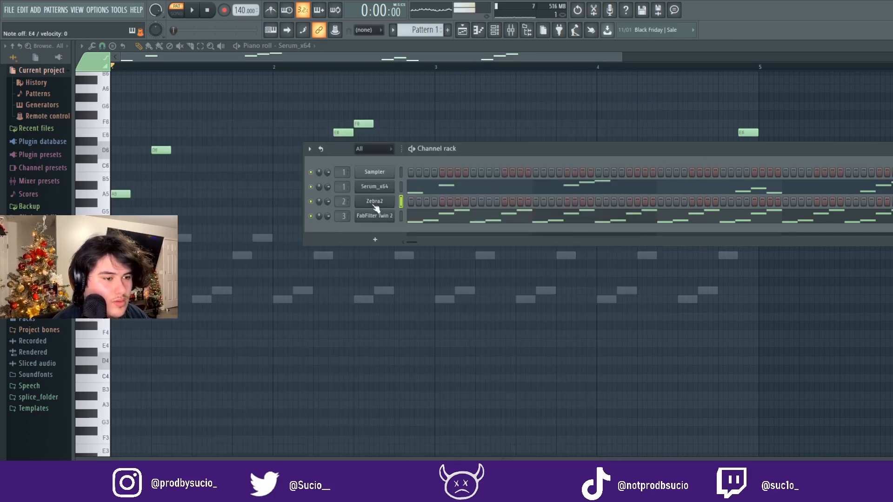
{"action": "key", "text": "F6"}
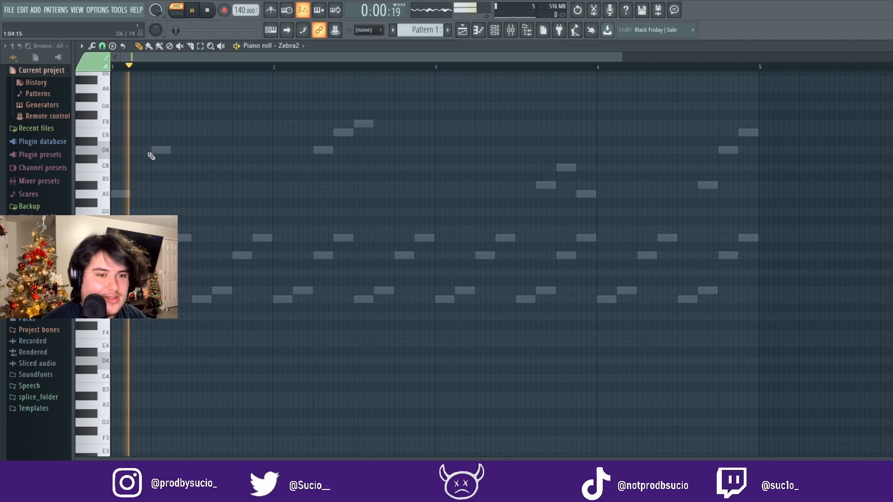
{"action": "left_click", "coordinate": [192, 193]}
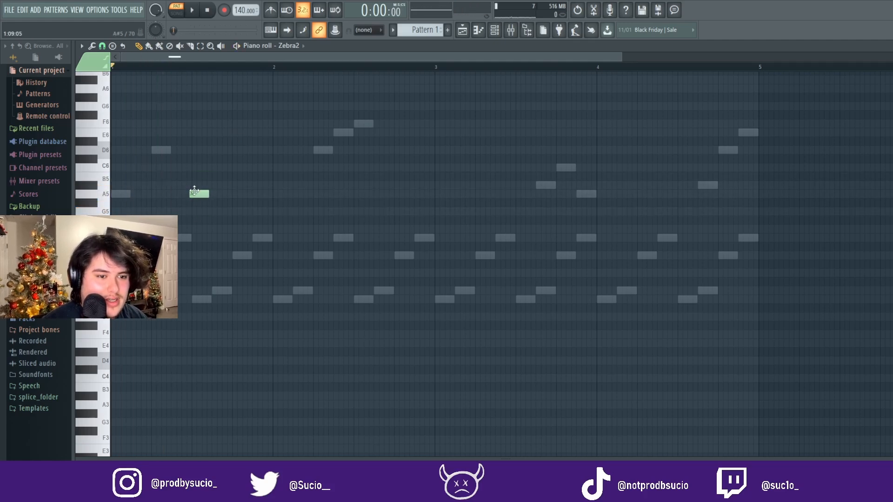
{"action": "left_click_drag", "start_coordinate": [211, 194], "coordinate": [273, 194]}
{"action": "key", "text": "space"}
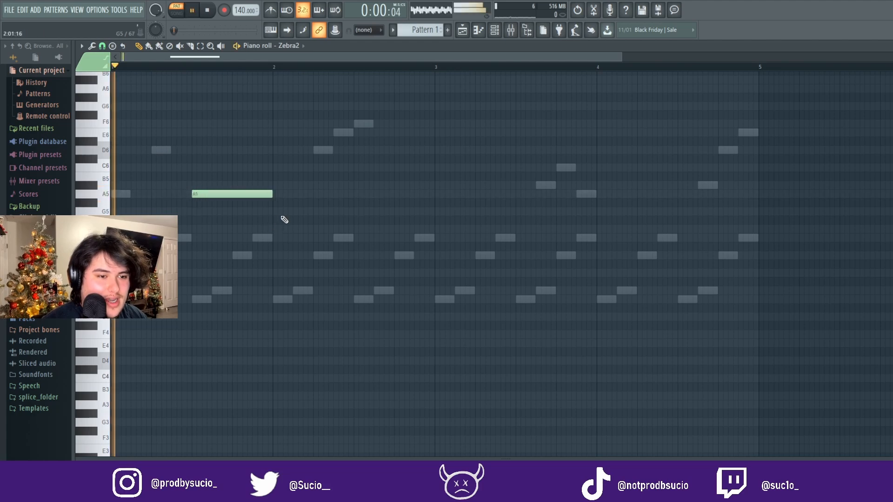
{"action": "key", "text": "space"}
Step: Lower the Zebra2 note two octaves, add a matching A3 in the second half of bar 2, and play both
{"action": "key", "text": "ctrl+a"}
{"action": "key", "text": "ctrl+Down"}
{"action": "key", "text": "ctrl+Down"}
{"action": "key", "text": "space"}
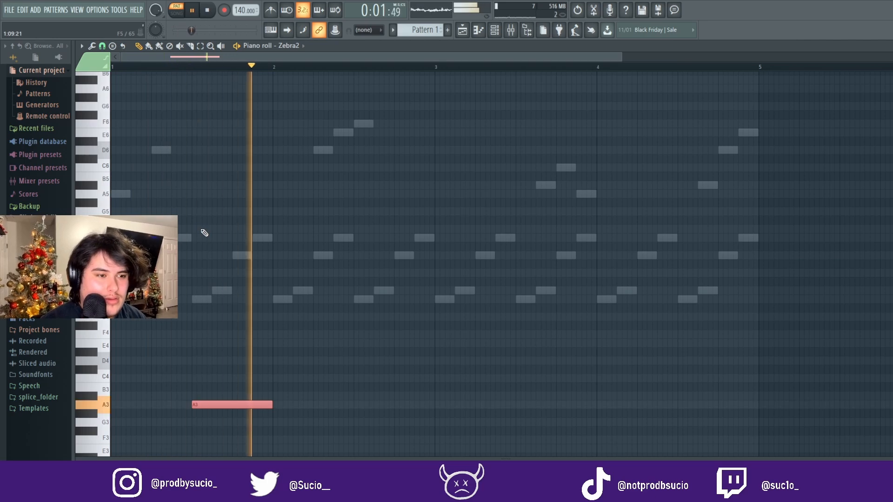
{"action": "key", "text": "ctrl+d"}
{"action": "key", "text": "space"}
{"action": "left_click", "coordinate": [354, 407]}
{"action": "key", "text": "space"}
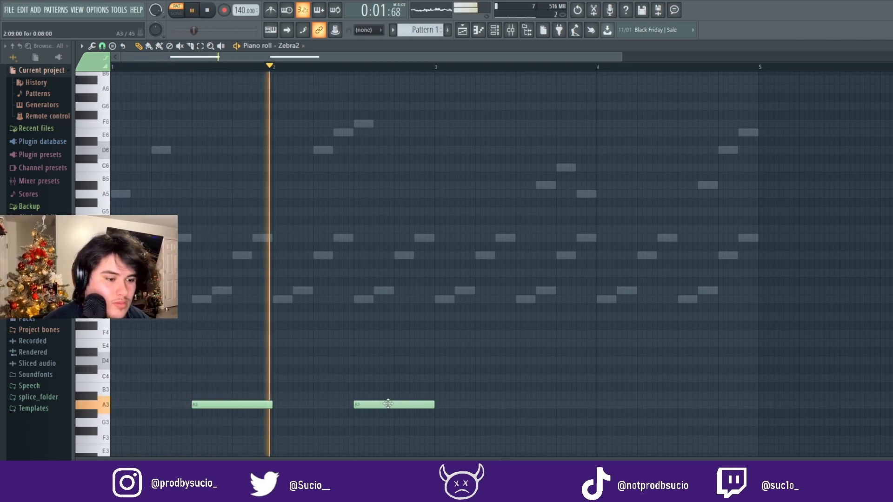
{"action": "key", "text": "space"}
Step: Rework Pattern 1's Zebra2 part into long alternating A4 and A#4 notes across four bars and play it
{"action": "key", "text": "F4"}
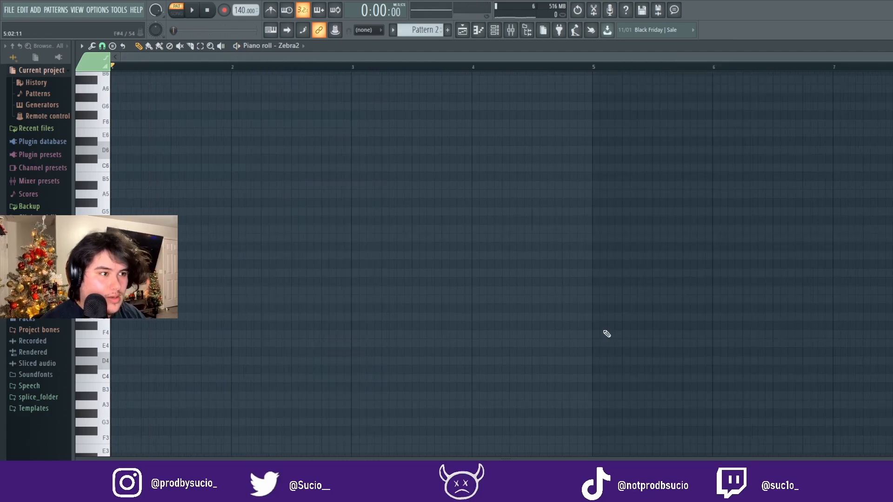
{"action": "key", "text": "KP_Subtract"}
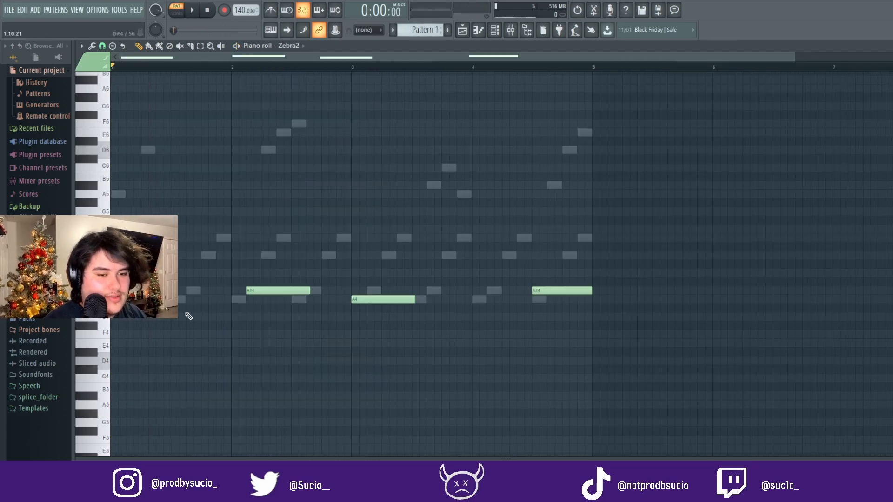
{"action": "key", "text": "space"}
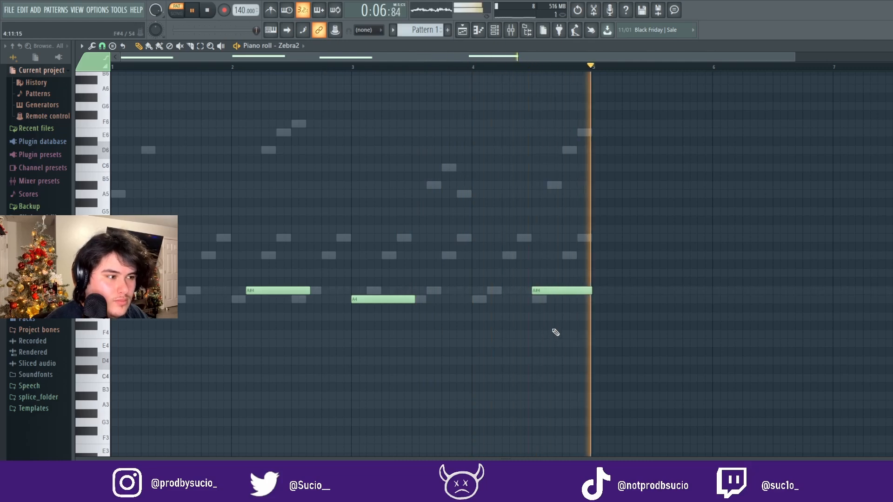
{"action": "key", "text": "space"}
Step: Lower the Zebra2 line one octave, load the HS Lafta Yoga preset and play the pattern
{"action": "left_click", "coordinate": [494, 30]}
{"action": "left_click", "coordinate": [494, 30]}
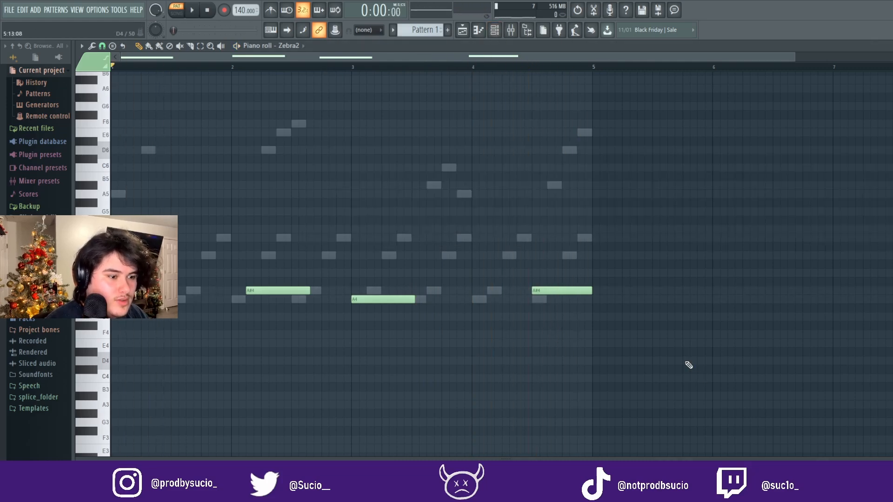
{"action": "key", "text": "ctrl+Down"}
{"action": "key", "text": "space"}
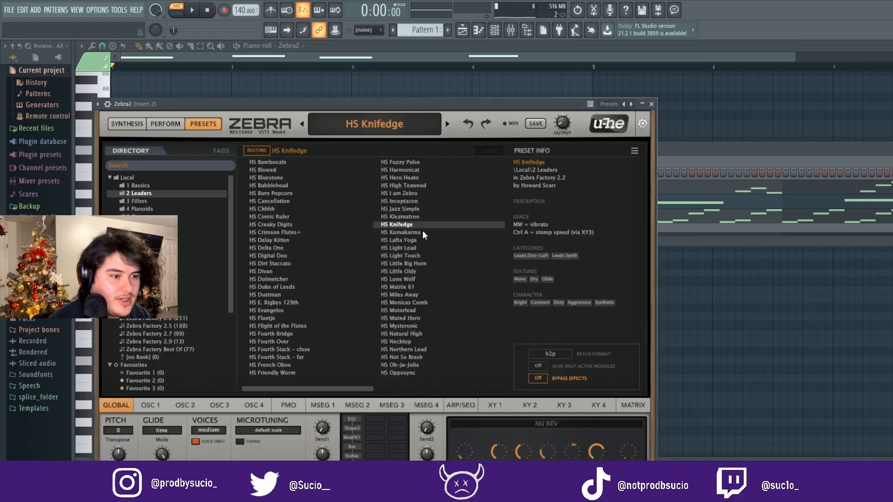
{"action": "left_click", "coordinate": [402, 240]}
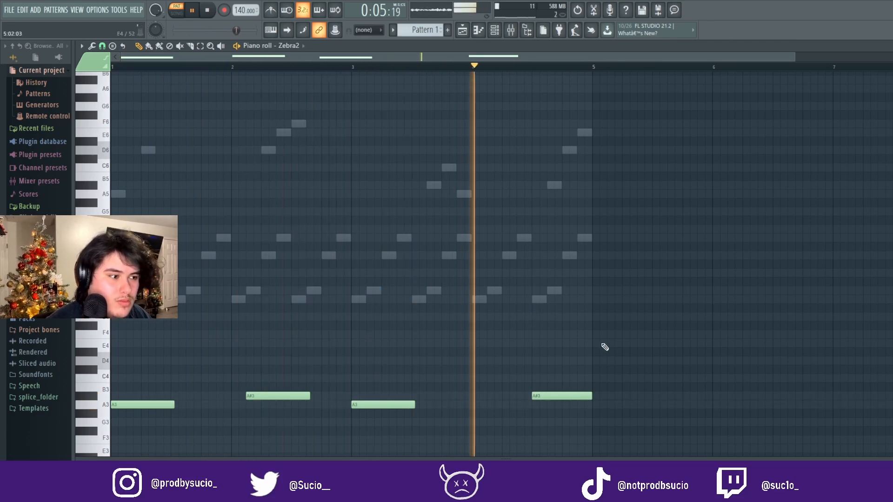
{"action": "key", "text": "space"}
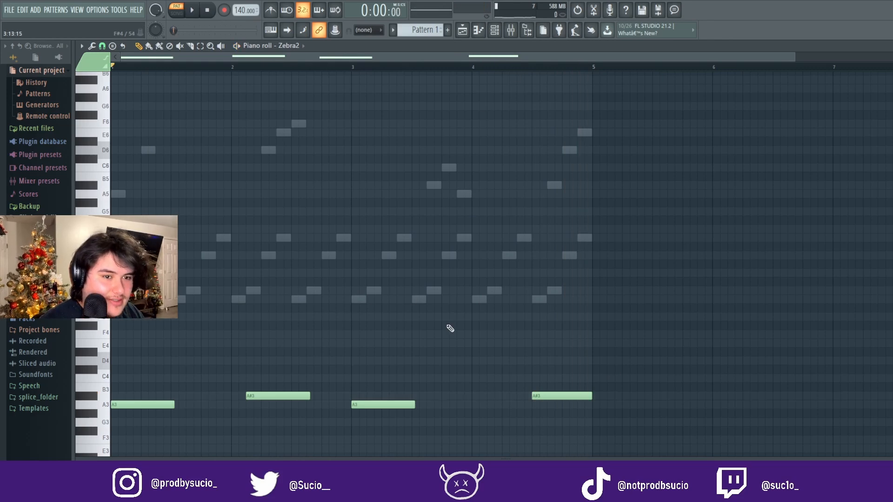
Step: Compare the Serum counter-melody's notes with the Zebra2 line and play all the melody layers together
{"action": "double_click", "coordinate": [148, 149]}
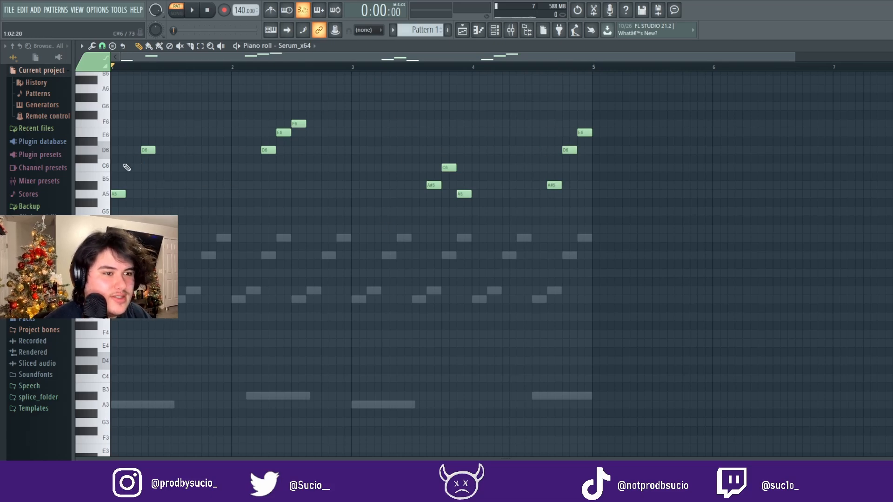
{"action": "double_click", "coordinate": [142, 406]}
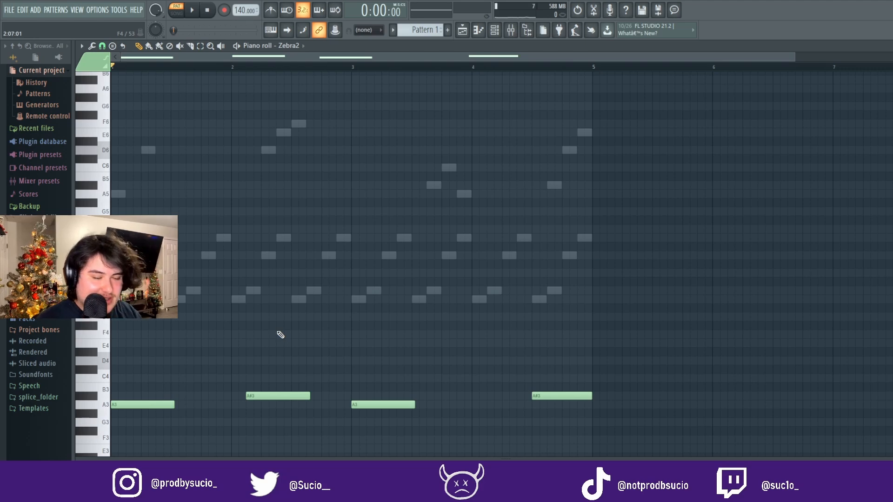
{"action": "key", "text": "space"}
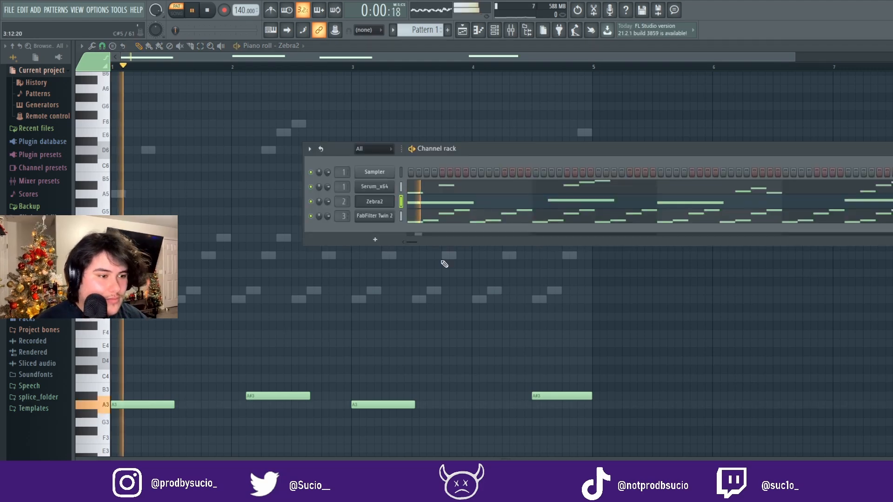
{"action": "key", "text": "F6"}
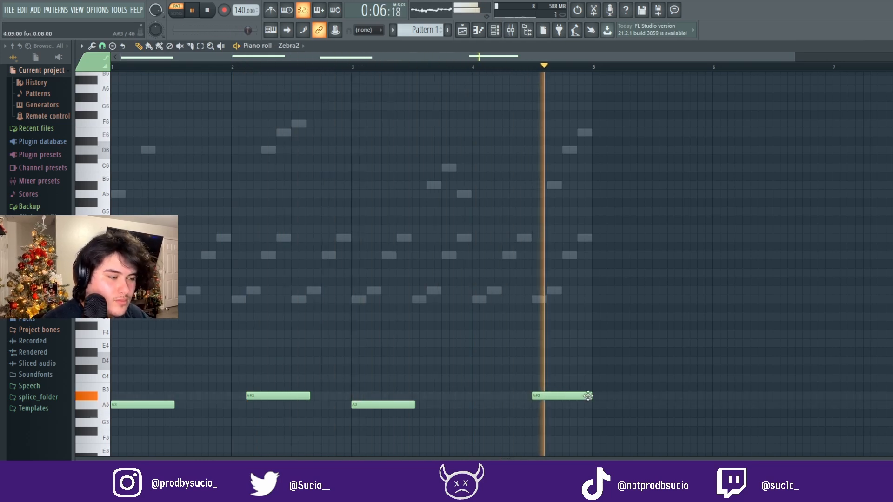
{"action": "key", "text": "space"}
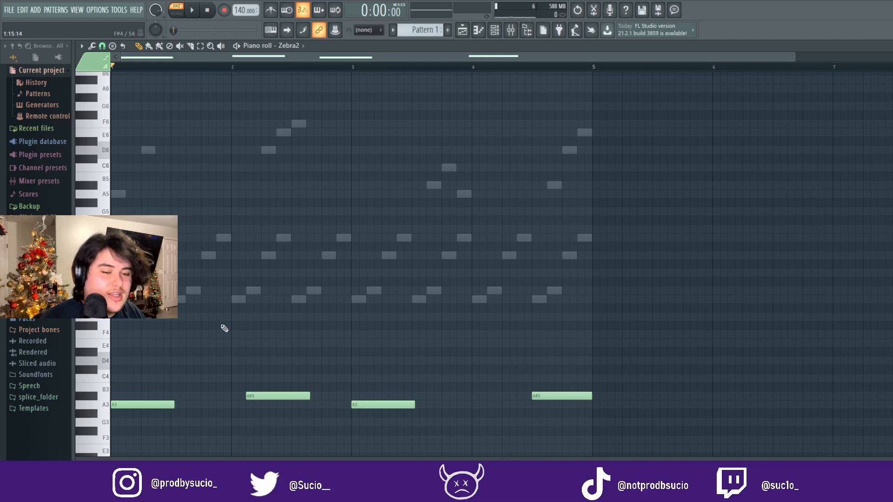
Step: Examine the FabFilter Twin 2 notes, play the pattern with that channel muted, and unmute it
{"action": "double_click", "coordinate": [196, 291]}
{"action": "left_click_drag", "start_coordinate": [703, 352], "coordinate": [115, 160]}
{"action": "left_click", "coordinate": [687, 262], "text": "ctrl"}
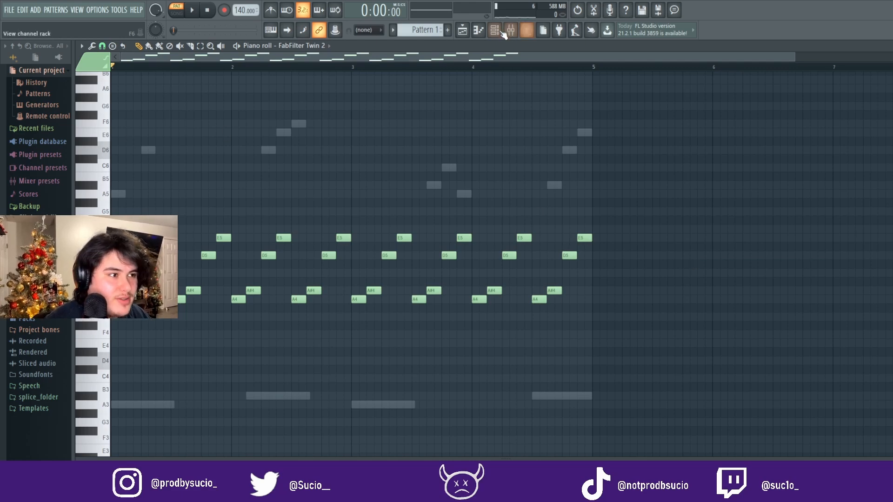
{"action": "left_click", "coordinate": [525, 31]}
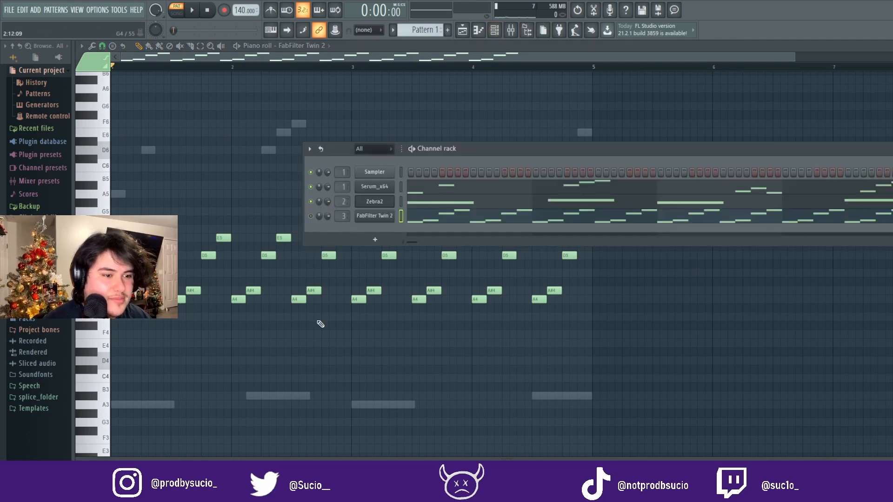
{"action": "key", "text": "F6"}
{"action": "key", "text": "space"}
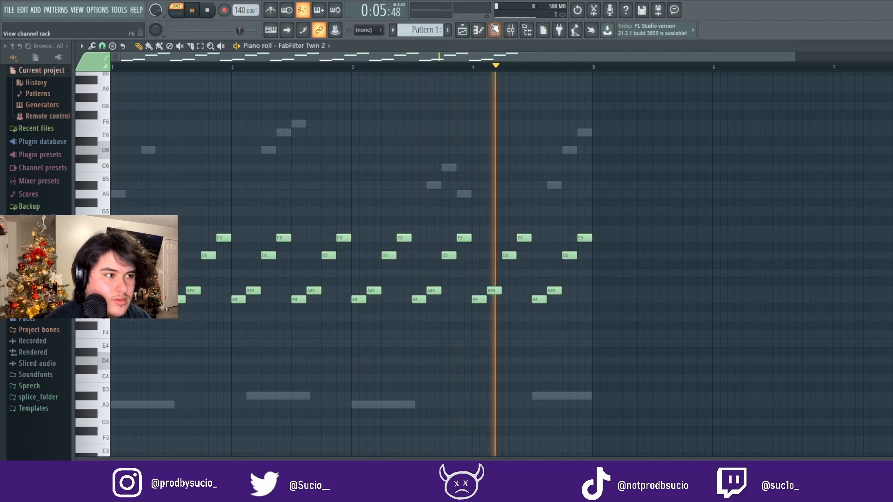
{"action": "key", "text": "F6"}
{"action": "key", "text": "space"}
{"action": "left_click", "coordinate": [311, 216]}
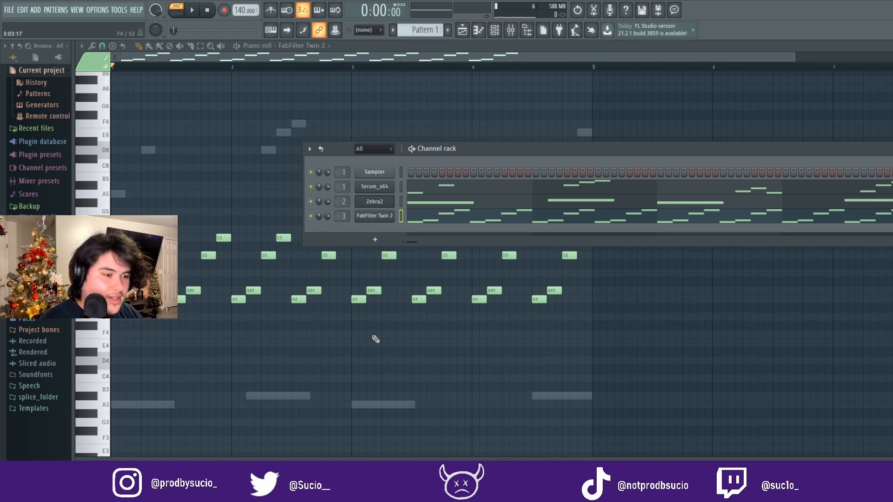
Step: Add a second Serum channel and try the Synth - C@rT1ER preset
{"action": "left_click", "coordinate": [374, 186]}
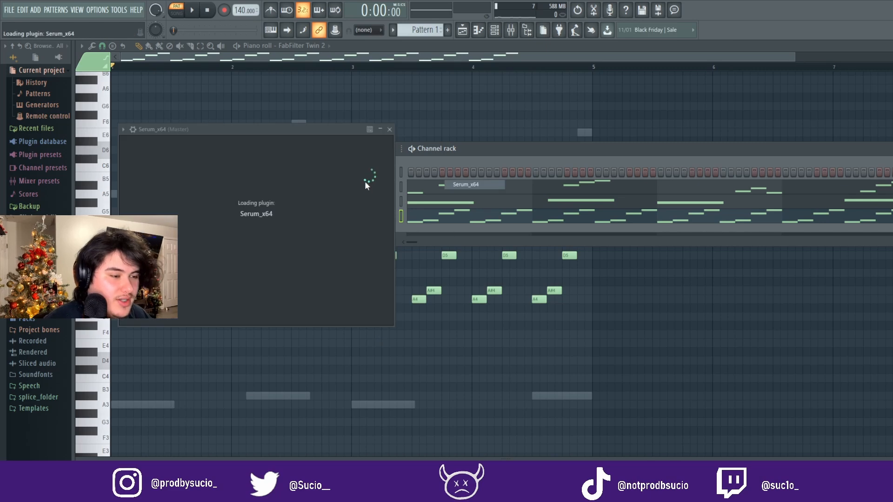
{"action": "left_click_drag", "start_coordinate": [386, 128], "coordinate": [379, 119]}
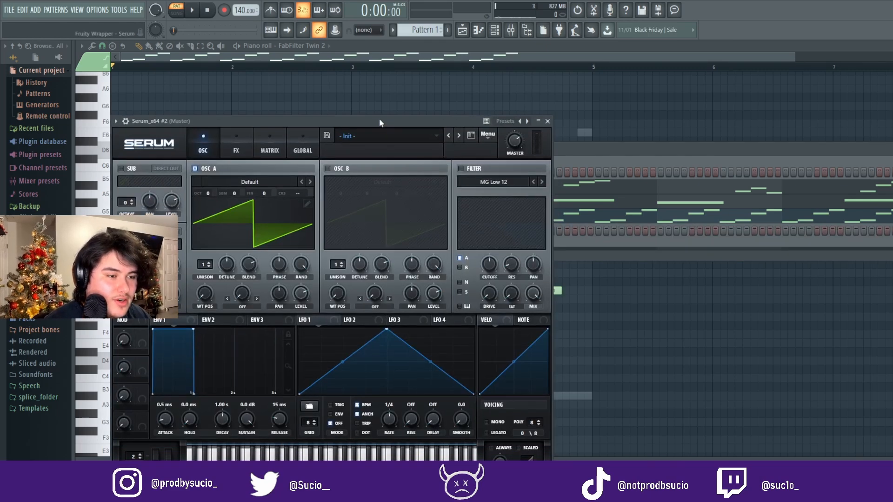
{"action": "left_click", "coordinate": [369, 141]}
{"action": "mouse_move", "coordinate": [715, 264]}
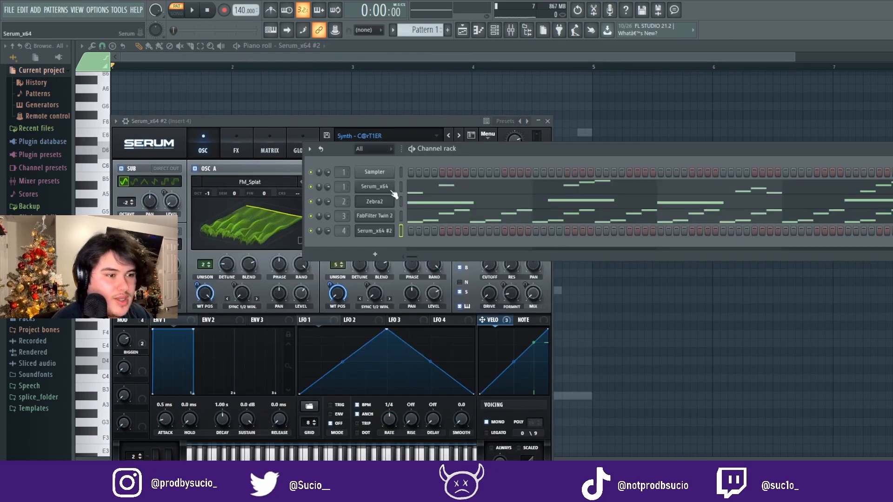
Step: Clone the original Serum channel with its Pluck - X3n0 preset and delete the Serum_x64 #2 channel
{"action": "right_click", "coordinate": [392, 189]}
{"action": "left_click", "coordinate": [441, 273]}
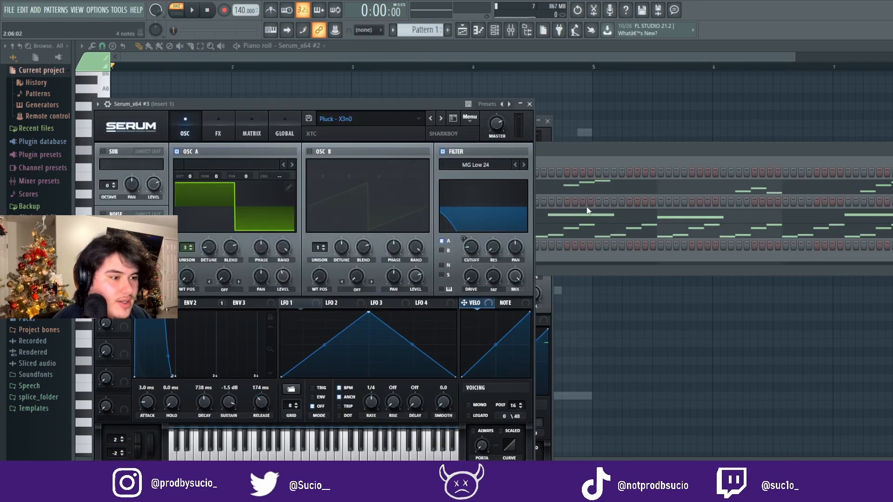
{"action": "right_click", "coordinate": [393, 243]}
{"action": "left_click", "coordinate": [400, 339]}
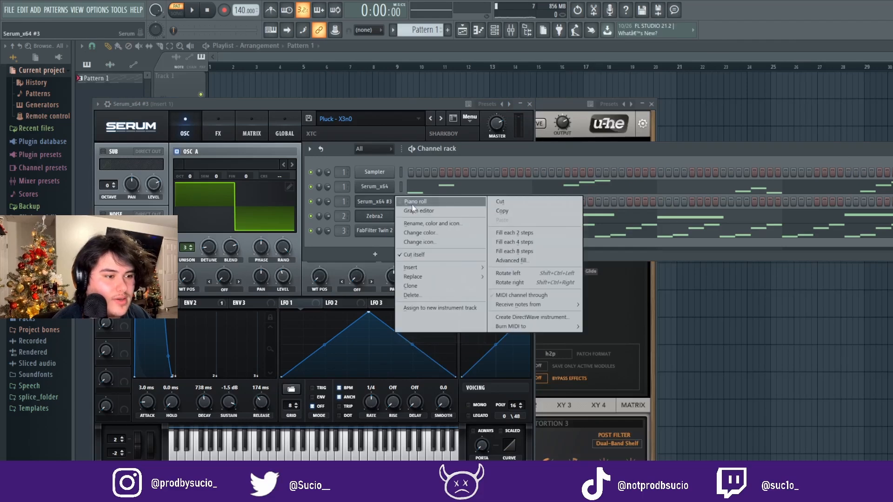
Step: In the cloned Serum's piano roll, draw A6 and A#6 at the end of bar 1 and E6 and F6 mid-bar 3, and play them
{"action": "right_click", "coordinate": [393, 197]}
{"action": "left_click", "coordinate": [411, 201]}
{"action": "scroll", "coordinate": [203, 235], "scroll_direction": "up", "scroll_amount": 5}
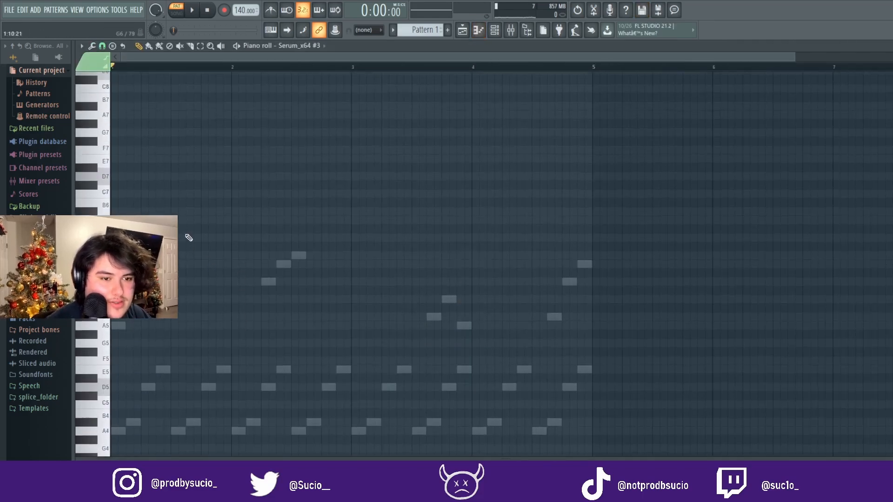
{"action": "key", "text": "space"}
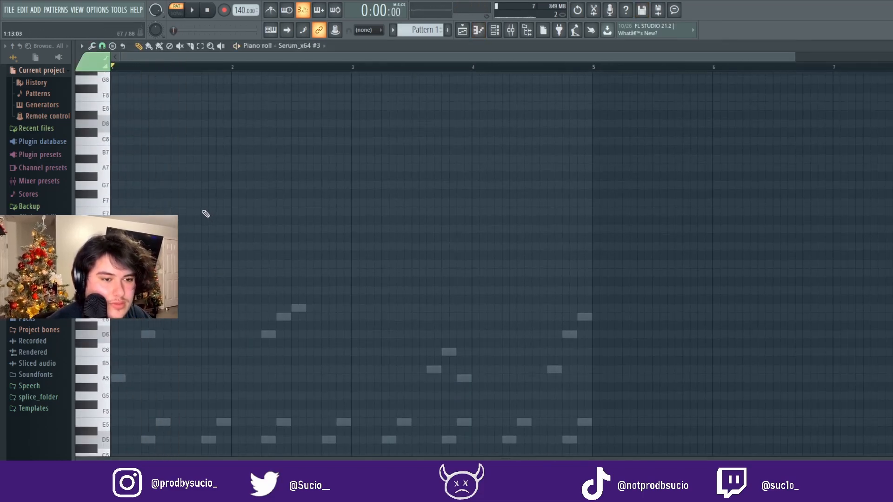
{"action": "left_click", "coordinate": [206, 211]}
{"action": "left_click", "coordinate": [221, 203]}
{"action": "key", "text": "space"}
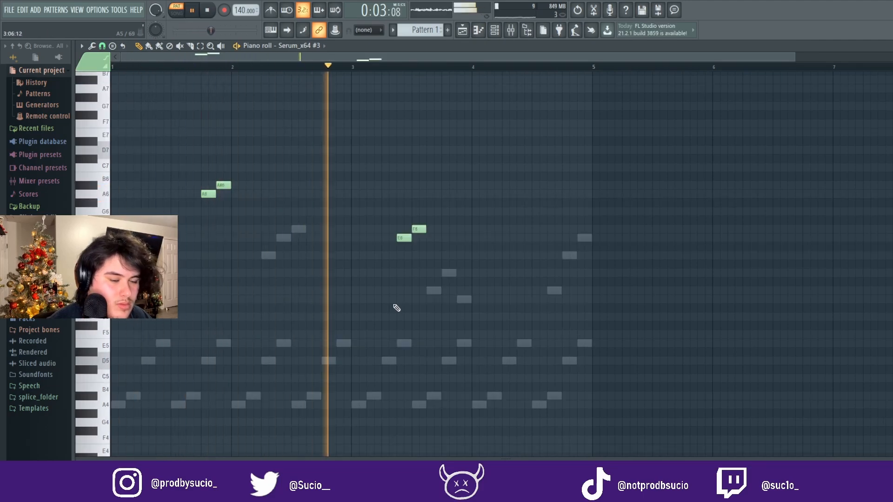
Step: Add an E6 note mid-bar 4 of the cloned Serum's melody and stop the playback
{"action": "left_click", "coordinate": [536, 237]}
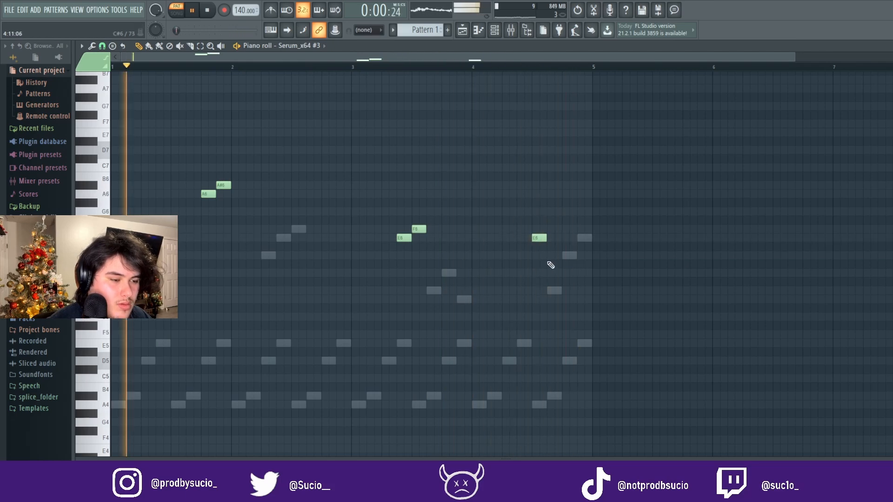
{"action": "left_click", "coordinate": [495, 31]}
{"action": "key", "text": "space"}
Step: Set the Env 1 attack of the cloned Serum to 226 ms and play the pattern
{"action": "left_click", "coordinate": [378, 204]}
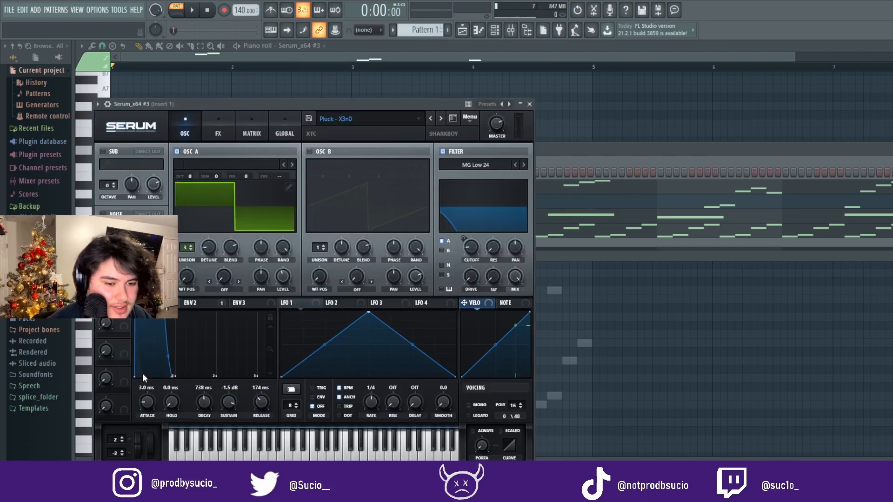
{"action": "key", "text": "space"}
{"action": "left_click_drag", "start_coordinate": [151, 388], "coordinate": [153, 389]}
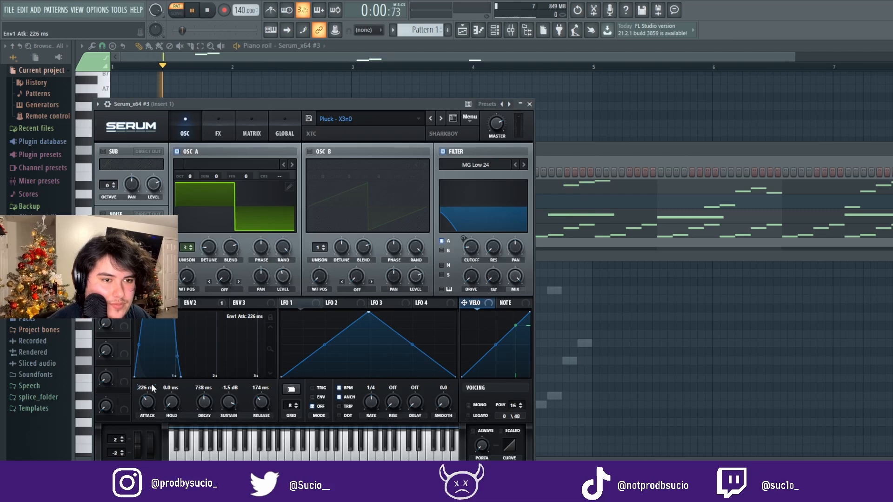
{"action": "key", "text": "space"}
{"action": "left_click", "coordinate": [541, 163]}
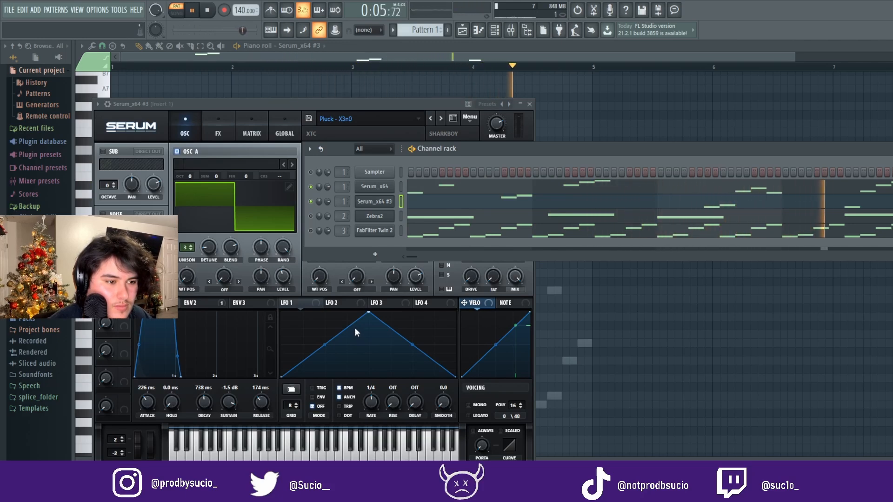
{"action": "left_click", "coordinate": [406, 103]}
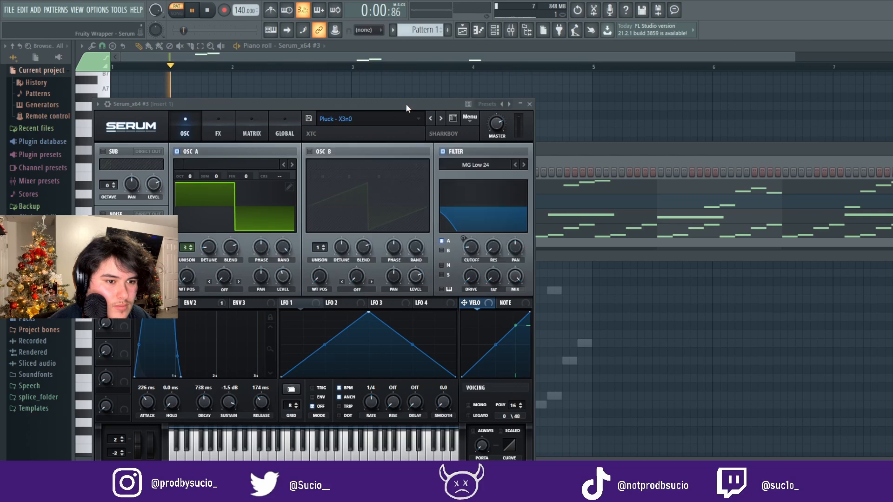
Step: Set the cloned Serum's oscillator A octave to -1 and listen to it with the other channels
{"action": "key", "text": "space"}
{"action": "scroll", "coordinate": [191, 177], "scroll_direction": "down", "scroll_amount": 1}
{"action": "key", "text": "space"}
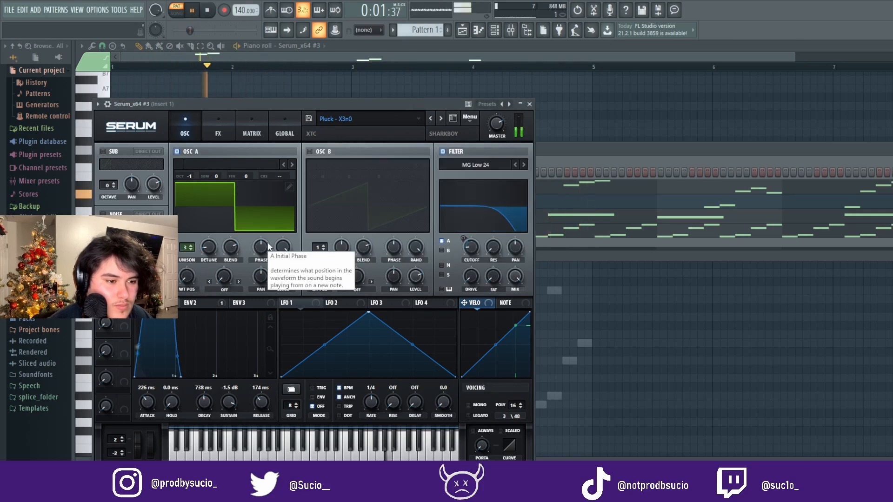
{"action": "left_click", "coordinate": [588, 149]}
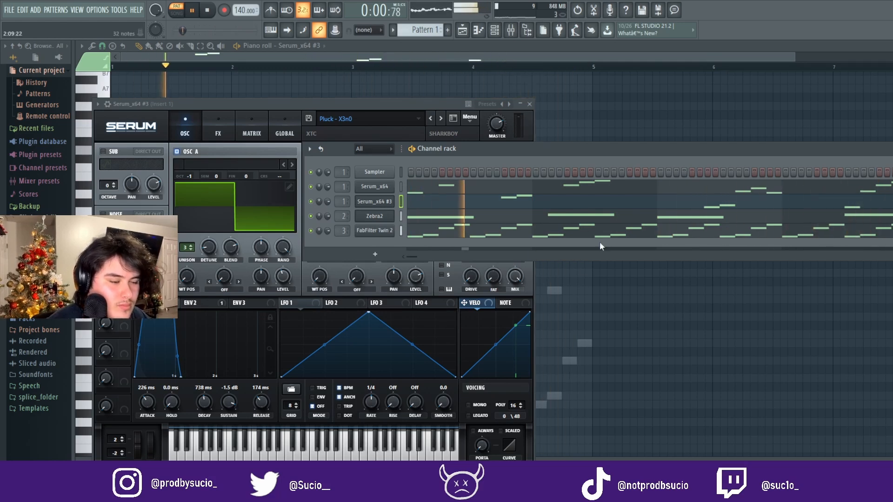
{"action": "key", "text": "space"}
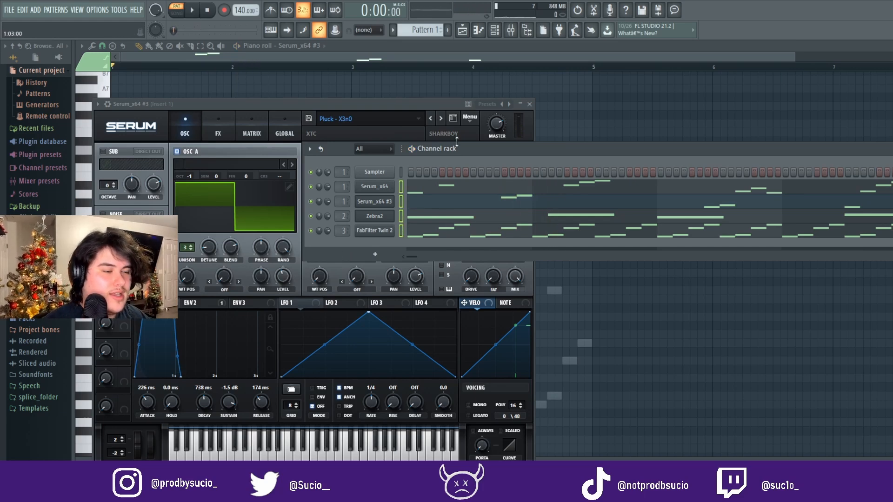
Step: Insert Edison in the first effect slot of the master mixer track
{"action": "left_click", "coordinate": [511, 32]}
{"action": "scroll", "coordinate": [168, 173], "scroll_direction": "down", "scroll_amount": 1}
{"action": "scroll", "coordinate": [170, 164], "scroll_direction": "up", "scroll_amount": 1}
{"action": "left_click", "coordinate": [189, 163]}
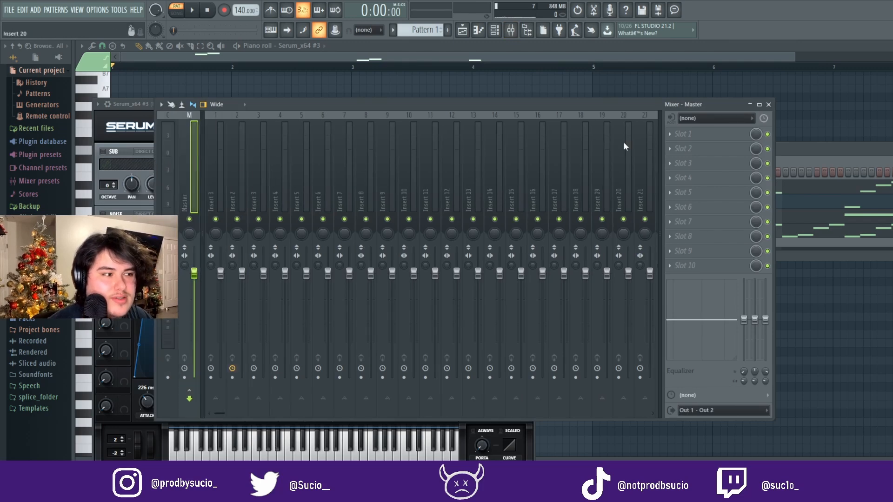
{"action": "left_click", "coordinate": [684, 134]}
{"action": "left_click", "coordinate": [625, 166]}
Step: Record the playing melody pattern into Edison and place the recording in the playlist at bar 1
{"action": "key", "text": "space"}
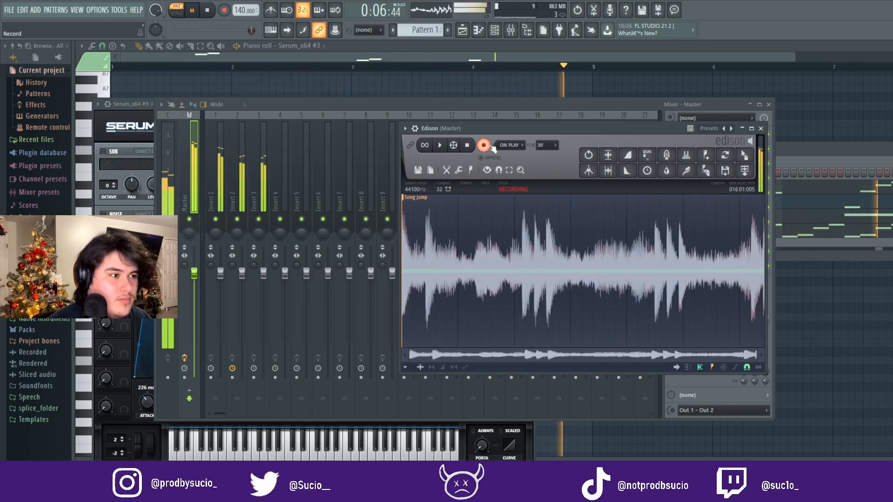
{"action": "key", "text": "space"}
{"action": "left_click", "coordinate": [745, 171]}
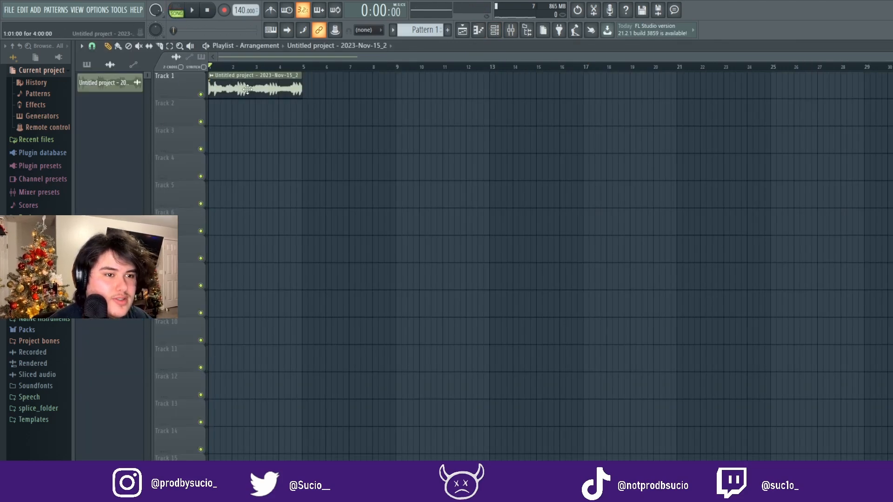
Step: Open the recorded clip's settings and lower its time-stretching pitch while it plays
{"action": "double_click", "coordinate": [247, 89]}
{"action": "key", "text": "space"}
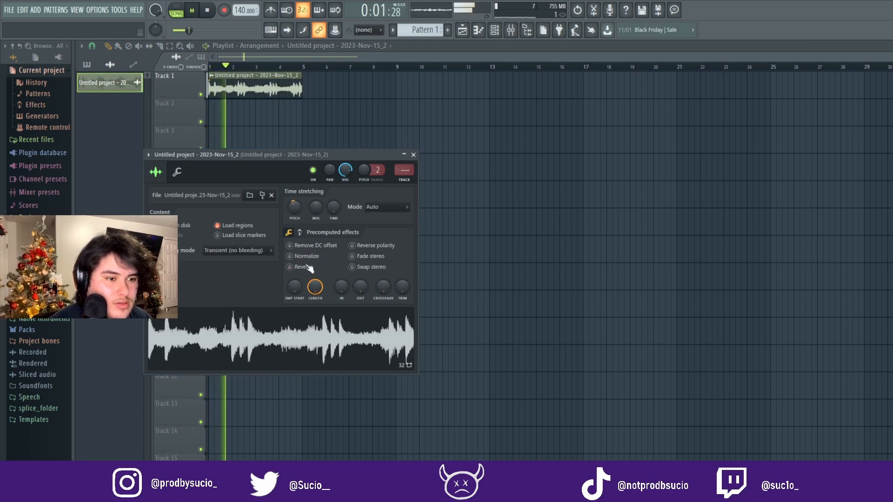
{"action": "key", "text": "space"}
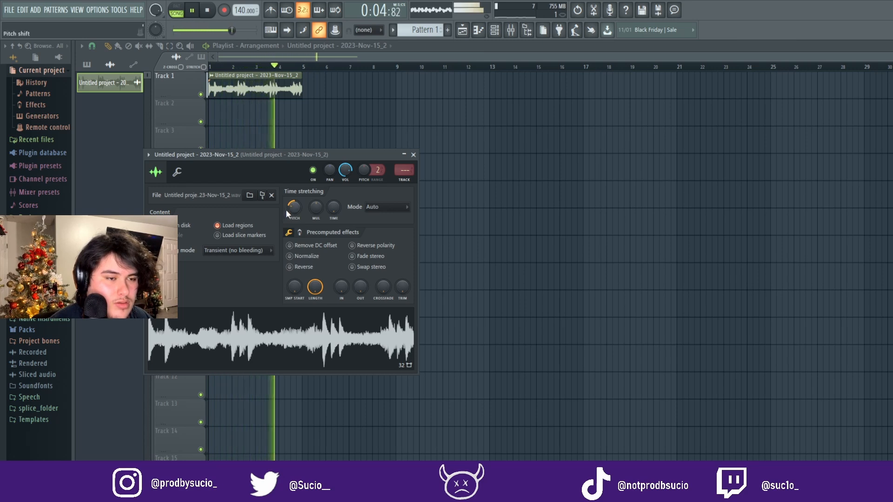
Step: Try the recorded clip duplicated at bar 5 and delete both clips from the playlist
{"action": "left_click_drag", "start_coordinate": [355, 115], "coordinate": [262, 95]}
{"action": "key", "text": "ctrl+b"}
{"action": "left_click", "coordinate": [357, 172], "text": "ctrl"}
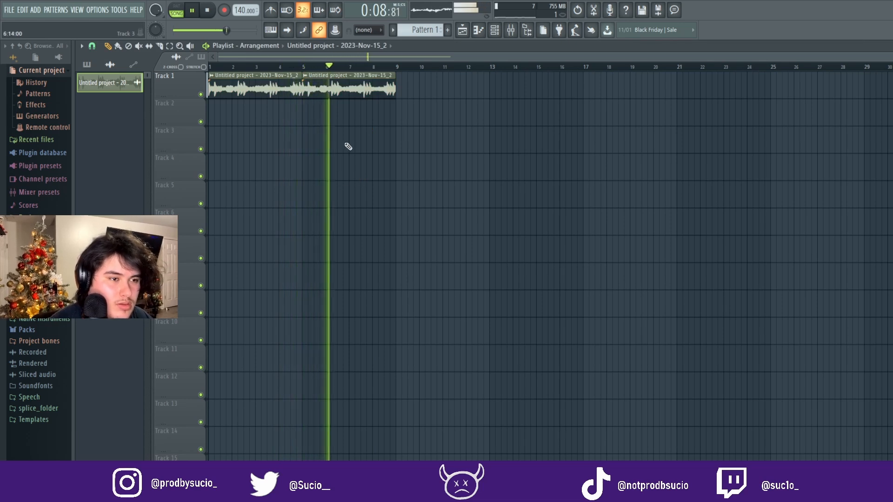
{"action": "key", "text": "space"}
{"action": "right_click", "coordinate": [349, 76]}
{"action": "right_click", "coordinate": [279, 79]}
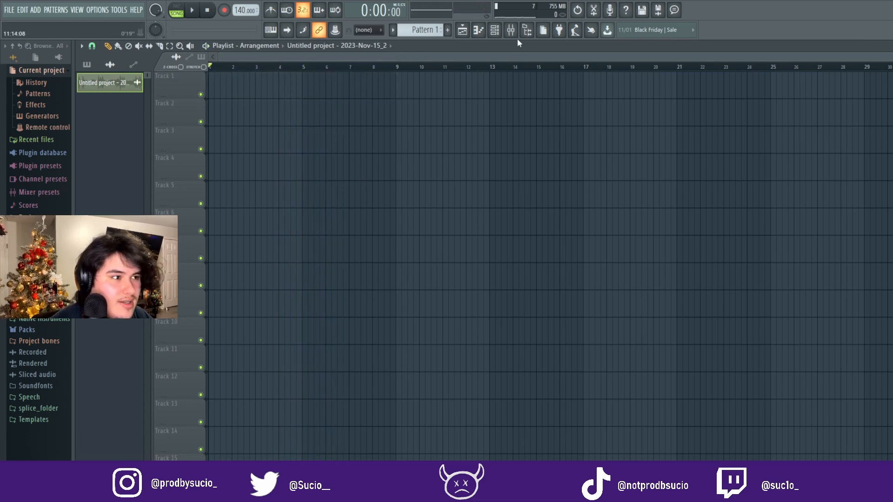
Step: Record a second Edison take with the Serum_x64 and Zebra2 channels muted, and place it in the playlist at bar 1
{"action": "left_click", "coordinate": [521, 30]}
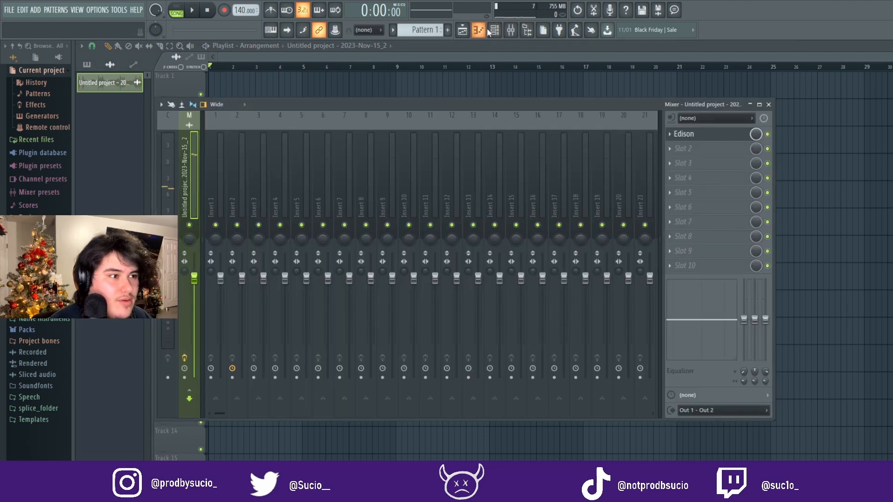
{"action": "left_click", "coordinate": [494, 30]}
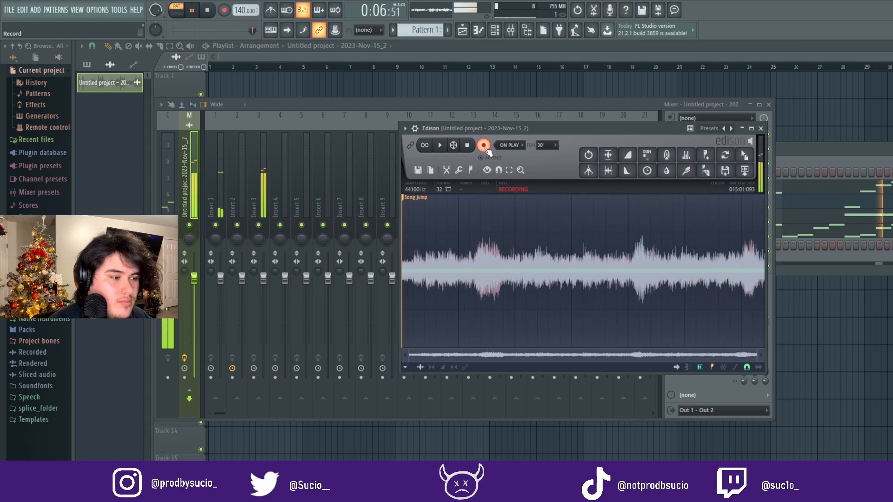
{"action": "left_click", "coordinate": [484, 145]}
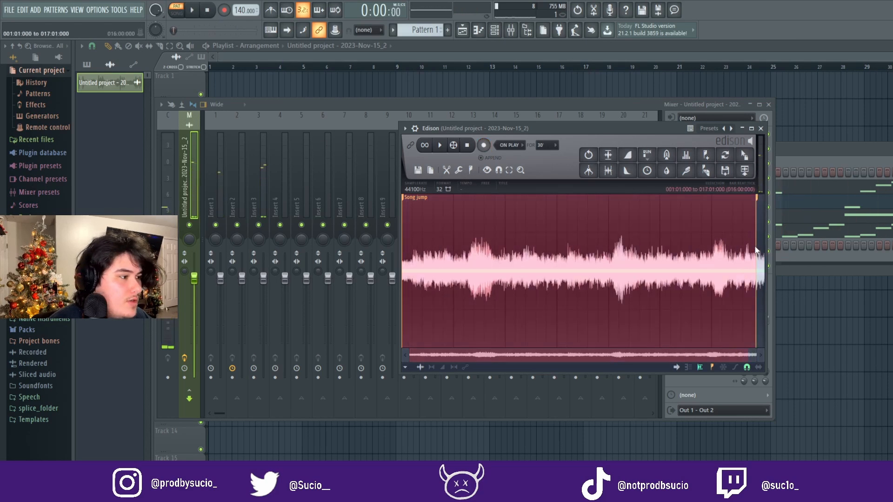
{"action": "left_click", "coordinate": [746, 171]}
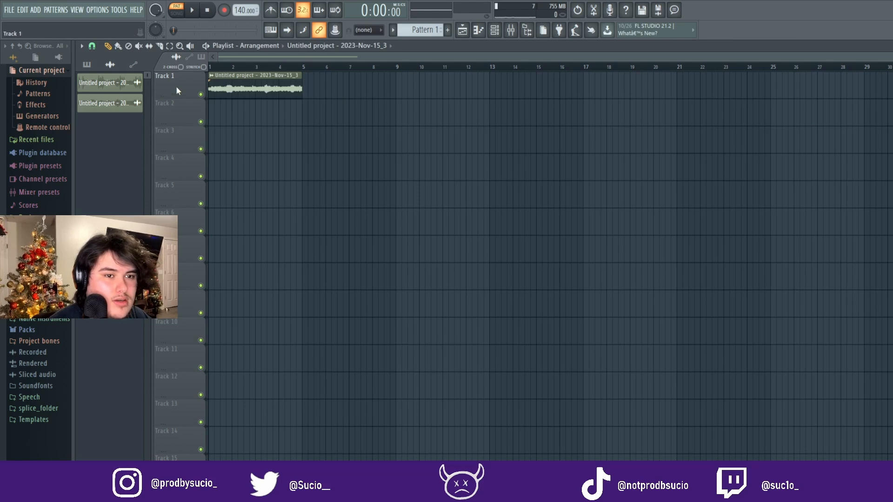
Step: Move the new recording to bar 7, add the first recording at bar 1, and open both clips' time-stretching settings
{"action": "left_click_drag", "start_coordinate": [222, 89], "coordinate": [362, 91]}
{"action": "left_click_drag", "start_coordinate": [107, 84], "coordinate": [220, 93]}
{"action": "double_click", "coordinate": [235, 89]}
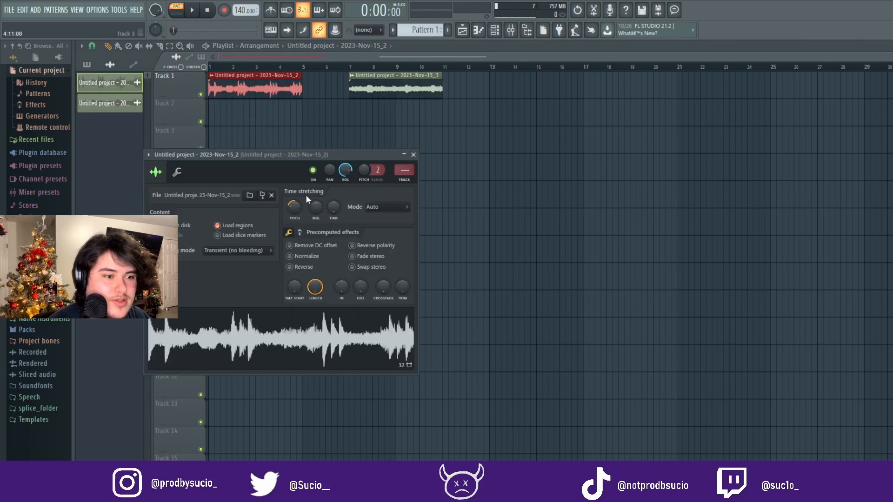
{"action": "left_click", "coordinate": [316, 215]}
{"action": "left_click", "coordinate": [507, 180]}
{"action": "double_click", "coordinate": [391, 89]}
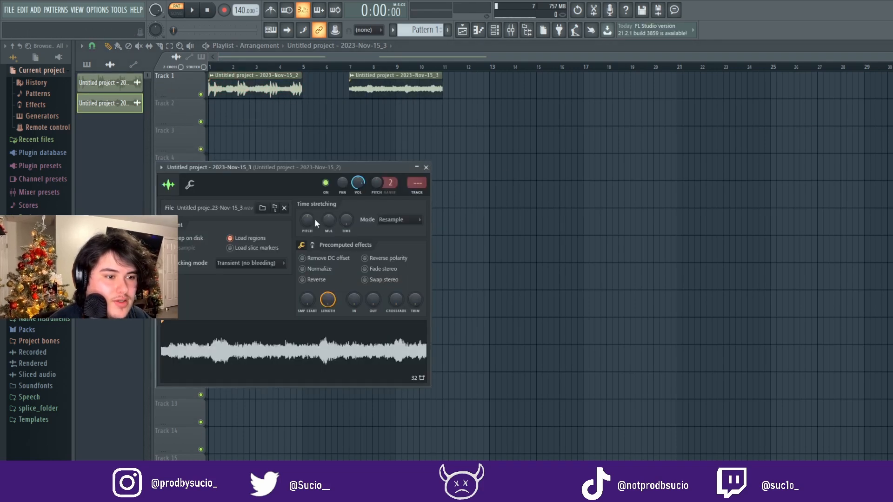
Step: Arrange Track 1 with the new recording at bar 1 followed by the first recording at bar 5, and play it
{"action": "left_click_drag", "start_coordinate": [383, 91], "coordinate": [336, 108]}
{"action": "key", "text": "space"}
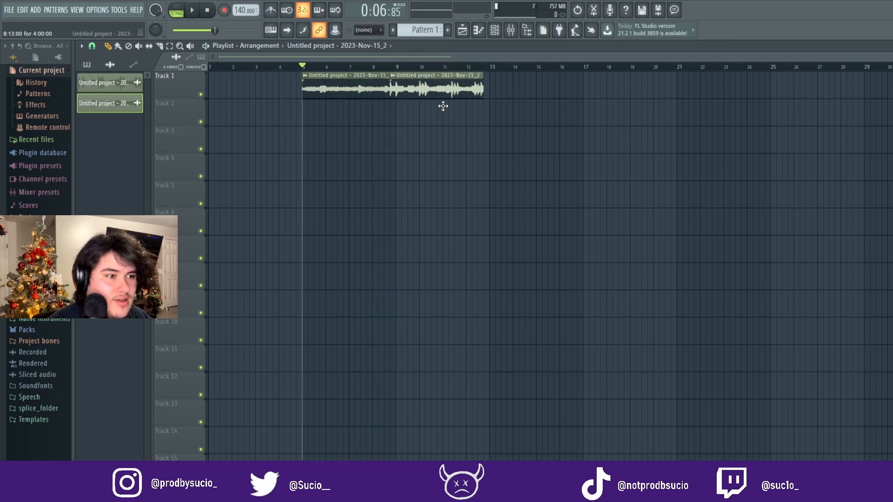
{"action": "key", "text": "ctrl+a"}
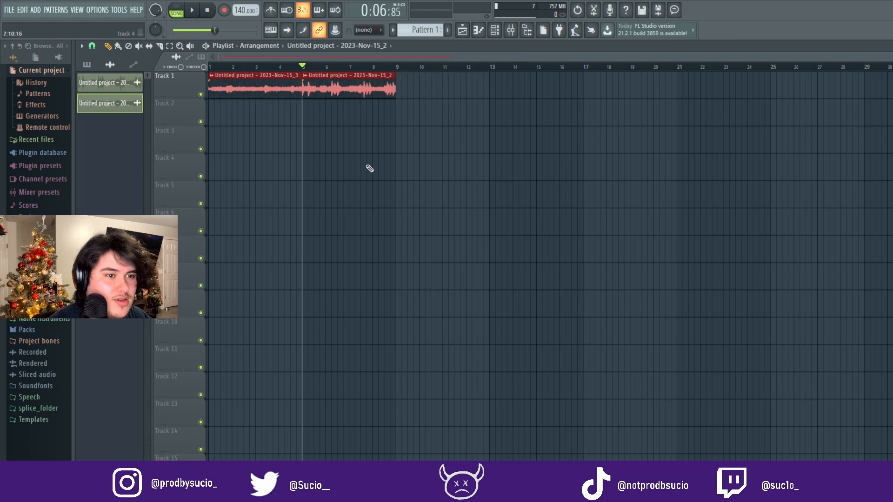
{"action": "left_click", "coordinate": [367, 167]}
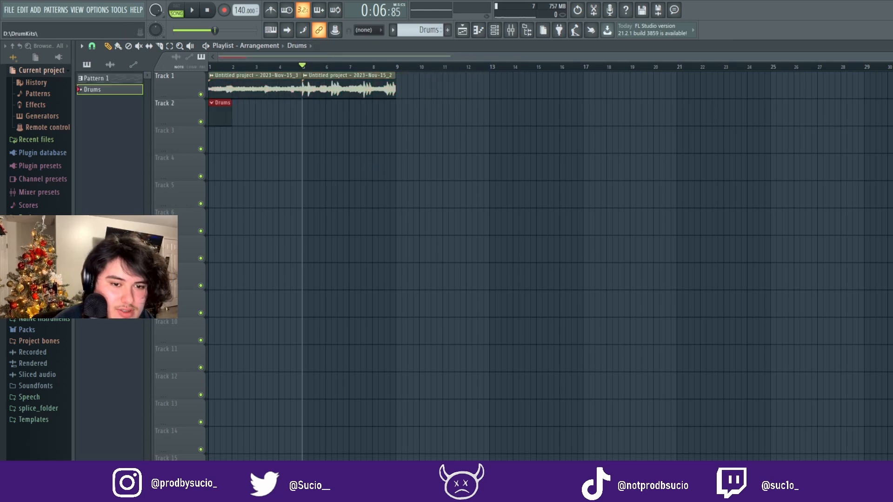
Step: With the DrumKits folder opened, select bars 5 to 8 for looping and move the Drums clip on Track 2 to bar 5
{"action": "left_click", "coordinate": [32, 252]}
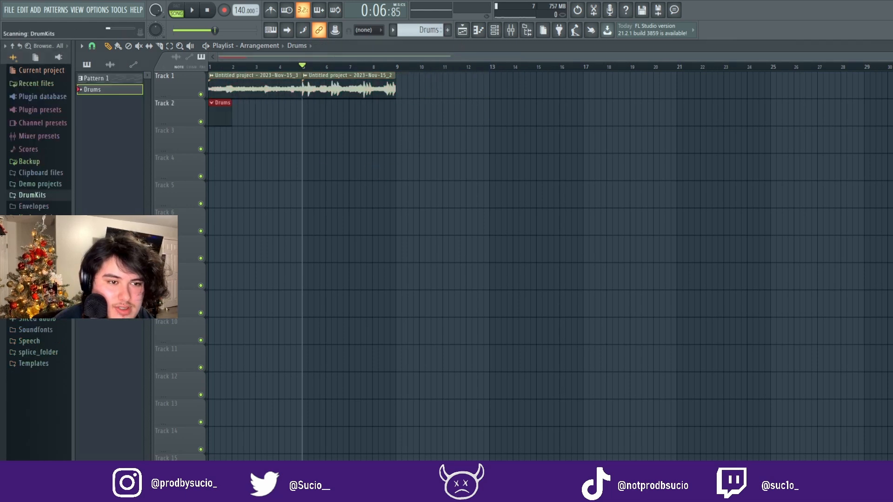
{"action": "double_click", "coordinate": [307, 65]}
{"action": "key", "text": "space"}
{"action": "key", "text": "space"}
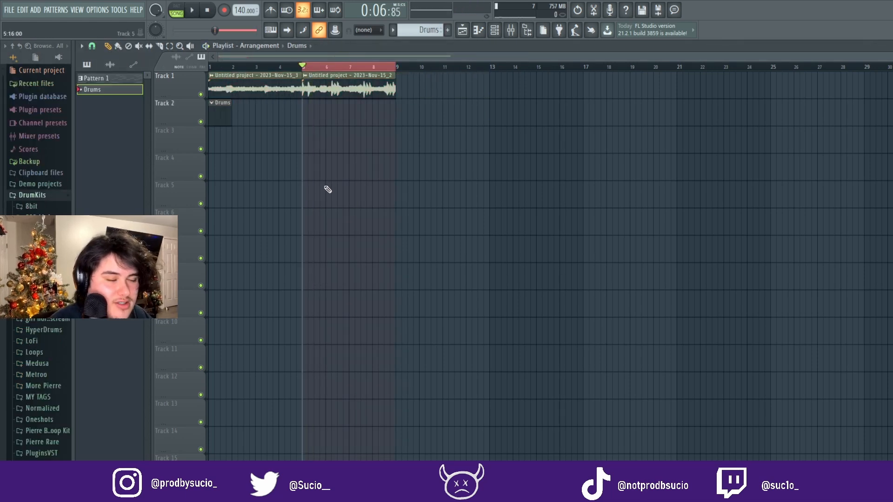
{"action": "key", "text": "space"}
{"action": "left_click_drag", "start_coordinate": [222, 116], "coordinate": [315, 110]}
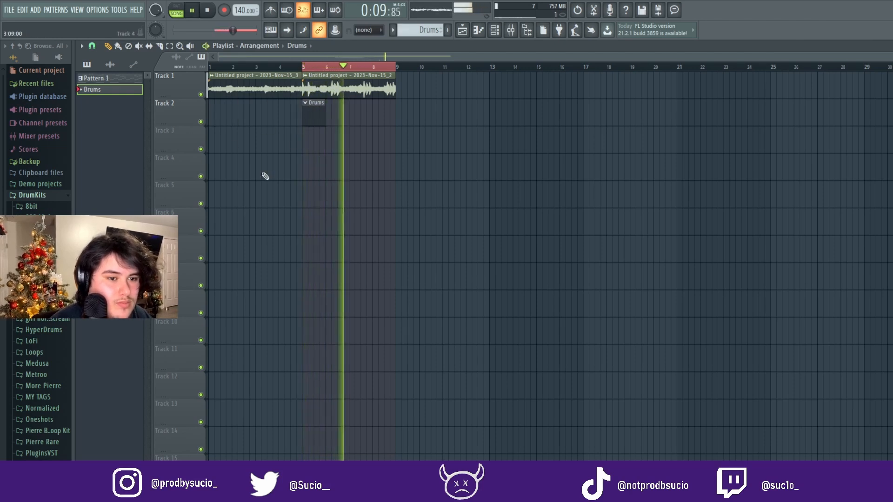
Step: Browse DrumKits for the BNYX drum kit and add its SIDESOUTH HAT and two snares to the channel rack
{"action": "scroll", "coordinate": [53, 348], "scroll_direction": "down", "scroll_amount": 4}
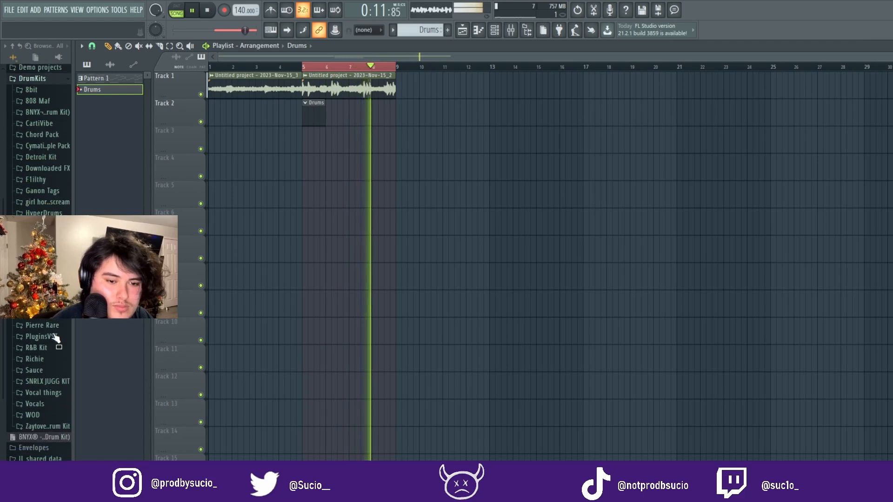
{"action": "left_click", "coordinate": [51, 286]}
{"action": "key", "text": "space"}
{"action": "left_click", "coordinate": [51, 285]}
{"action": "scroll", "coordinate": [52, 286], "scroll_direction": "up", "scroll_amount": 4}
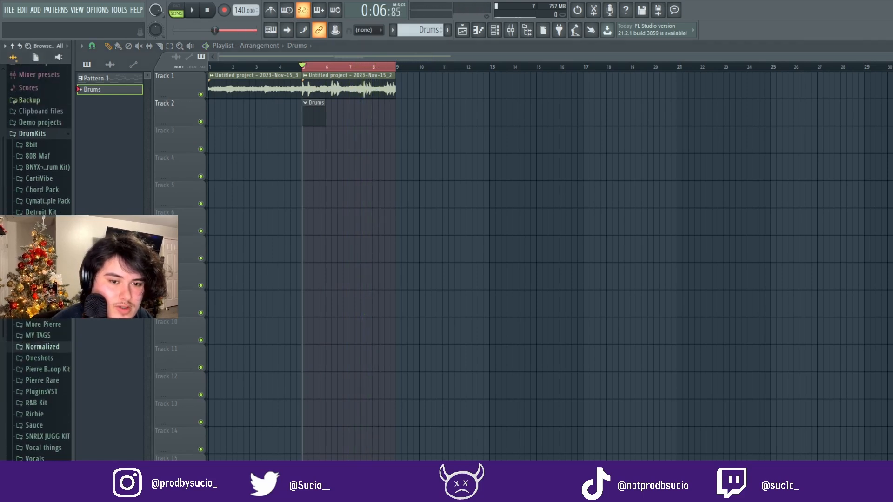
{"action": "left_click", "coordinate": [45, 229]}
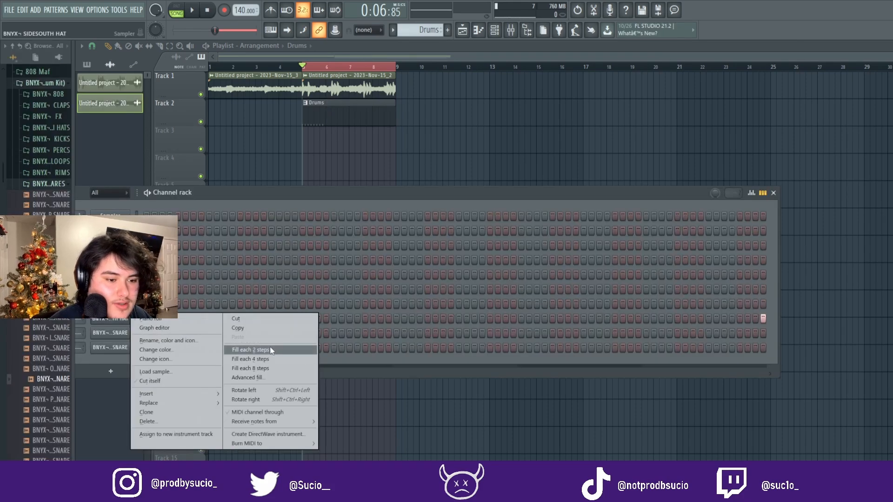
Step: Fill every second step of the BNYX SIDESOUTH HAT channel and play it with the melody
{"action": "left_click", "coordinate": [270, 350]}
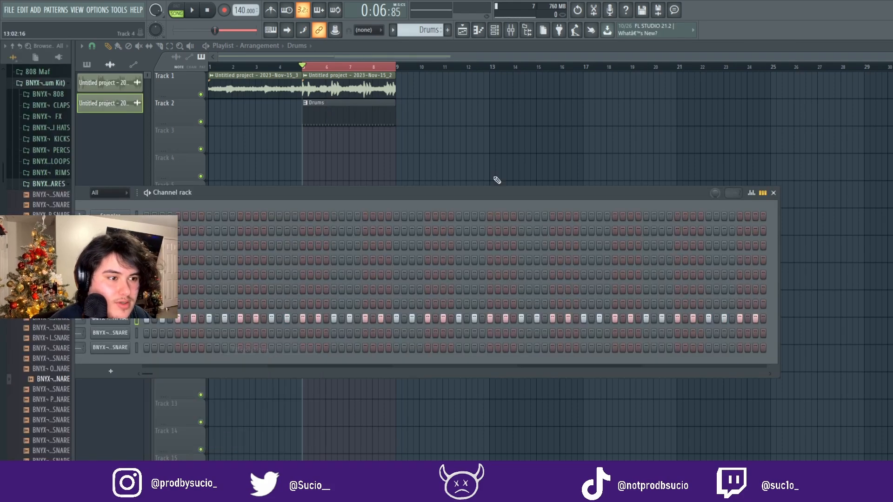
{"action": "key", "text": "F6"}
{"action": "key", "text": "space"}
{"action": "key", "text": "F6"}
{"action": "key", "text": "space"}
Step: Program the first BNYX snare channel with a hit every 16 steps starting at step 9 while the loop plays
{"action": "left_click_drag", "start_coordinate": [313, 190], "coordinate": [435, 167]}
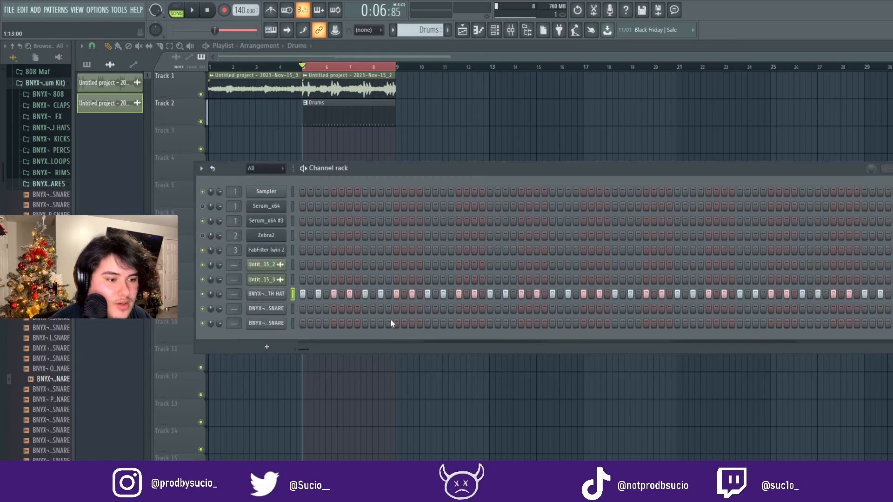
{"action": "key", "text": "space"}
{"action": "left_click", "coordinate": [490, 309]}
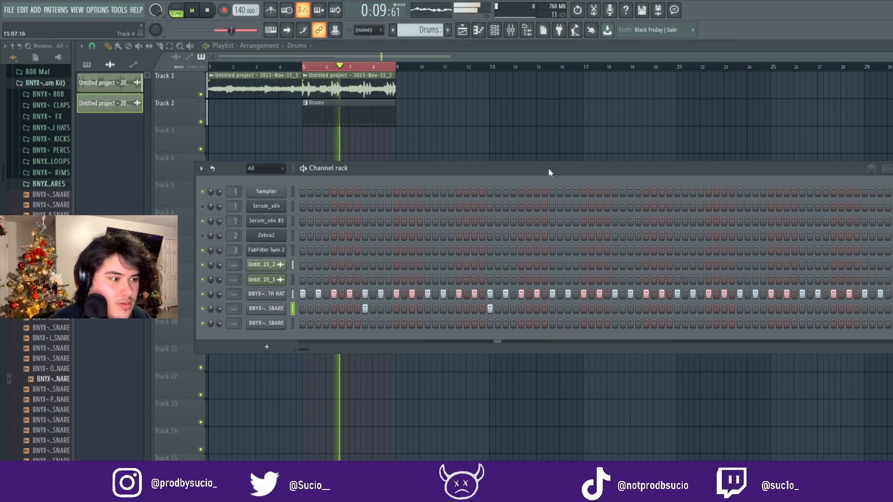
{"action": "left_click_drag", "start_coordinate": [548, 168], "coordinate": [463, 166]}
{"action": "left_click", "coordinate": [656, 308]}
{"action": "left_click", "coordinate": [781, 307]}
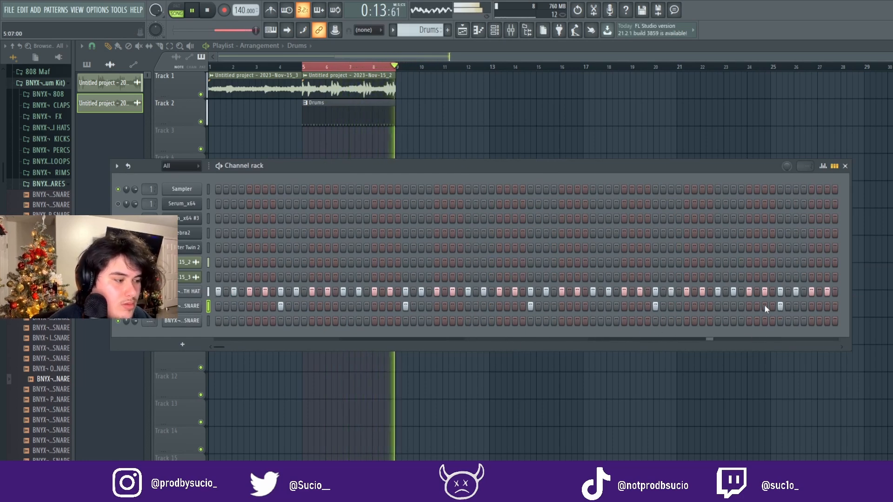
Step: In the BNYX SIDESOUTH HAT piano roll, clear the hats after the first three hits through the middle of bar 2
{"action": "left_click", "coordinate": [405, 296]}
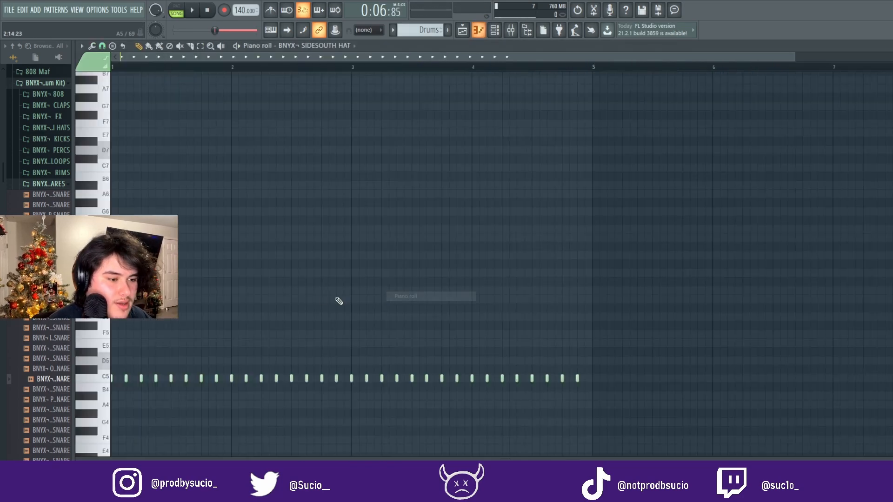
{"action": "scroll", "coordinate": [279, 289], "scroll_direction": "down", "scroll_amount": 3}
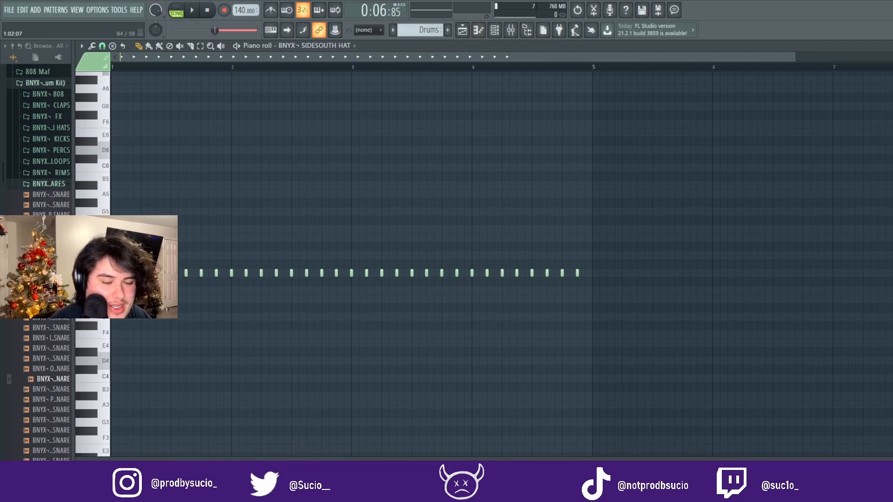
{"action": "scroll", "coordinate": [181, 288], "scroll_direction": "down", "scroll_amount": 2}
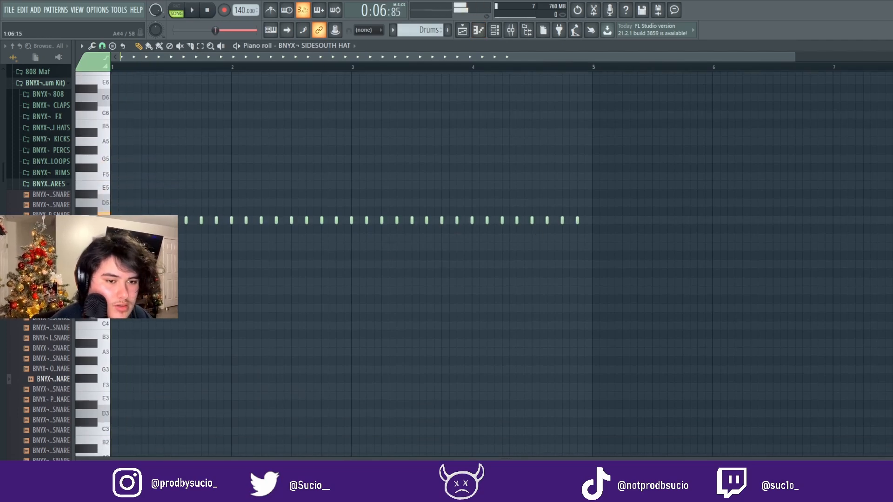
{"action": "left_click_drag", "start_coordinate": [156, 220], "coordinate": [281, 225]}
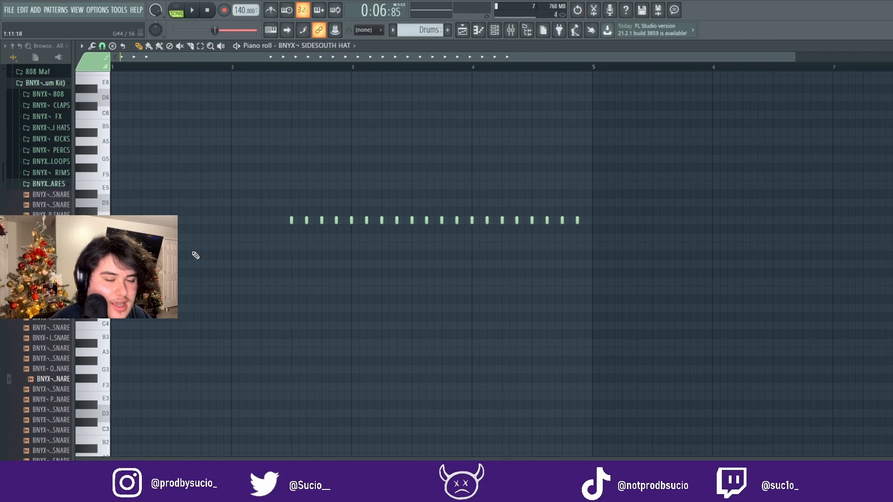
Step: Build a two-bar hat phrase with a four-hit roll and falling F4 and C4 notes in bar 2, and duplicate it over bars 3 and 4
{"action": "key", "text": "space"}
{"action": "mouse_move", "coordinate": [400, 221]}
{"action": "left_mouse_down"}
{"action": "mouse_move", "coordinate": [592, 238]}
{"action": "mouse_move", "coordinate": [590, 225]}
{"action": "left_mouse_up"}
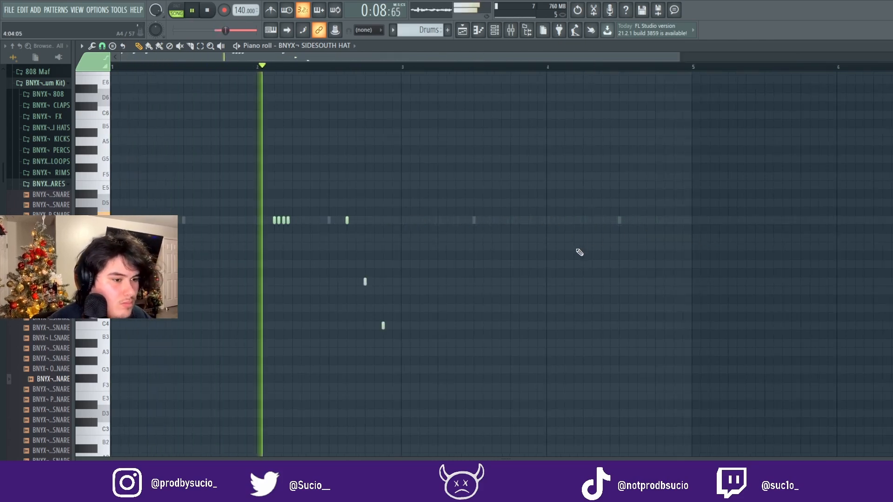
{"action": "key", "text": "ctrl+b"}
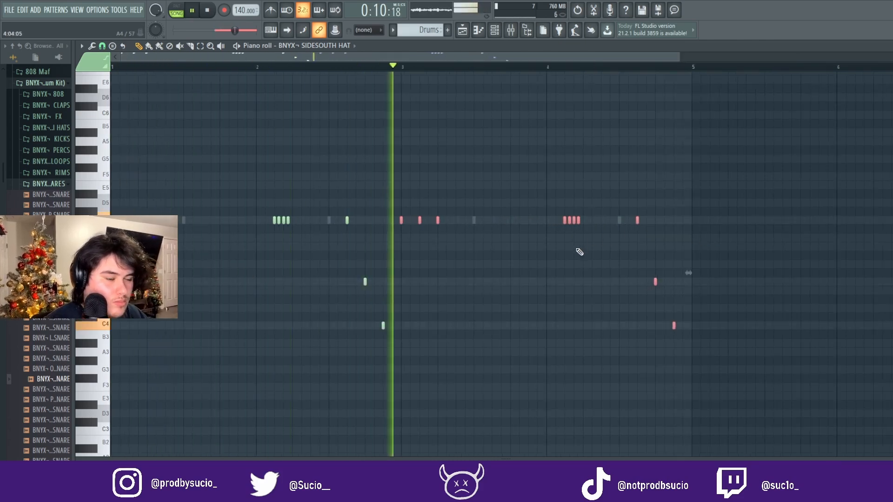
Step: Replace the copied hats in bar 4 with a five-hit C5 roll followed by A#4 and E4 notes, and play it
{"action": "left_click", "coordinate": [540, 328], "text": "ctrl"}
{"action": "scroll", "coordinate": [599, 326], "scroll_direction": "up", "scroll_amount": 1}
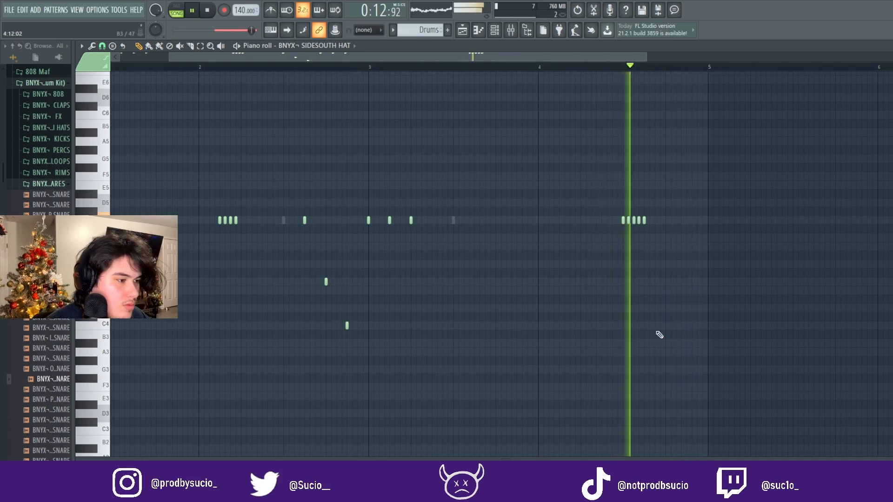
{"action": "key", "text": "space"}
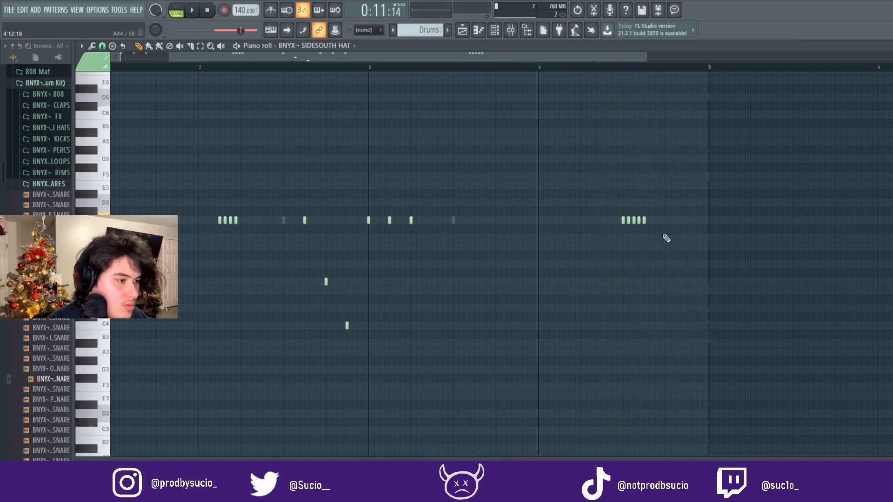
{"action": "left_click", "coordinate": [689, 292]}
{"action": "key", "text": "space"}
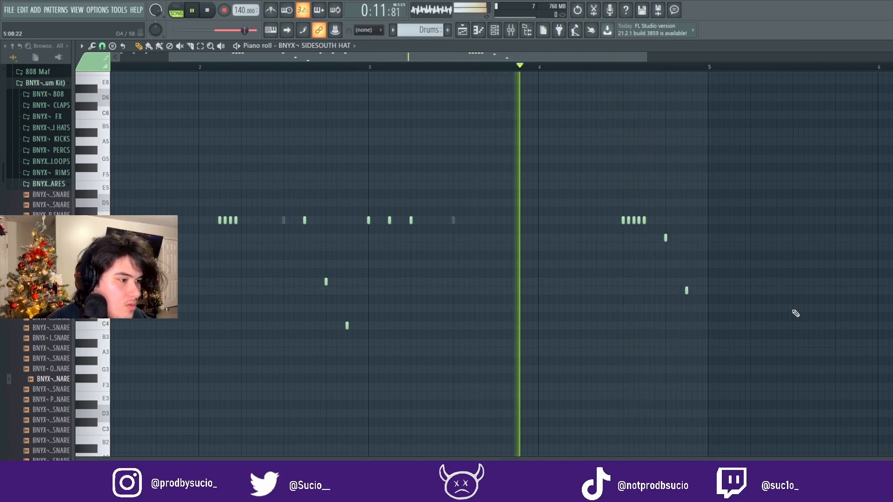
Step: Add the BNYX 360 SPINZ 808 sample from the kit's 808 folder to the end of the channel rack
{"action": "scroll", "coordinate": [760, 303], "scroll_direction": "down", "scroll_amount": 3}
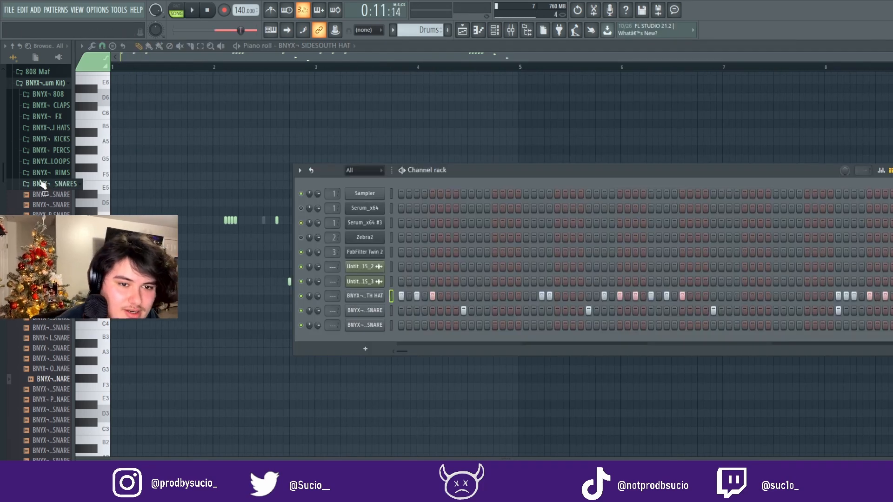
{"action": "left_click", "coordinate": [41, 183]}
{"action": "left_click", "coordinate": [42, 95]}
{"action": "left_click", "coordinate": [46, 105]}
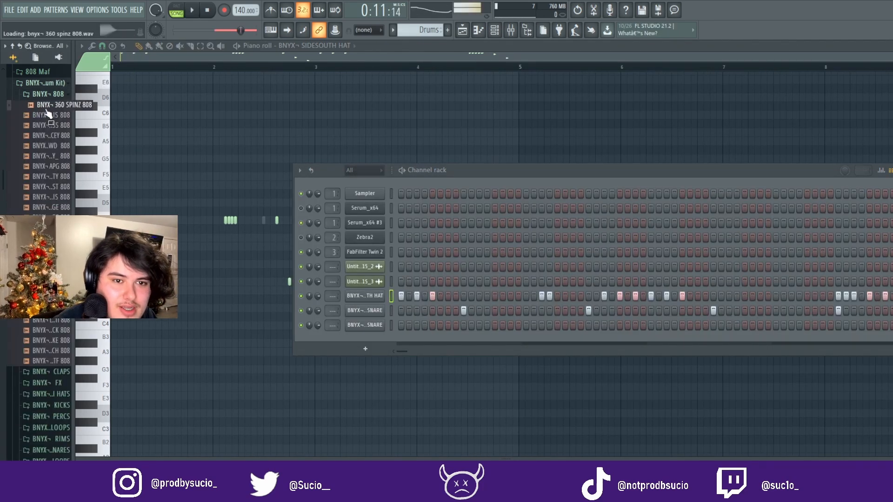
{"action": "left_click_drag", "start_coordinate": [358, 332], "coordinate": [360, 339]}
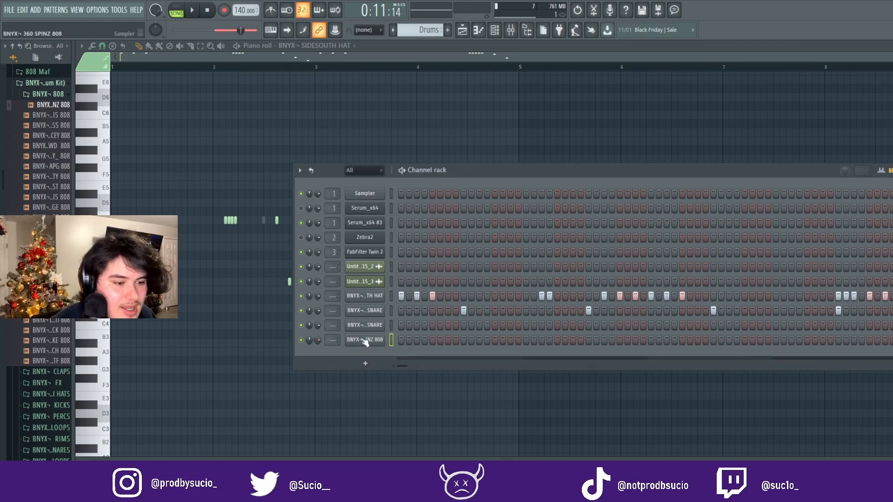
Step: Open the 360 SPINZ 808 sample in Edison to examine its waveform, and return to the playlist
{"action": "left_click", "coordinate": [365, 340]}
{"action": "right_click", "coordinate": [279, 303]}
{"action": "left_click", "coordinate": [296, 326]}
{"action": "right_click", "coordinate": [601, 232]}
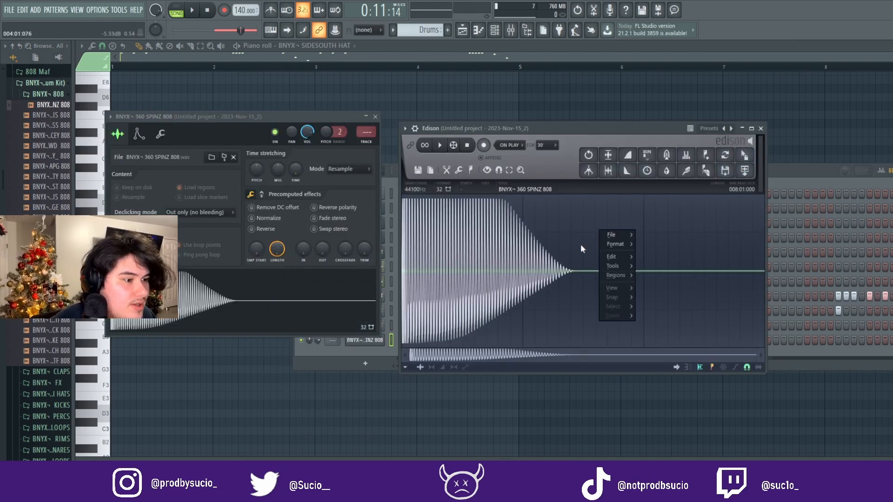
{"action": "left_click", "coordinate": [577, 267]}
{"action": "key", "text": "F5"}
Step: Copy Pattern 1's Sampler notes into the Sampler channel of the Drums pattern as a guide for the 808
{"action": "left_click", "coordinate": [95, 68]}
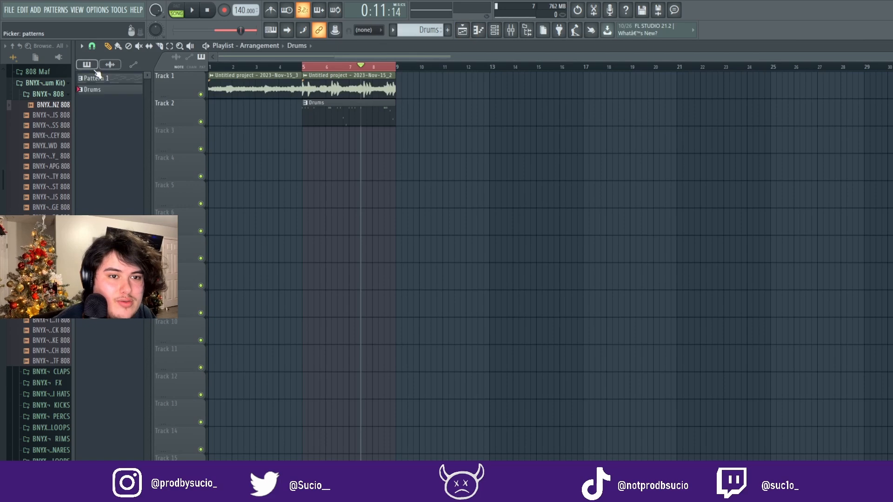
{"action": "left_click", "coordinate": [104, 80]}
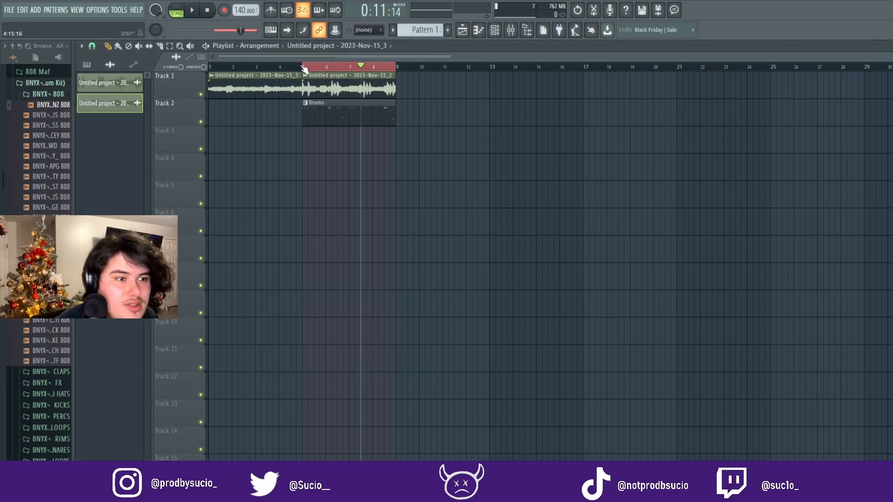
{"action": "left_click", "coordinate": [316, 121]}
{"action": "left_click", "coordinate": [495, 31]}
{"action": "right_click", "coordinate": [370, 195]}
{"action": "left_click", "coordinate": [395, 195]}
{"action": "left_click", "coordinate": [636, 354]}
Step: Transpose the Sampler guide notes down by semitones and up an octave so they sit on E4 and F4
{"action": "key", "text": "shift+Down"}
{"action": "key", "text": "shift+Down"}
{"action": "key", "text": "shift+Down"}
{"action": "key", "text": "shift+Down"}
{"action": "key", "text": "shift+Down"}
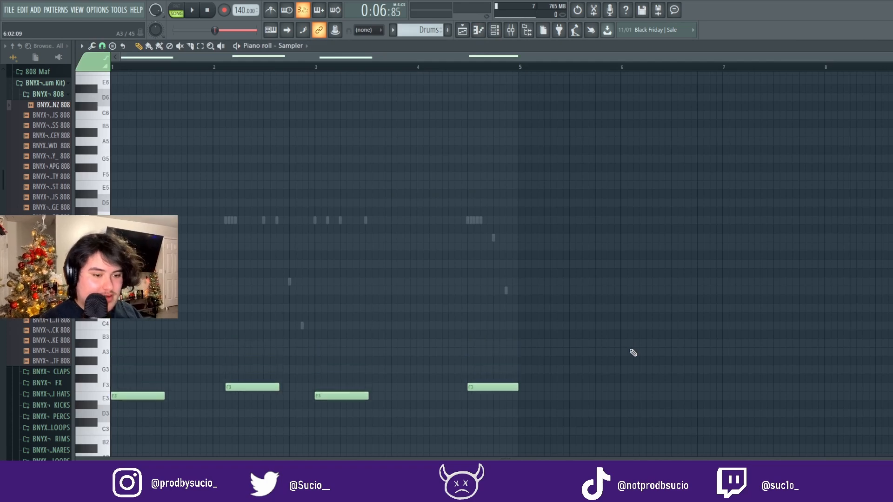
{"action": "key", "text": "ctrl+Up"}
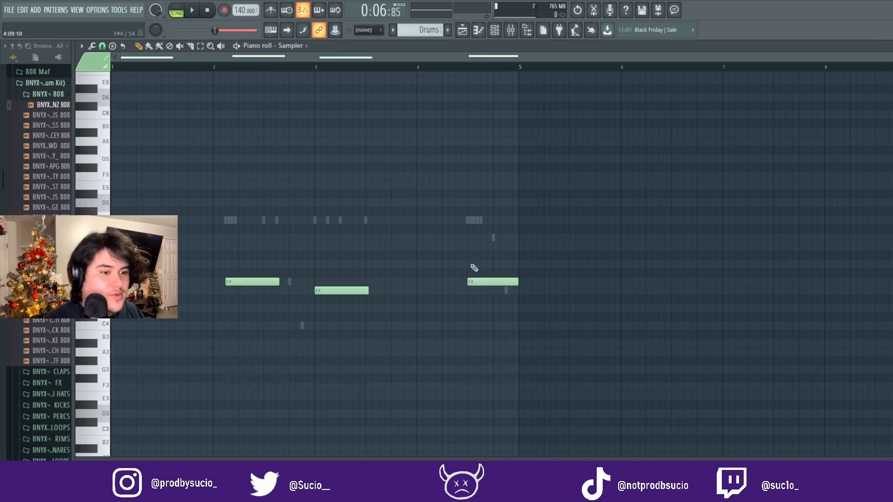
Step: Place an E5 note at the start of bar 1 for the 360 SPINZ 808 and play it with the loop
{"action": "left_click", "coordinate": [497, 32]}
{"action": "right_click", "coordinate": [369, 339]}
{"action": "left_click", "coordinate": [393, 341]}
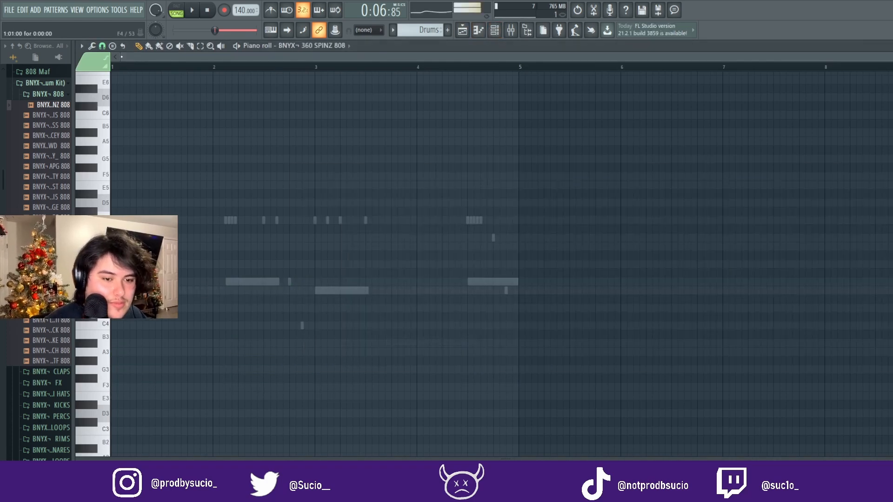
{"action": "key", "text": "space"}
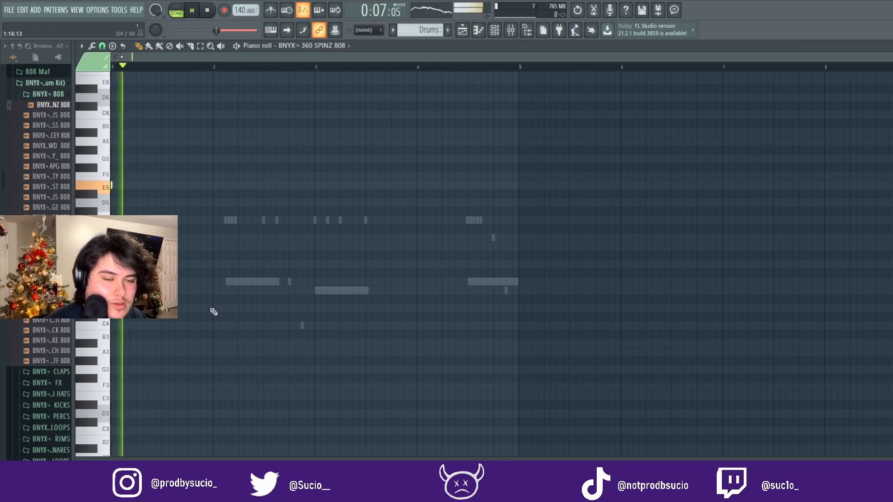
{"action": "key", "text": "space"}
Step: Route the second melody clip to mixer Insert 1 and add Fruity parametric EQ 2 in its first effect slot
{"action": "left_click", "coordinate": [463, 30]}
{"action": "double_click", "coordinate": [375, 91]}
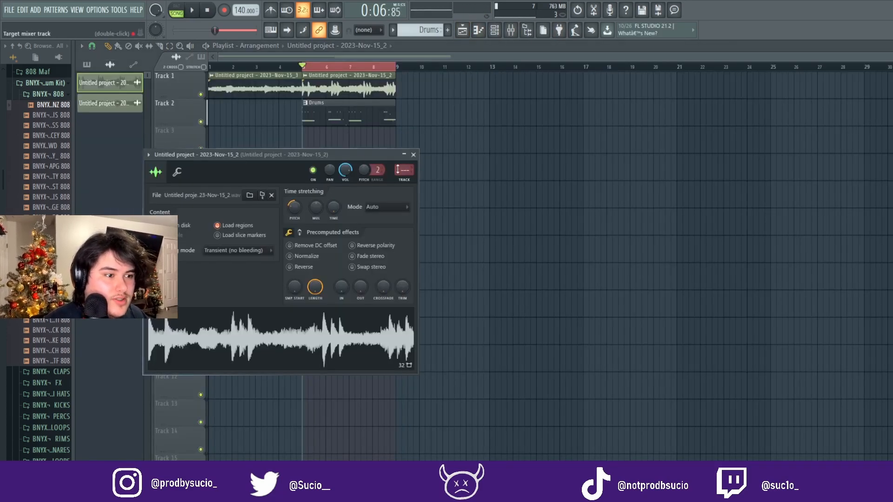
{"action": "left_click", "coordinate": [415, 155]}
{"action": "left_click", "coordinate": [511, 30]}
{"action": "left_click", "coordinate": [707, 134]}
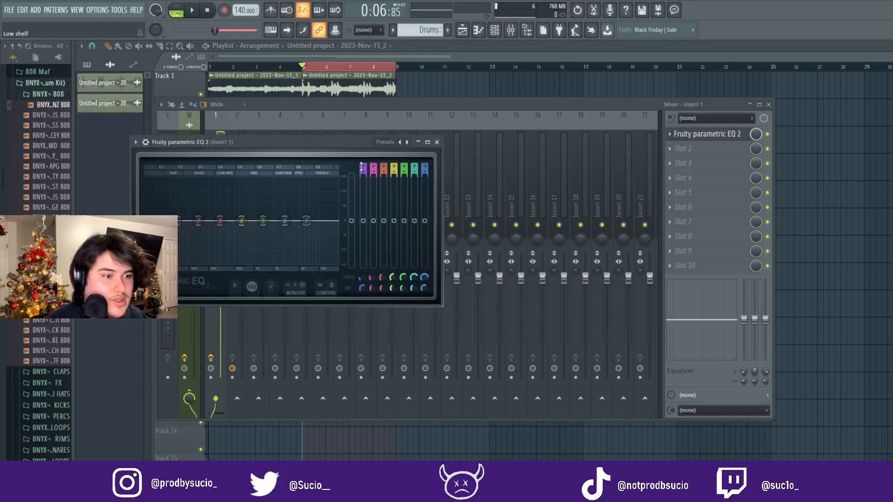
{"action": "key", "text": "F7"}
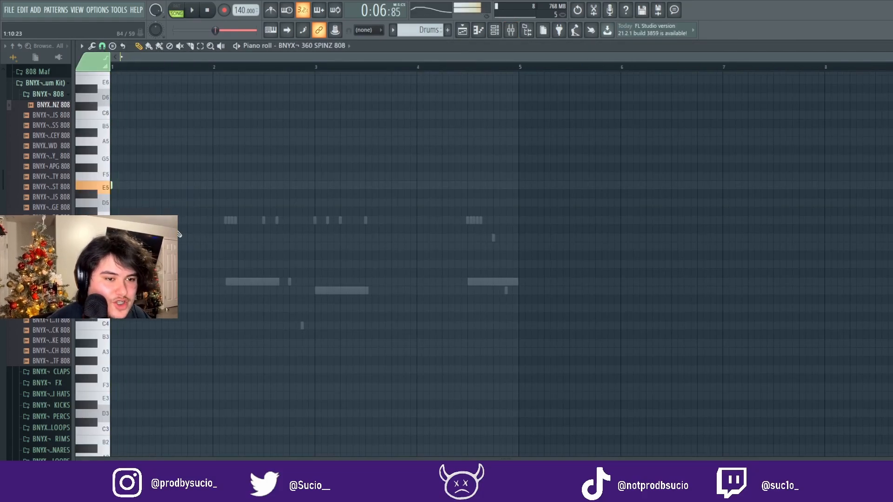
Step: During playback, add two short F6 notes and a following F5 note to the 808 line in bar 2
{"action": "key", "text": "space"}
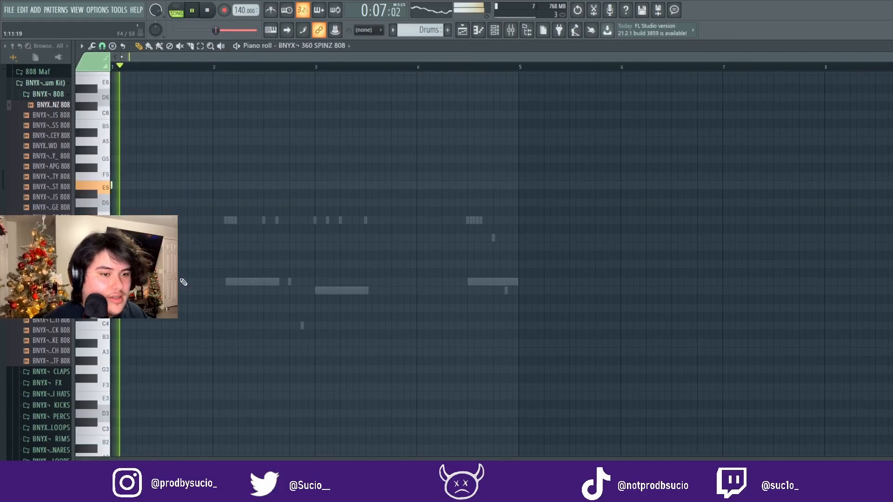
{"action": "scroll", "coordinate": [186, 258], "scroll_direction": "up", "scroll_amount": 1}
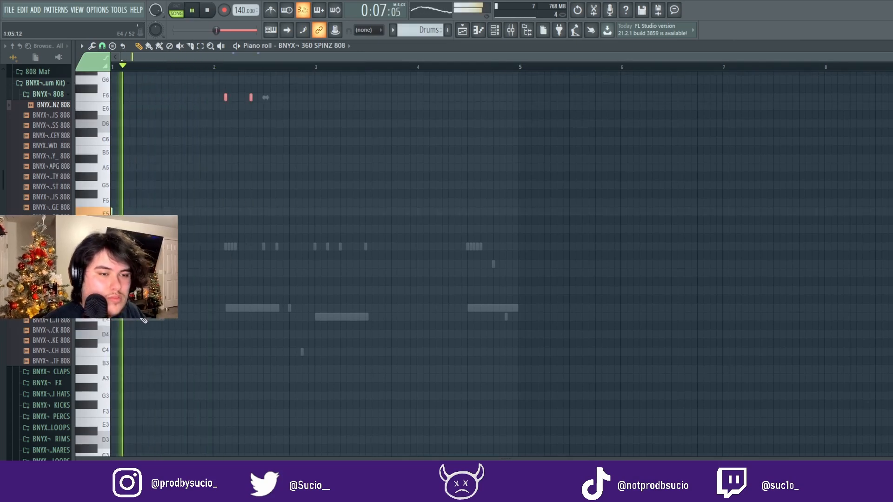
{"action": "left_click", "coordinate": [269, 220]}
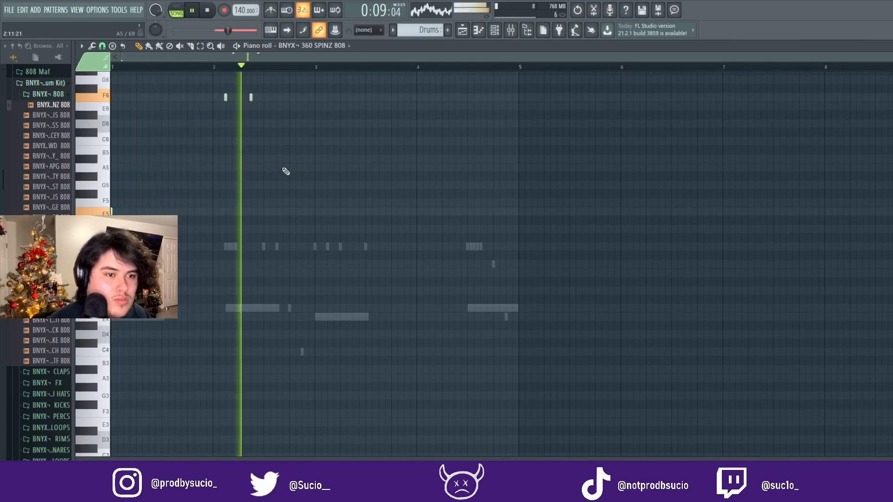
Step: Duplicate the first two bars of the 808 line into bars 3 and 4 and play the result
{"action": "left_click_drag", "start_coordinate": [315, 67], "coordinate": [112, 70]}
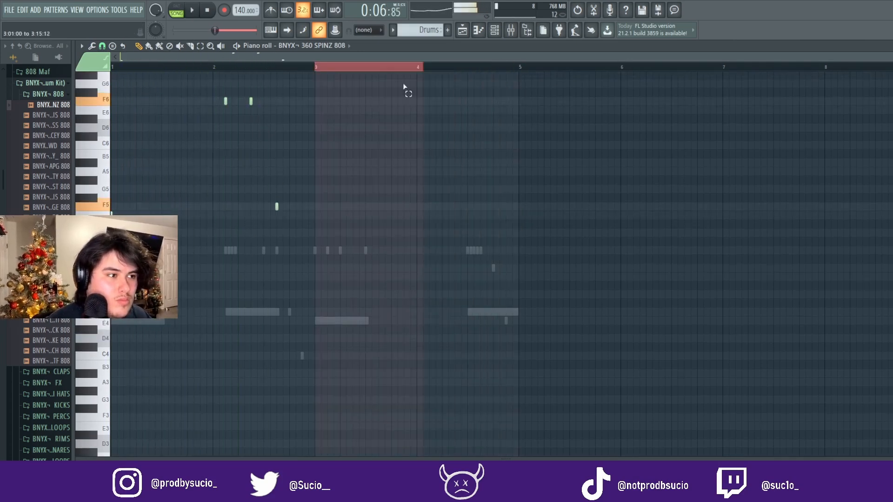
{"action": "key", "text": "ctrl+b"}
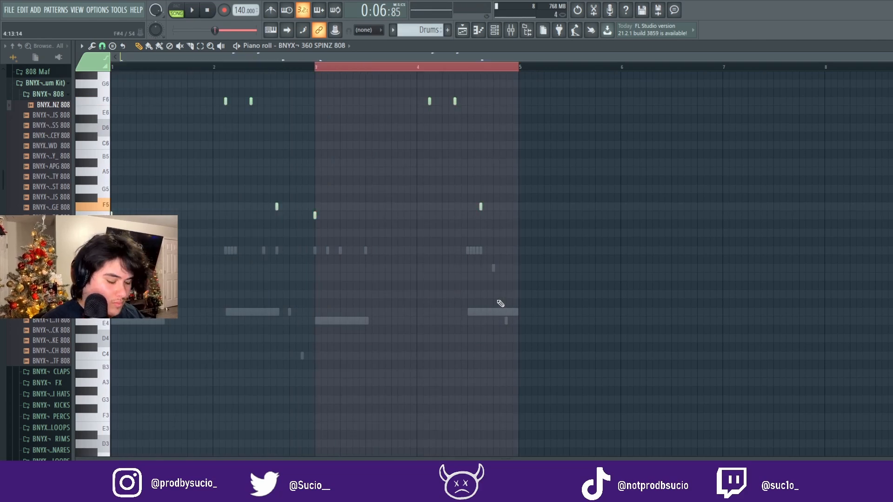
{"action": "key", "text": "ctrl+d"}
{"action": "key", "text": "space"}
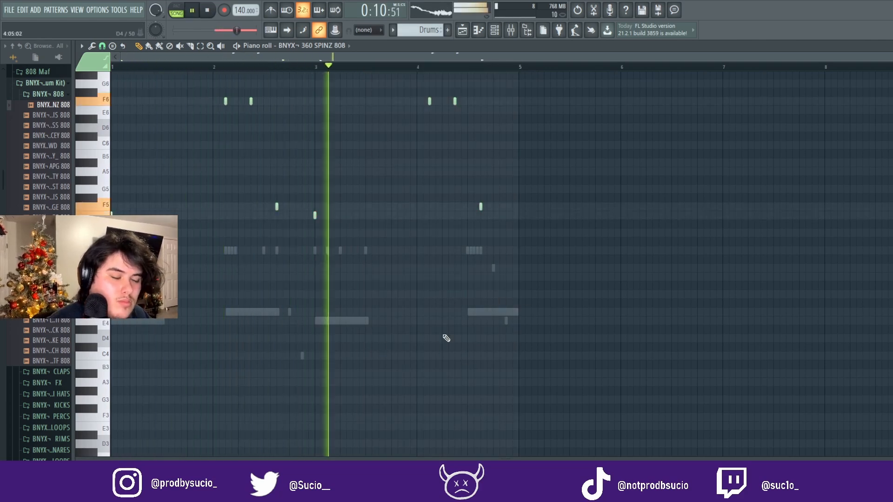
{"action": "key", "text": "space"}
Step: Play the current arrangement in the playlist to check the melody with the drums
{"action": "key", "text": "F5"}
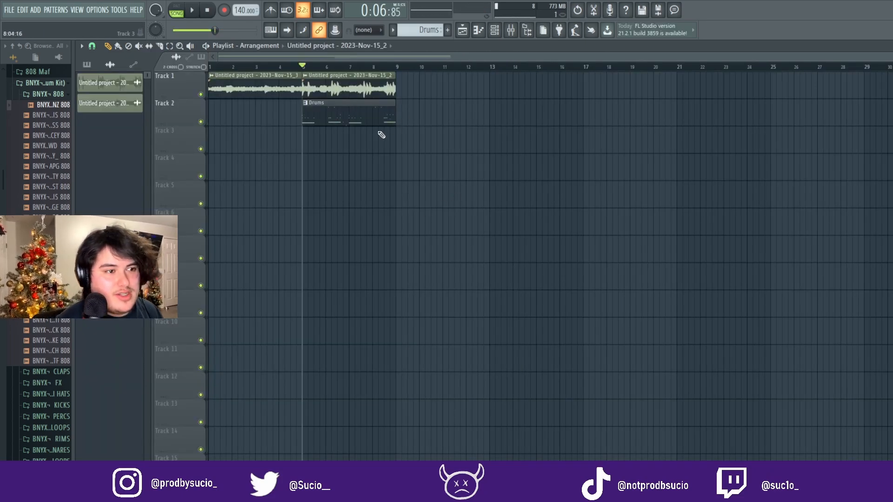
{"action": "scroll", "coordinate": [368, 118], "scroll_direction": "up", "scroll_amount": 2}
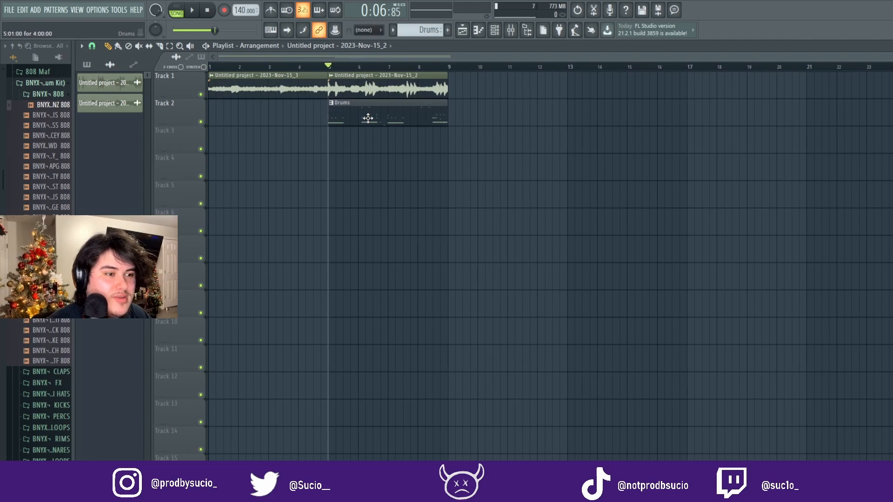
{"action": "key", "text": "space"}
{"action": "key", "text": "space"}
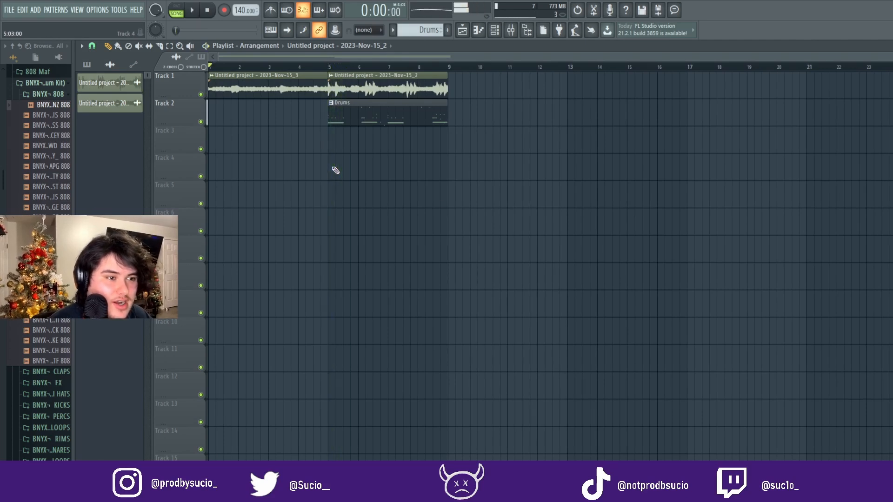
{"action": "left_click", "coordinate": [332, 68]}
Step: Copy the first melody clip to bar 9 on Track 1 and select bars 9 to 12 for looping
{"action": "left_click_drag", "start_coordinate": [257, 91], "coordinate": [495, 119]}
{"action": "left_click", "coordinate": [450, 68]}
{"action": "left_click_drag", "start_coordinate": [450, 69], "coordinate": [557, 134]}
Step: Copy the Drums clip to bar 9 on Track 2, make the copy a unique pattern and play it
{"action": "left_click_drag", "start_coordinate": [374, 116], "coordinate": [496, 136]}
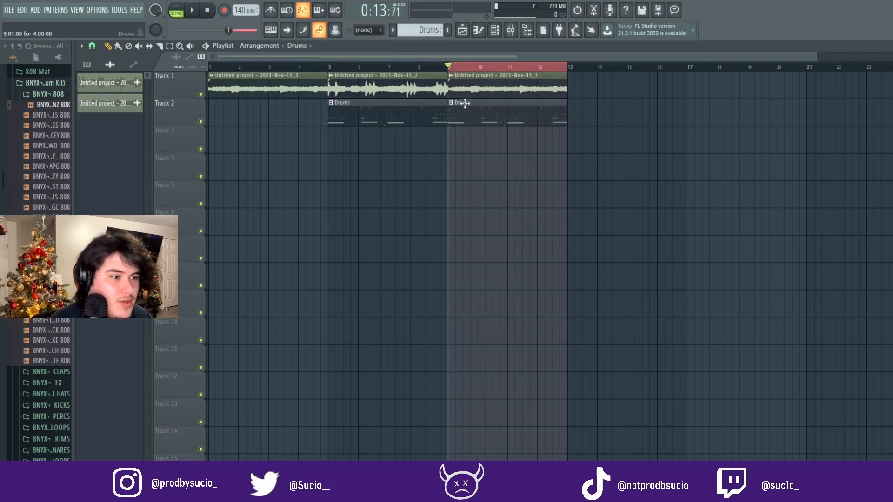
{"action": "key", "text": "space"}
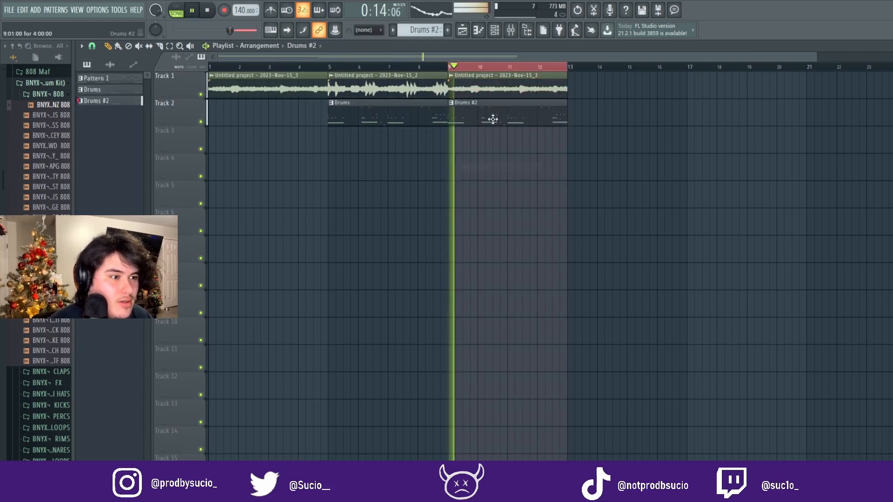
{"action": "key", "text": "space"}
Step: Fill every second step of the BNYX SIDESOUTH HAT channel in the Drums #2 pattern
{"action": "left_click", "coordinate": [494, 31]}
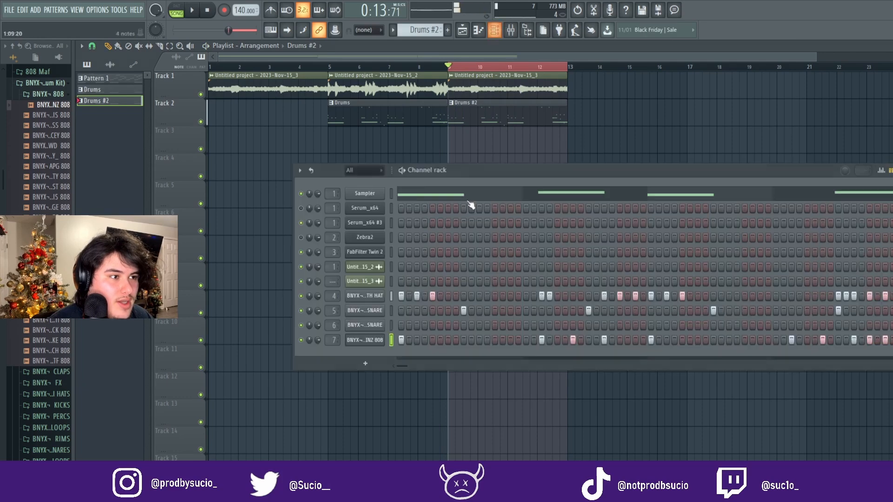
{"action": "right_click", "coordinate": [365, 295]}
{"action": "left_click", "coordinate": [501, 334]}
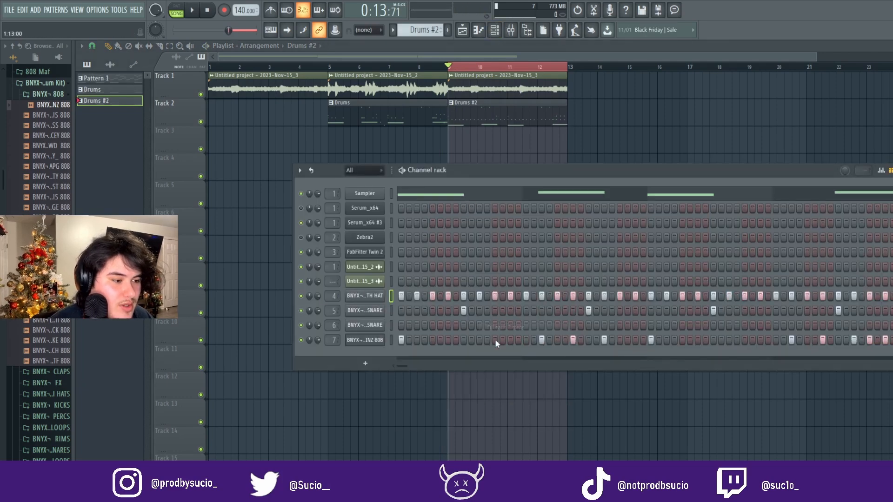
Step: View the BNYX 360 SPINZ 808 notes of Drums #2 in the piano roll and play bars 9 to 12 of the playlist
{"action": "left_click", "coordinate": [375, 343]}
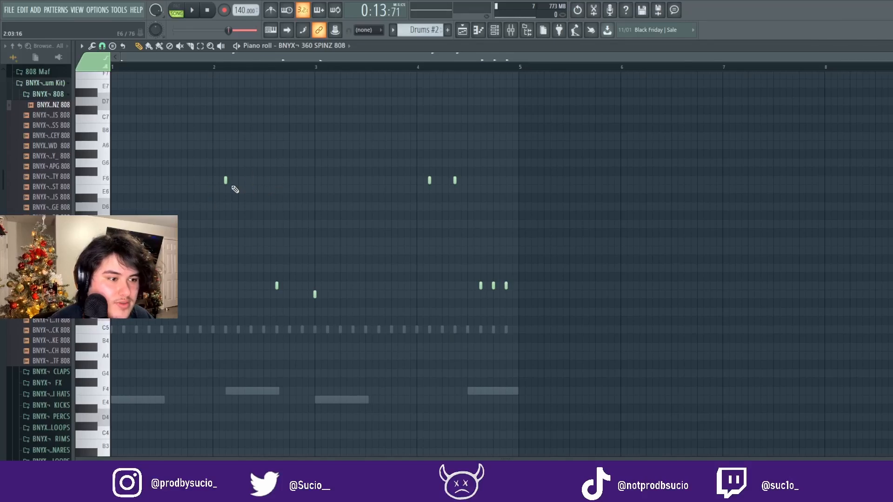
{"action": "key", "text": "F5"}
{"action": "key", "text": "space"}
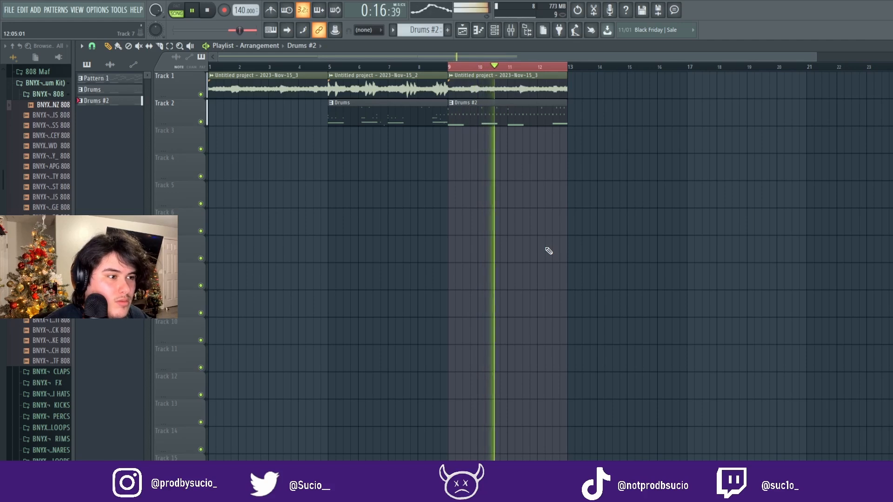
Step: Duplicate the melody and Drums #2 clips from bars 9 to 12 to bar 13 and play the arrangement
{"action": "key", "text": "ctrl+b"}
{"action": "key", "text": "space"}
{"action": "key", "text": "space"}
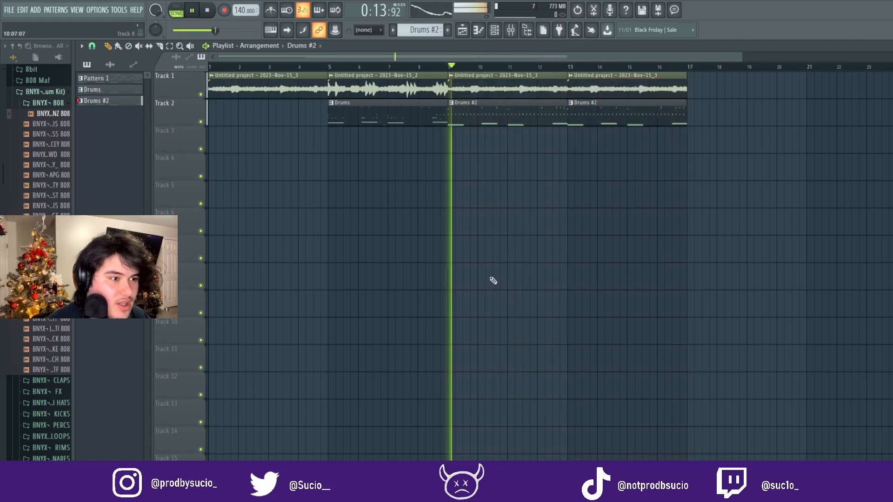
{"action": "key", "text": "space"}
Step: Copy the second melody clip and the Drums clip from bar 5 to bars 17 and 21 on Tracks 1 and 2
{"action": "scroll", "coordinate": [493, 281], "scroll_direction": "down", "scroll_amount": 1}
{"action": "left_click_drag", "start_coordinate": [401, 197], "coordinate": [329, 95]}
{"action": "left_click_drag", "start_coordinate": [328, 171], "coordinate": [636, 107]}
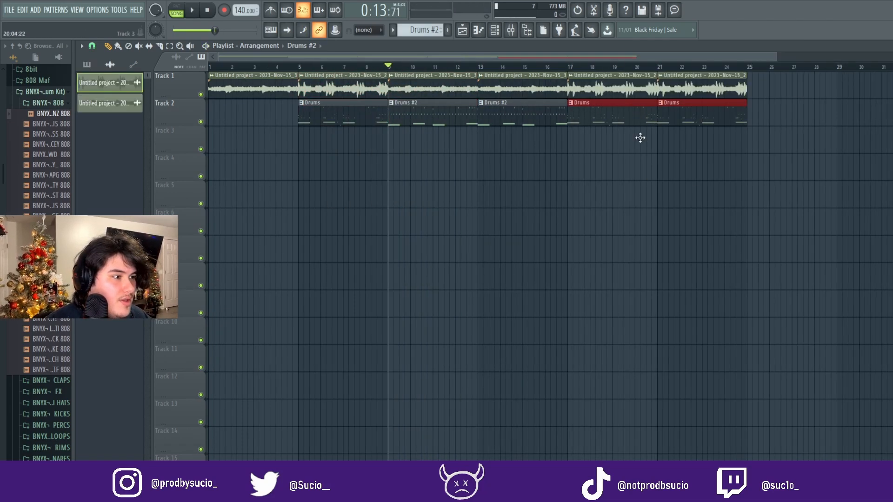
{"action": "mouse_move", "coordinate": [624, 117]}
{"action": "left_mouse_down"}
{"action": "mouse_move", "coordinate": [628, 142]}
{"action": "mouse_move", "coordinate": [623, 115]}
{"action": "left_mouse_up"}
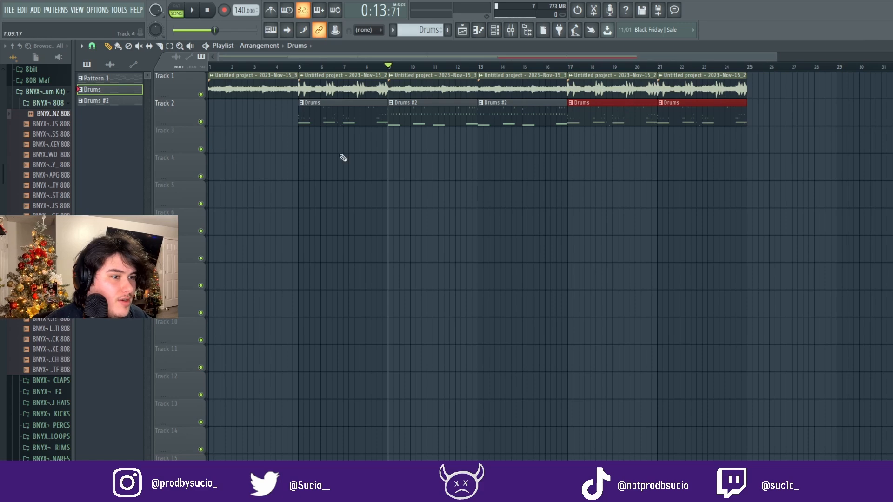
Step: Split the Drums and Drums #2 patterns by channel into separate hat, snare, 808 and Sampler patterns
{"action": "key", "text": "space"}
{"action": "right_click", "coordinate": [123, 90]}
{"action": "key", "text": "space"}
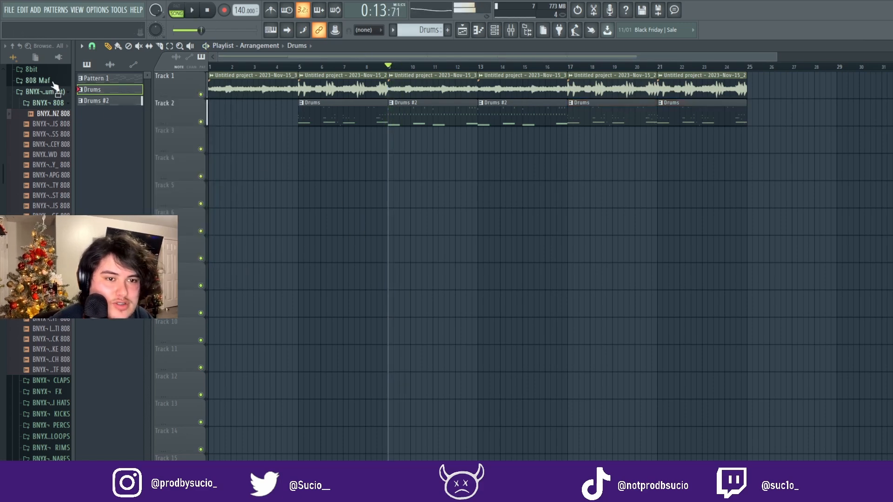
{"action": "right_click", "coordinate": [111, 89]}
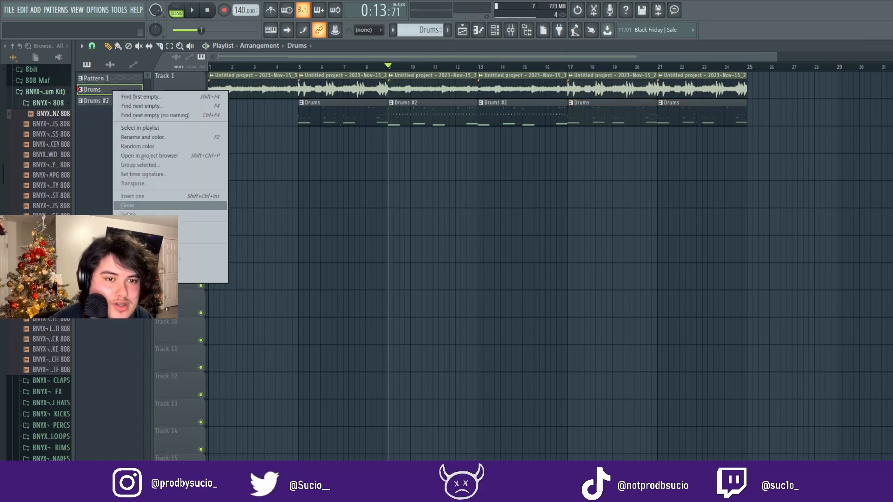
{"action": "left_click", "coordinate": [116, 148]}
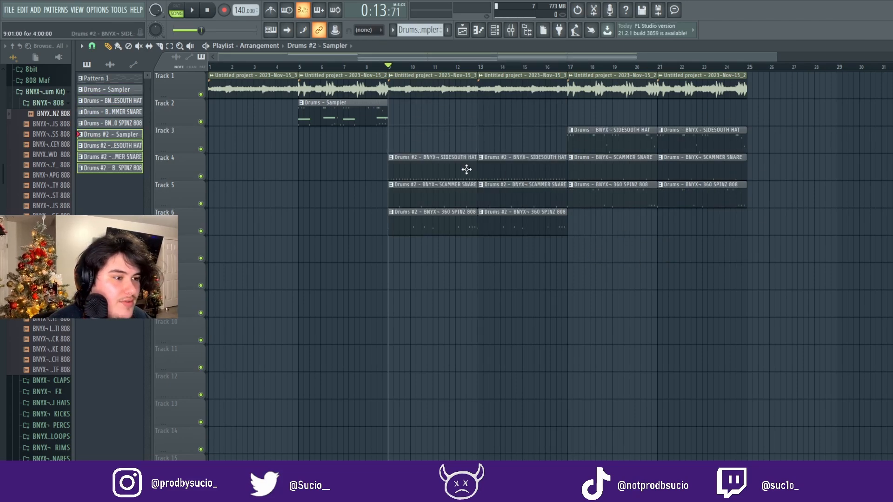
Step: Copy the melody and split Drums #2 clips from bars 9 to 16 to bar 25 and play the copies
{"action": "key", "text": "space"}
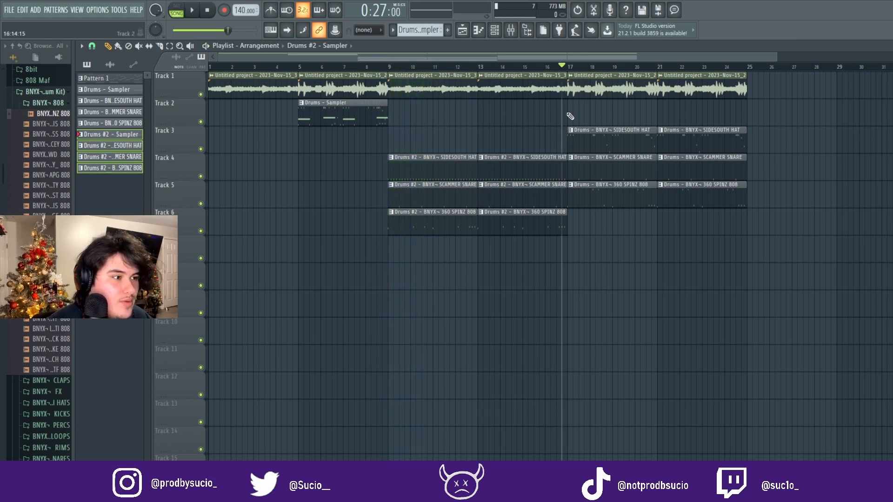
{"action": "key", "text": "space"}
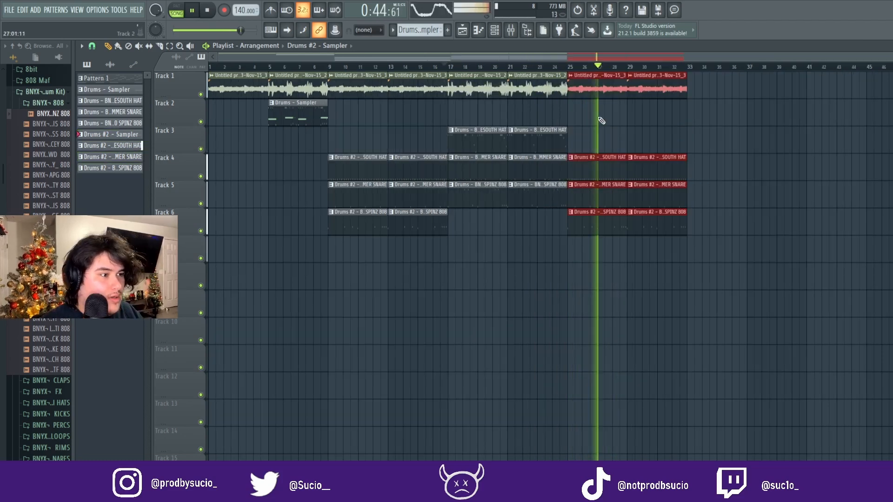
{"action": "key", "text": "space"}
Step: Move the Drums #2 hat, snare and 808 clips at bars 9 to 16 and 25 to 32 up onto Tracks 3 to 5
{"action": "left_click_drag", "start_coordinate": [425, 225], "coordinate": [304, 142]}
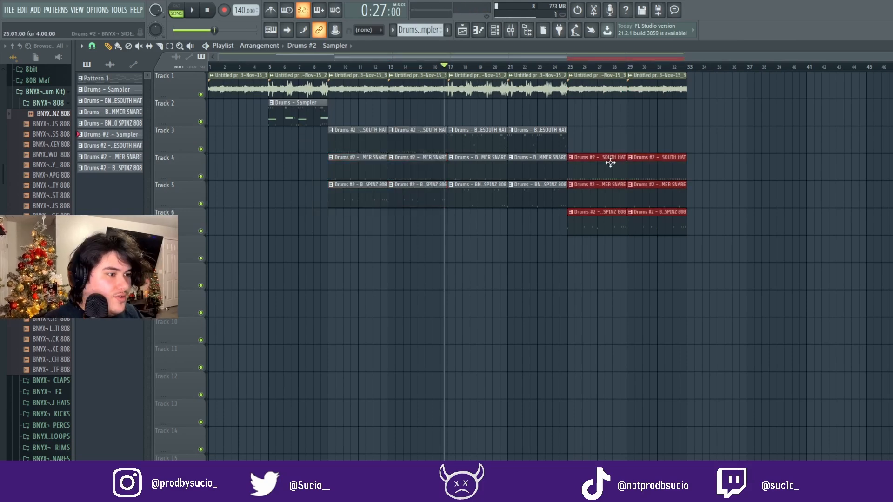
{"action": "key", "text": "shift+Up"}
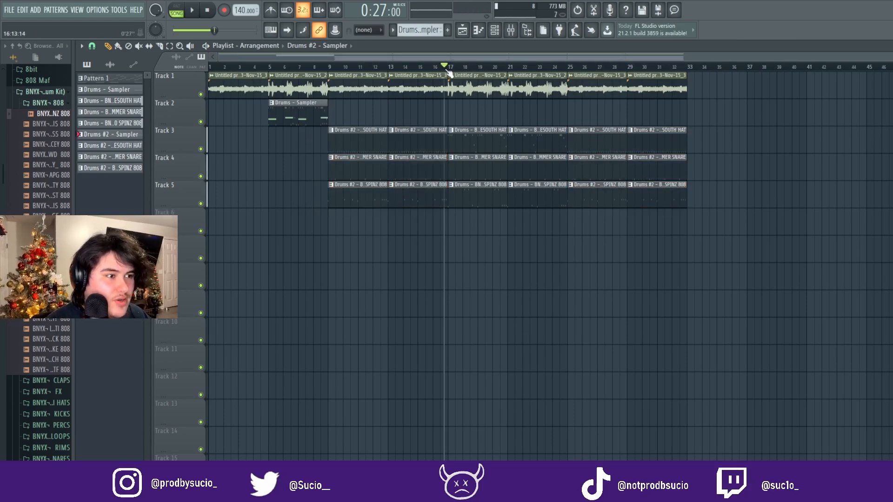
{"action": "key", "text": "space"}
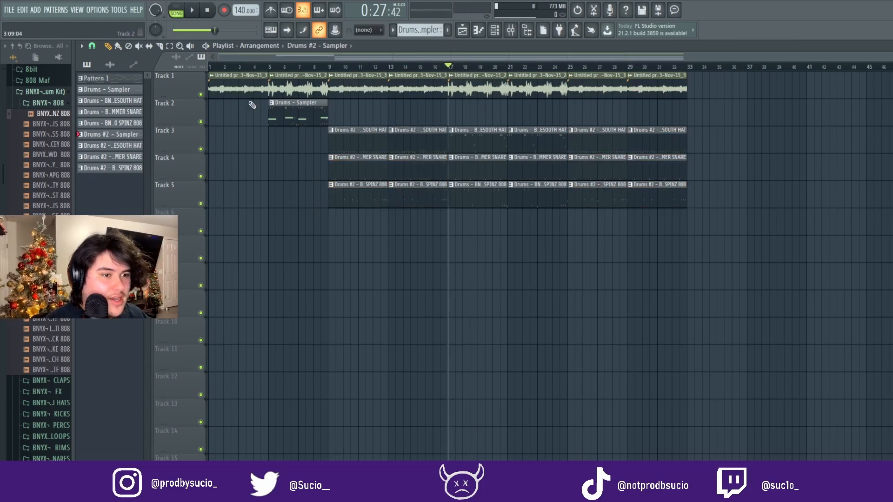
Step: Replace the Drums Sampler clip at bar 5 with copies of the Drums hat, snare and 808 clips on Tracks 3 to 5
{"action": "right_click", "coordinate": [297, 113]}
{"action": "left_click_drag", "start_coordinate": [451, 300], "coordinate": [490, 136]}
{"action": "left_click_drag", "start_coordinate": [490, 134], "coordinate": [311, 128]}
{"action": "left_click", "coordinate": [401, 293]}
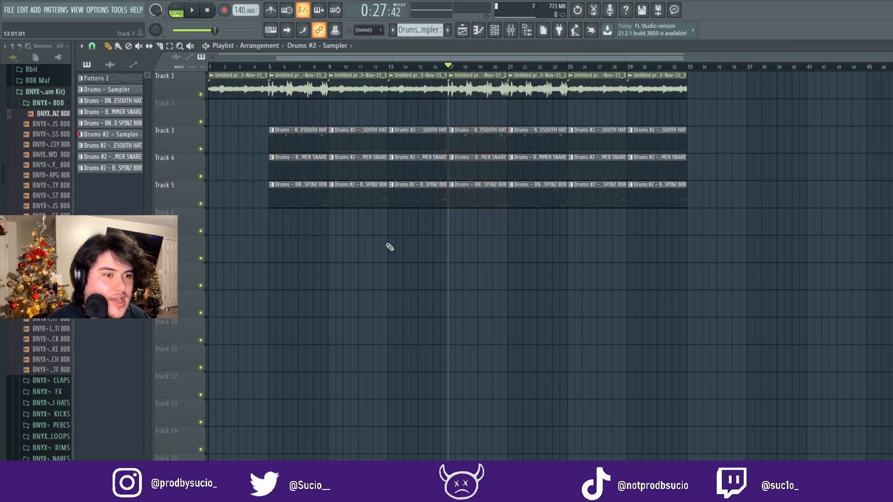
{"action": "key", "text": "space"}
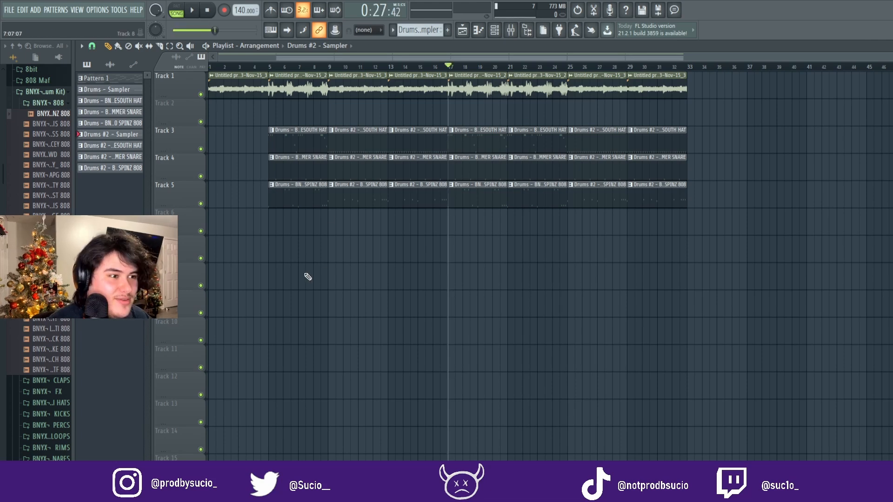
{"action": "key", "text": "space"}
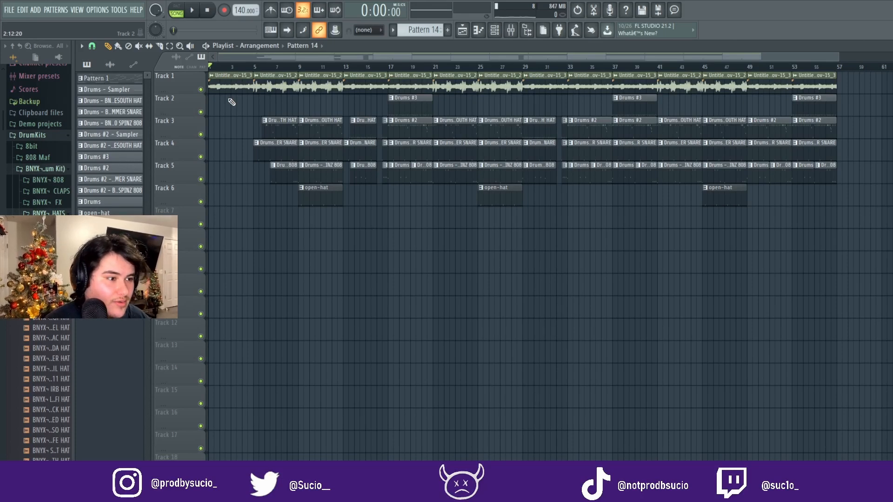
Step: Play the finished arrangement from bar 29 to check the drum break before bar 33
{"action": "scroll", "coordinate": [530, 166], "scroll_direction": "up", "scroll_amount": 4}
{"action": "left_click", "coordinate": [365, 67]}
{"action": "key", "text": "space"}
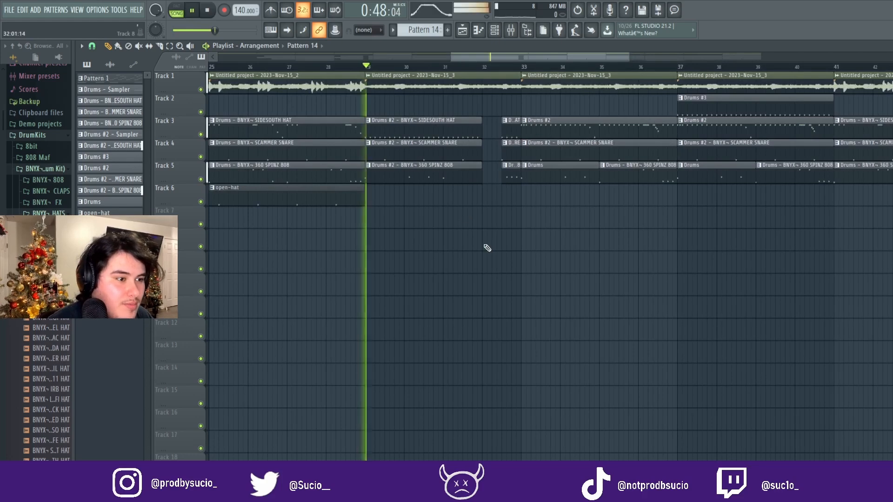
{"action": "key", "text": "space"}
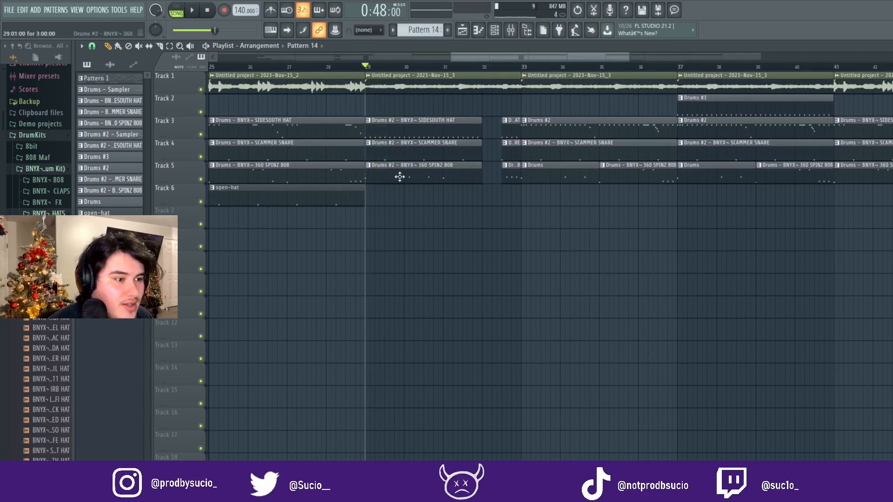
{"action": "key", "text": "space"}
{"action": "key", "text": "space"}
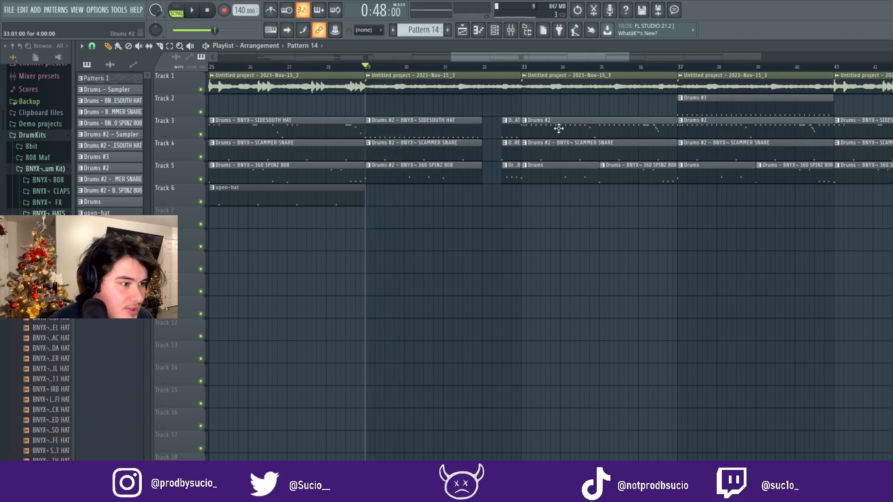
Step: Play the arrangement from bar 33 to check the Drums #2 hats with the snare and 808 clips
{"action": "left_click", "coordinate": [522, 66]}
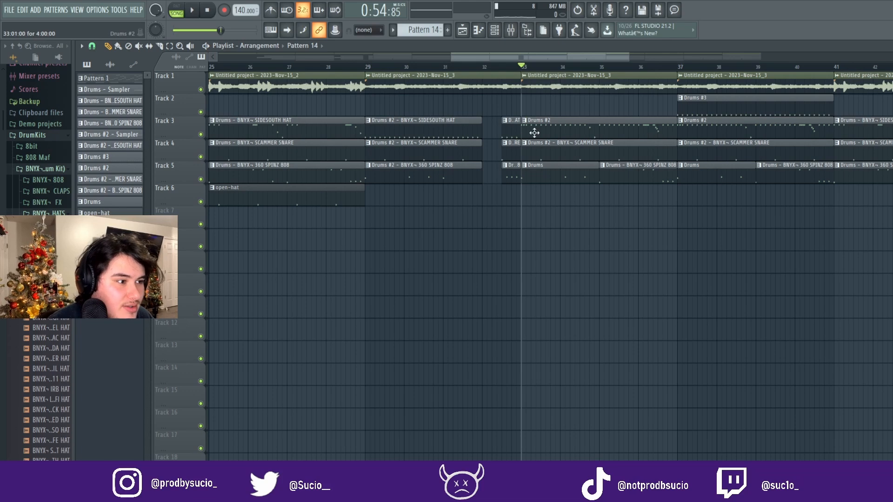
{"action": "key", "text": "space"}
{"action": "key", "text": "space"}
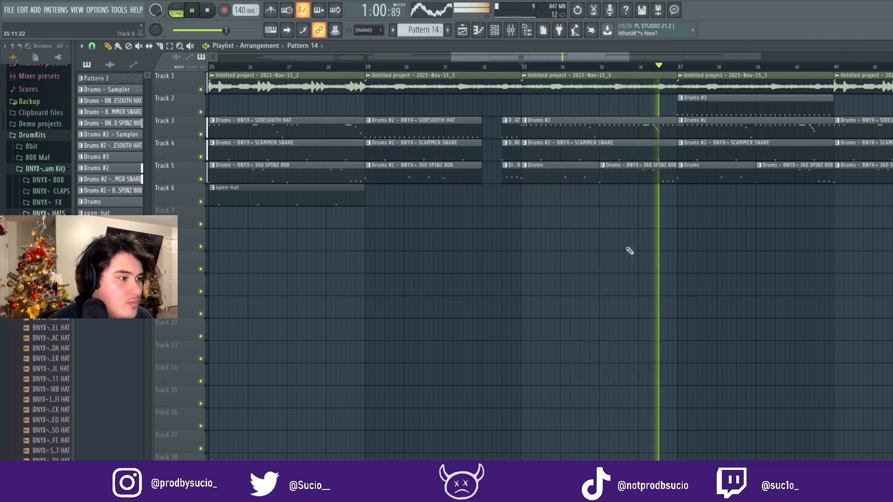
{"action": "scroll", "coordinate": [627, 248], "scroll_direction": "down", "scroll_amount": 5}
{"action": "key", "text": "space"}
{"action": "scroll", "coordinate": [758, 251], "scroll_direction": "up", "scroll_amount": 4}
{"action": "scroll", "coordinate": [759, 223], "scroll_direction": "down", "scroll_amount": 3}
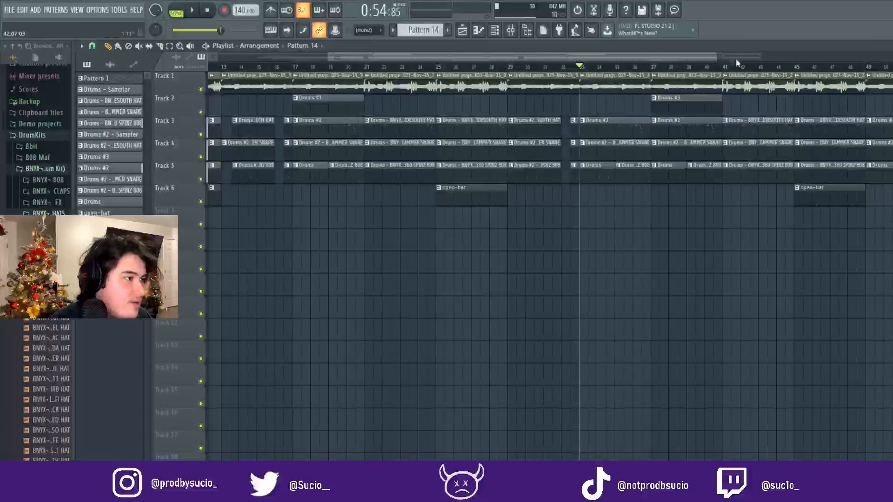
Step: Select bars 41 to 44 for looping and play them
{"action": "left_click_drag", "start_coordinate": [723, 69], "coordinate": [794, 70]}
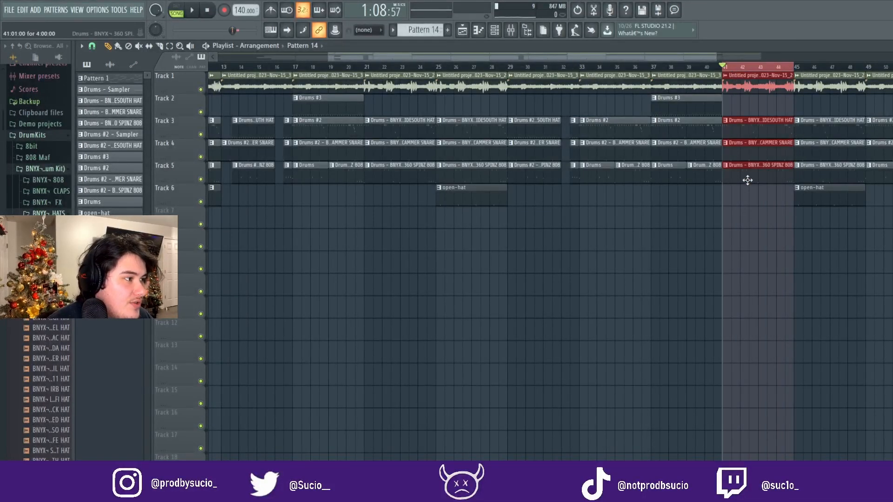
{"action": "scroll", "coordinate": [817, 229], "scroll_direction": "up", "scroll_amount": 2}
{"action": "key", "text": "space"}
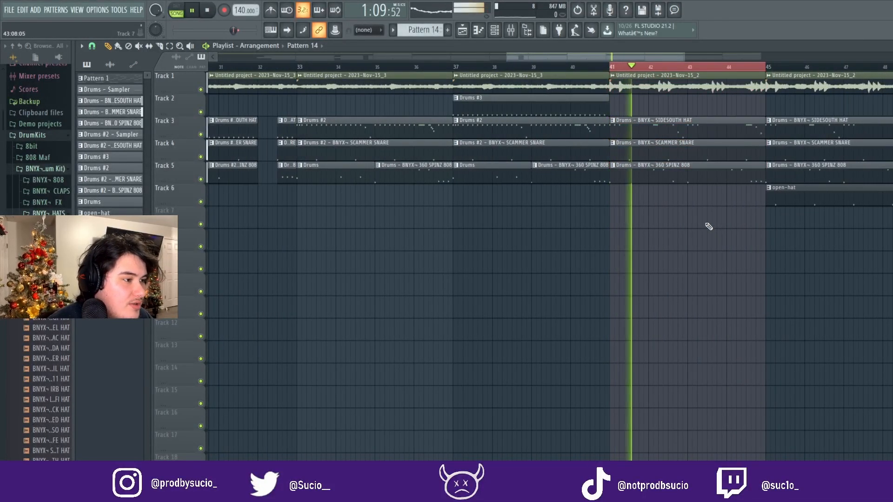
{"action": "key", "text": "space"}
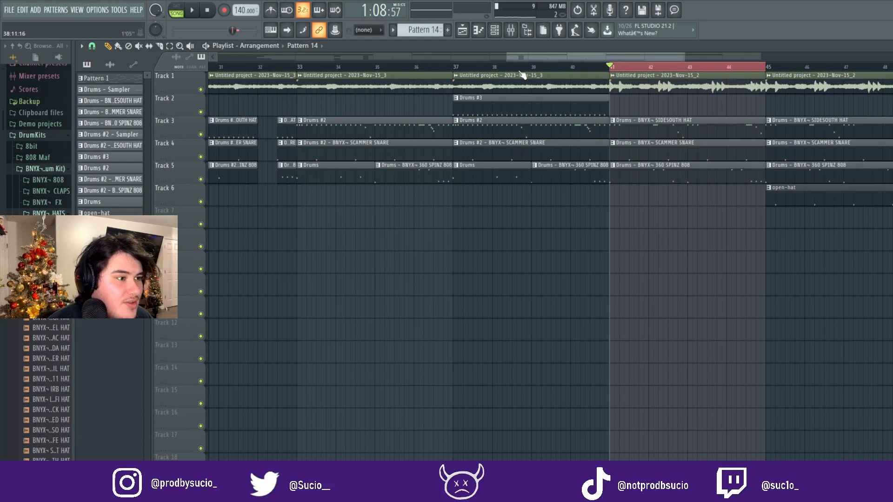
Step: Clear the time selection and play the arrangement from bar 41, followed by the section from bar 37
{"action": "key", "text": "ctrl+d"}
{"action": "left_click", "coordinate": [457, 68]}
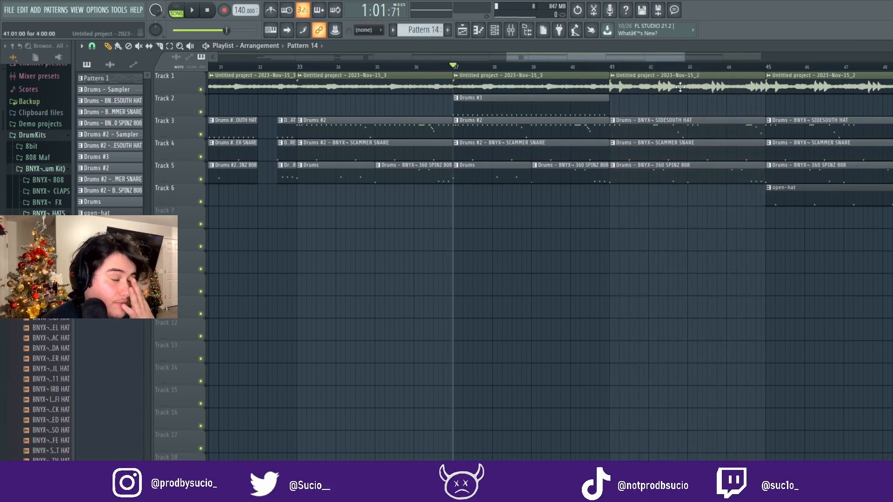
{"action": "left_click", "coordinate": [612, 68]}
{"action": "key", "text": "space"}
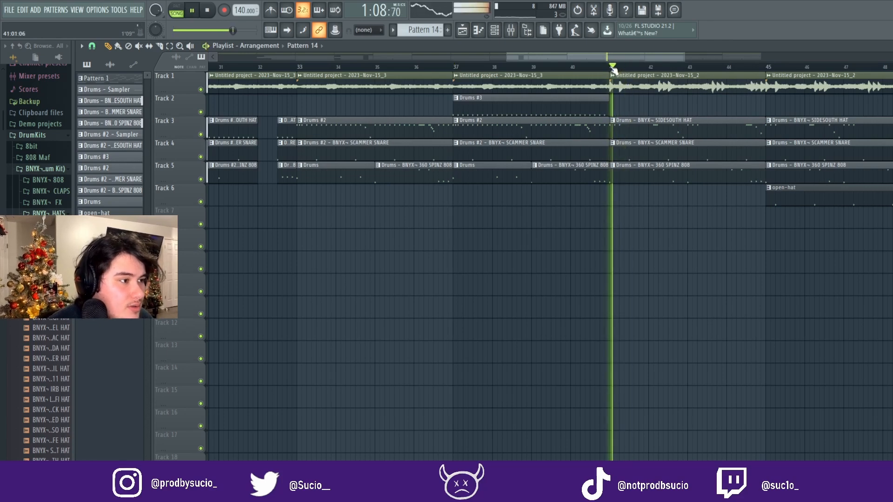
{"action": "key", "text": "space"}
{"action": "left_click", "coordinate": [454, 68]}
{"action": "key", "text": "space"}
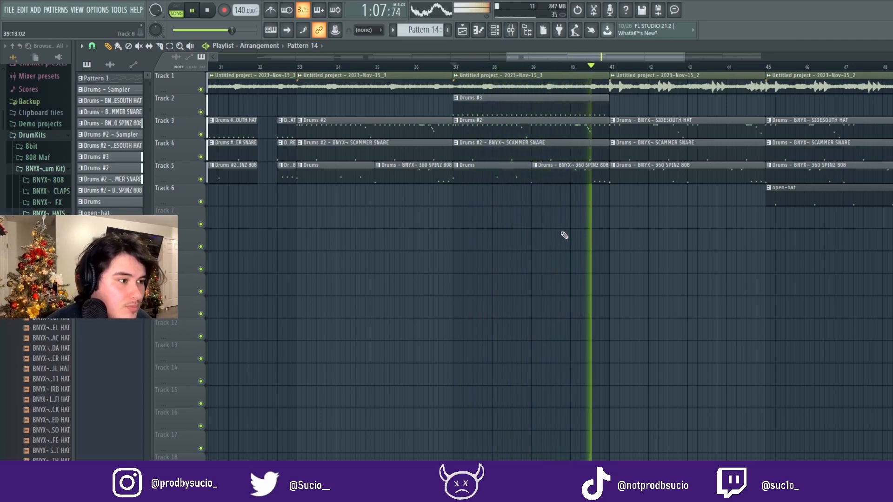
{"action": "key", "text": "space"}
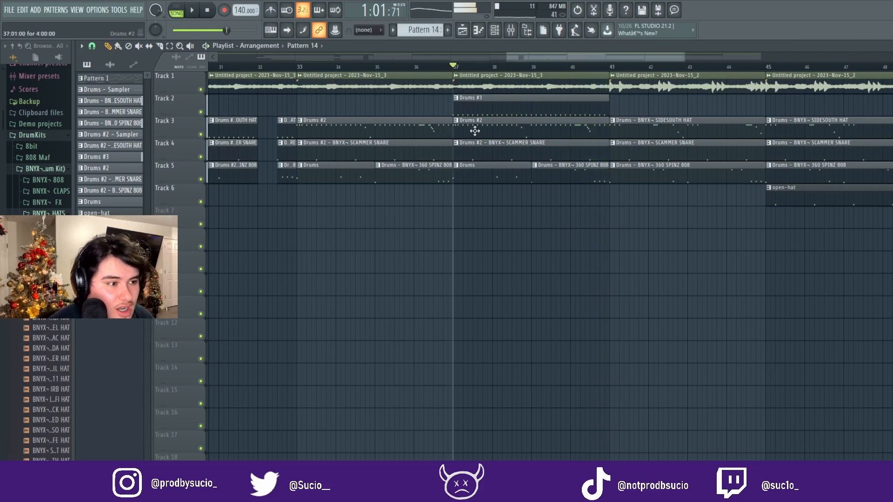
Step: Play the Drums #3 hat pattern with the Effectrix effect on mixer Insert 8 open, and return to the playlist overview
{"action": "double_click", "coordinate": [464, 100]}
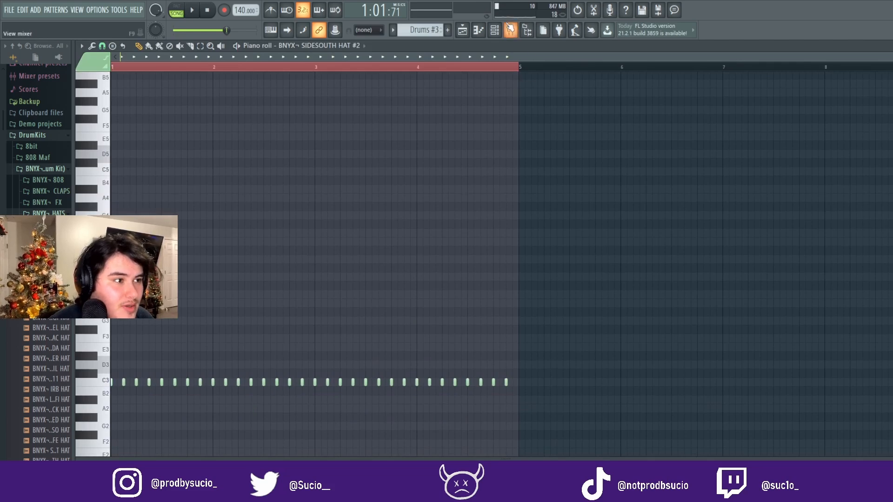
{"action": "left_click", "coordinate": [510, 29]}
{"action": "left_click", "coordinate": [363, 200]}
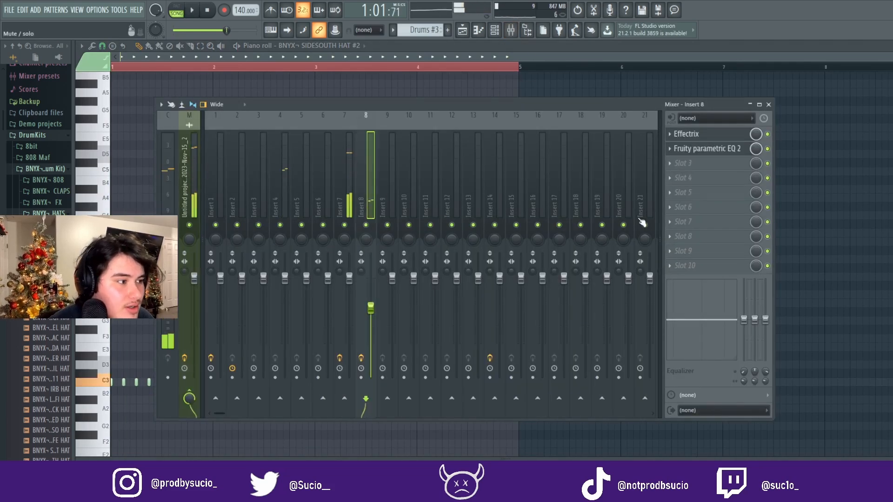
{"action": "left_click", "coordinate": [687, 135]}
{"action": "key", "text": "space"}
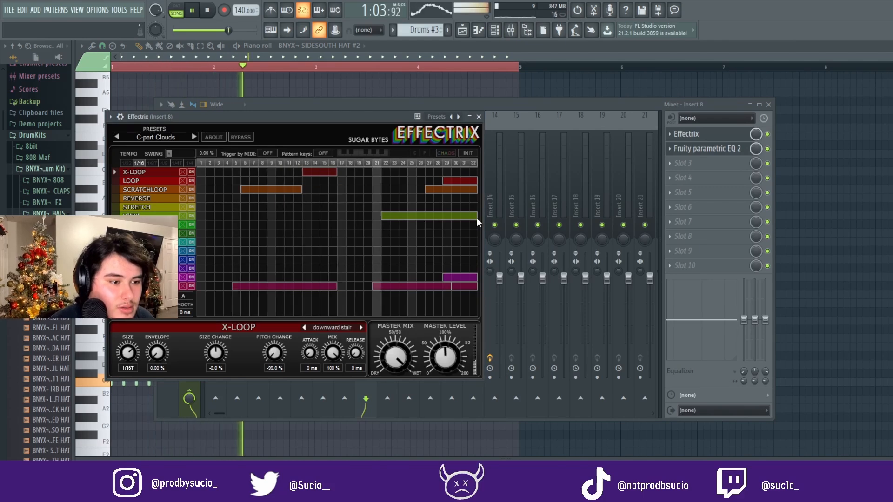
{"action": "left_click", "coordinate": [793, 188]}
{"action": "key", "text": "space"}
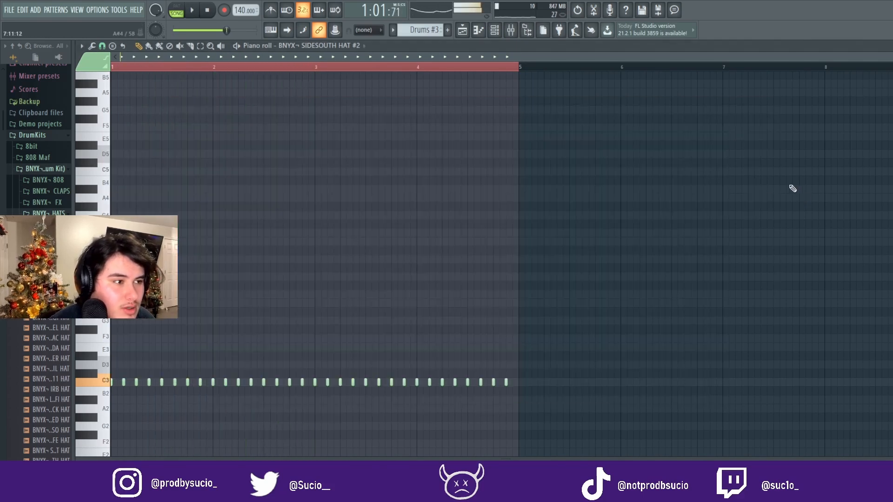
{"action": "left_click", "coordinate": [473, 31]}
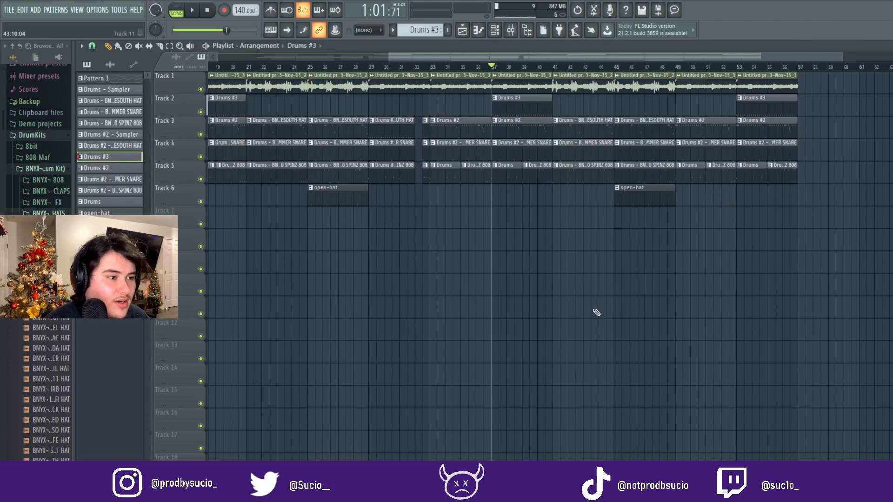
{"action": "scroll", "coordinate": [602, 302], "scroll_direction": "down", "scroll_amount": 2}
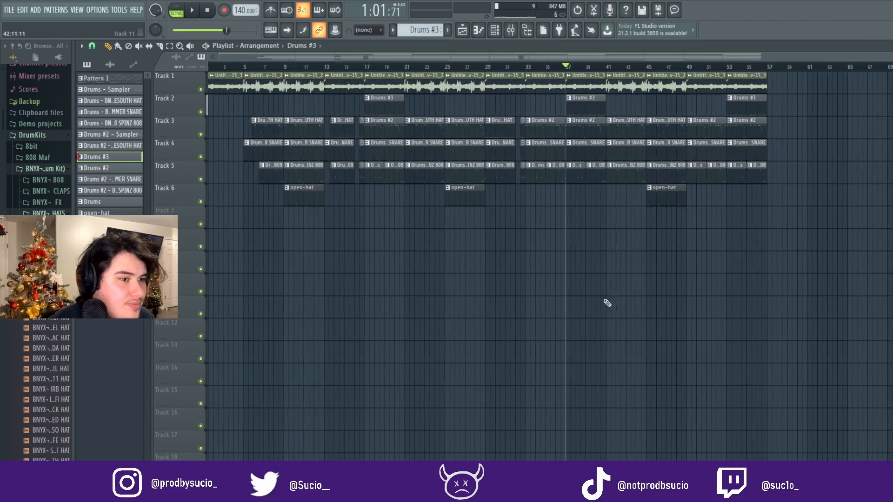
Step: Play the arrangement from bar 13 through the drum break leading into bar 17, and stop playback
{"action": "left_click", "coordinate": [331, 65]}
{"action": "scroll", "coordinate": [373, 232], "scroll_direction": "up", "scroll_amount": 3}
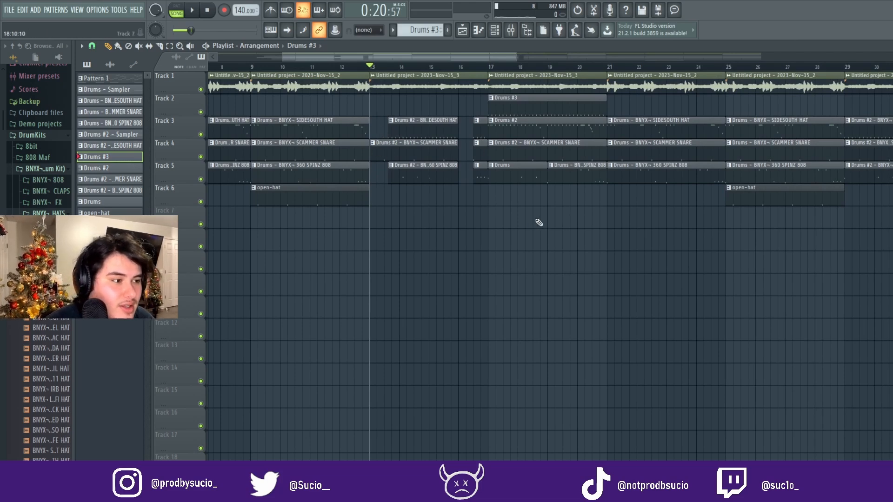
{"action": "scroll", "coordinate": [387, 244], "scroll_direction": "down", "scroll_amount": 2}
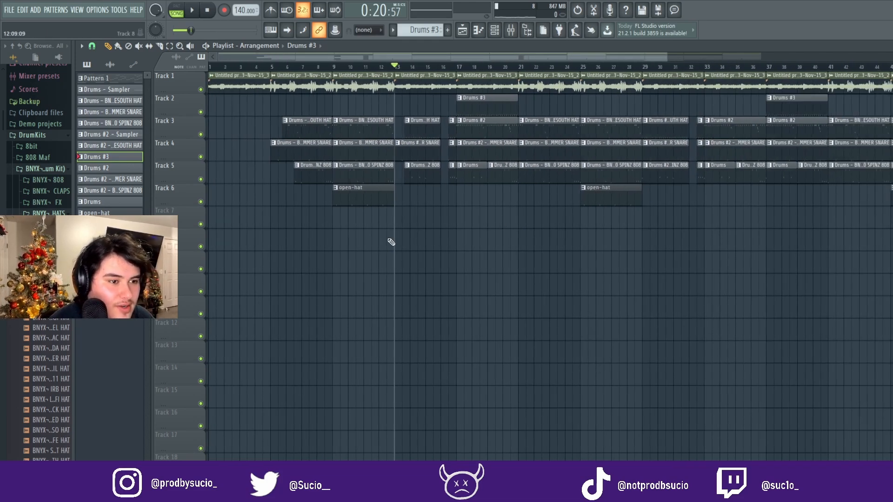
{"action": "key", "text": "space"}
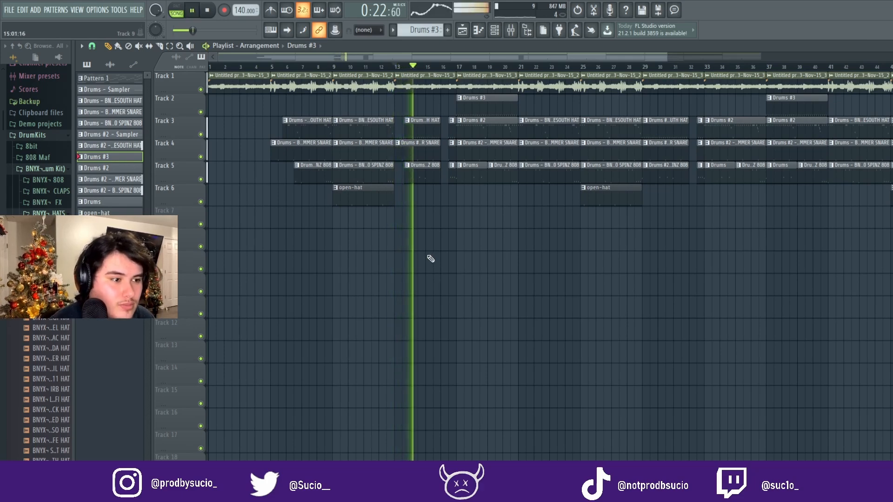
{"action": "scroll", "coordinate": [444, 225], "scroll_direction": "up", "scroll_amount": 2}
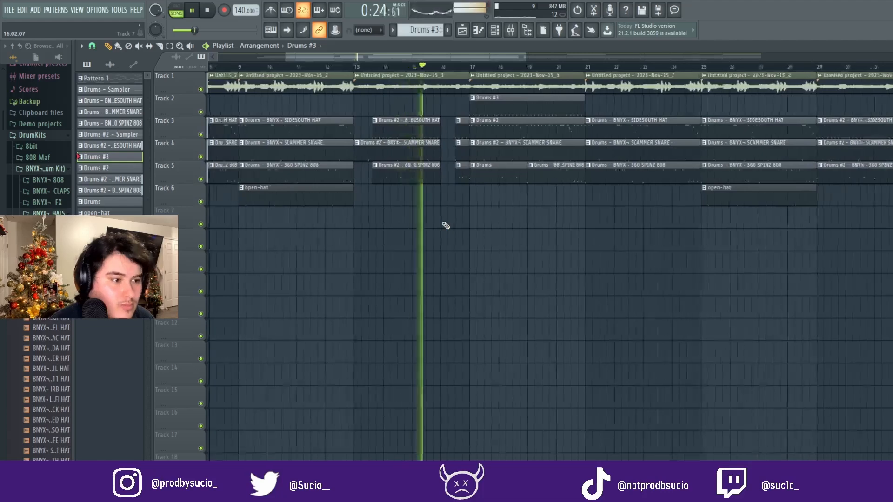
{"action": "scroll", "coordinate": [449, 225], "scroll_direction": "up", "scroll_amount": 2}
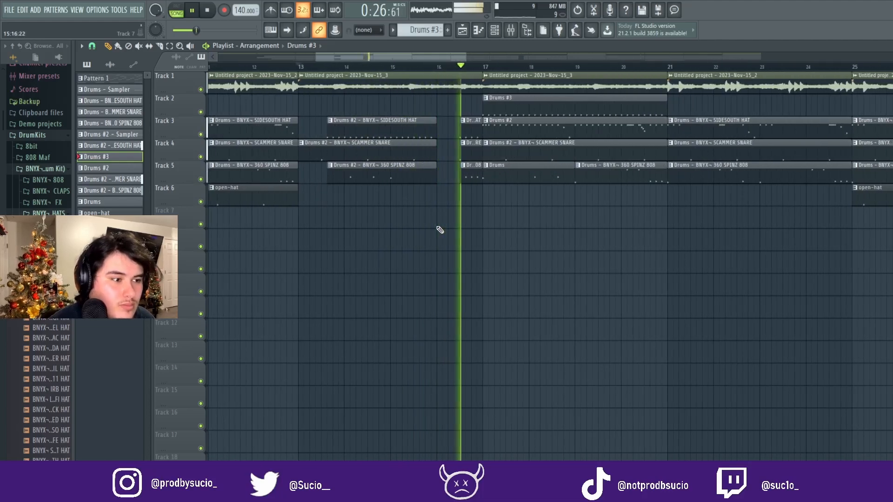
{"action": "scroll", "coordinate": [439, 228], "scroll_direction": "down", "scroll_amount": 3}
{"action": "key", "text": "space"}
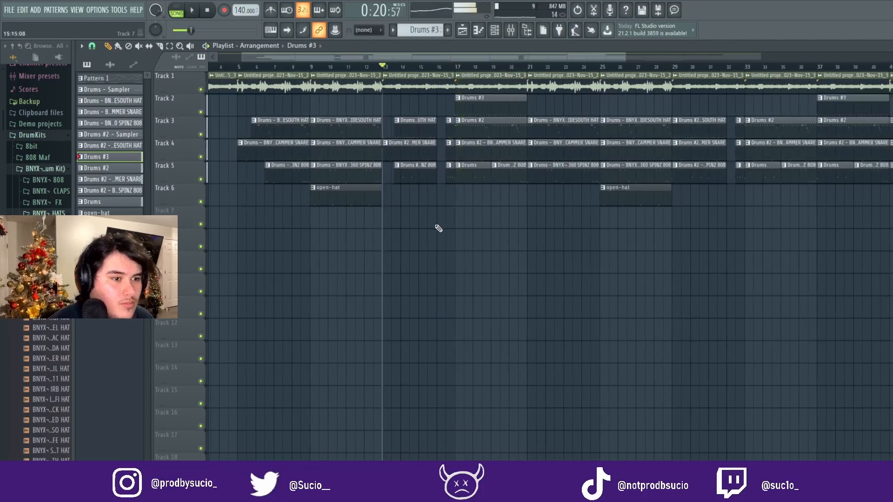
Step: Play the arrangement from bar 5 to check the staggered snare, hat, 808 and open-hat entries, and stop playback
{"action": "scroll", "coordinate": [436, 226], "scroll_direction": "down", "scroll_amount": 2}
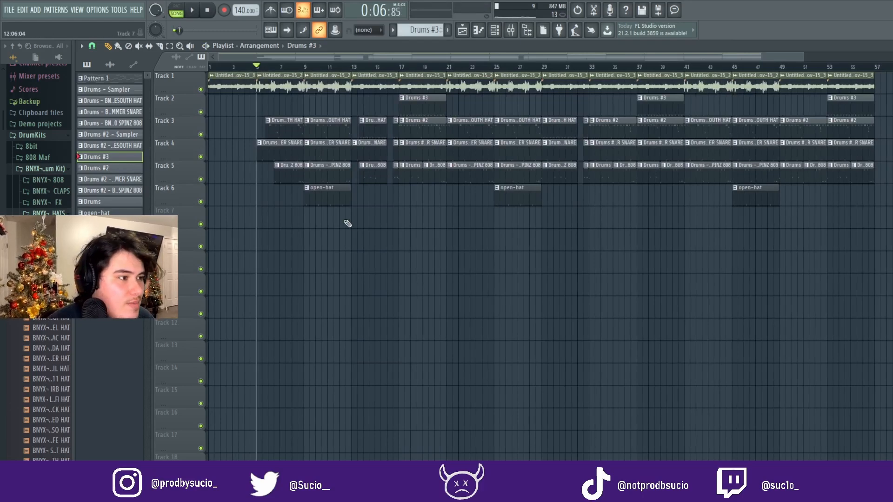
{"action": "scroll", "coordinate": [307, 189], "scroll_direction": "up", "scroll_amount": 2}
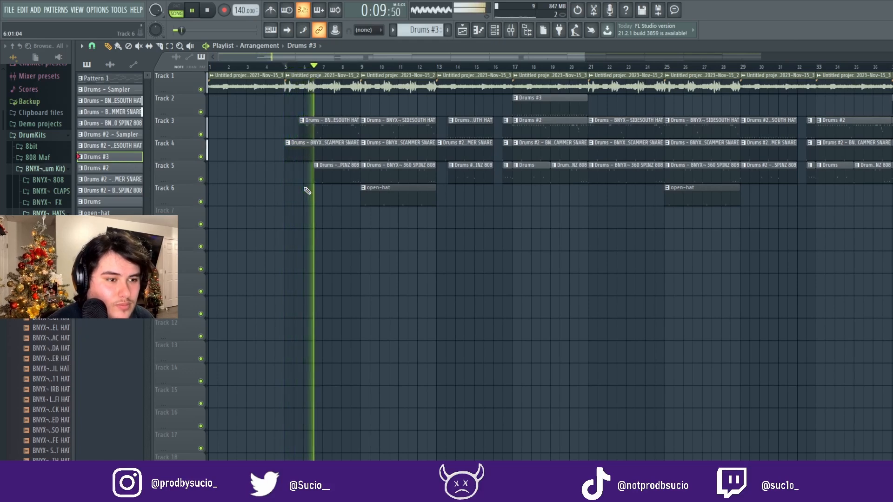
{"action": "scroll", "coordinate": [390, 222], "scroll_direction": "down", "scroll_amount": 2}
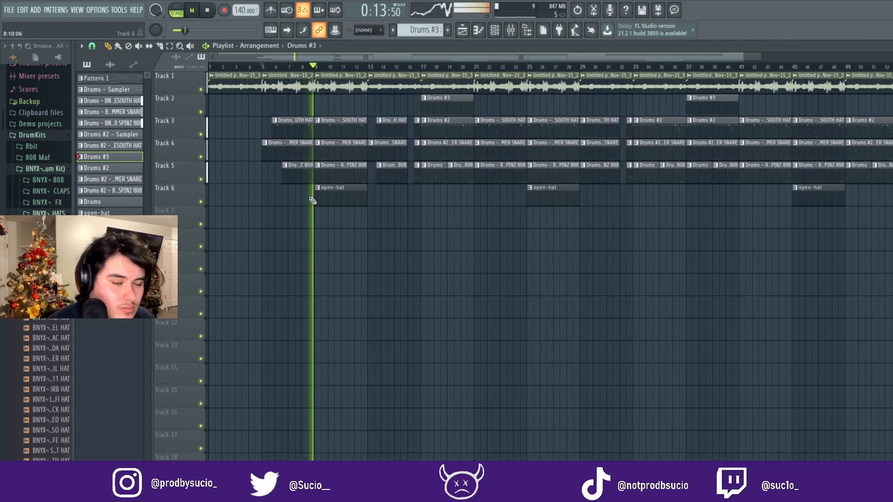
{"action": "scroll", "coordinate": [348, 219], "scroll_direction": "down", "scroll_amount": 2}
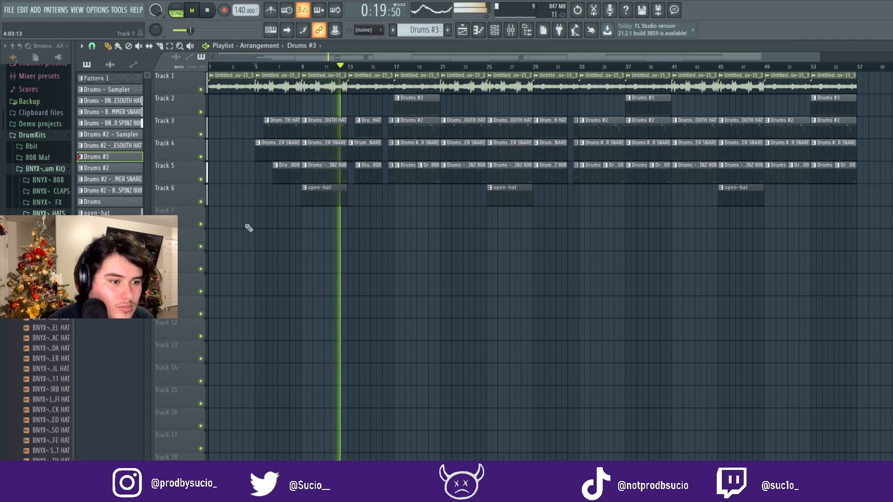
{"action": "scroll", "coordinate": [428, 233], "scroll_direction": "down", "scroll_amount": 1}
{"action": "key", "text": "space"}
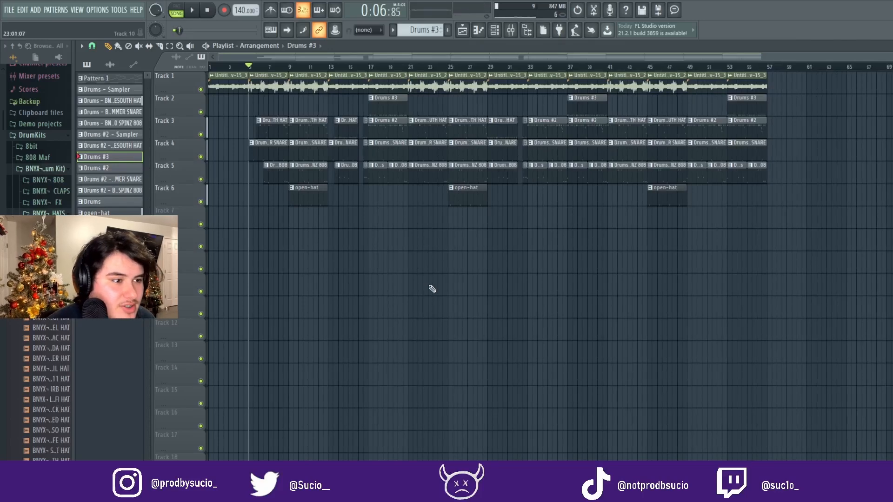
Step: Place the playhead at bar 49 and look over the closing section of the arrangement
{"action": "scroll", "coordinate": [421, 244], "scroll_direction": "up", "scroll_amount": 3}
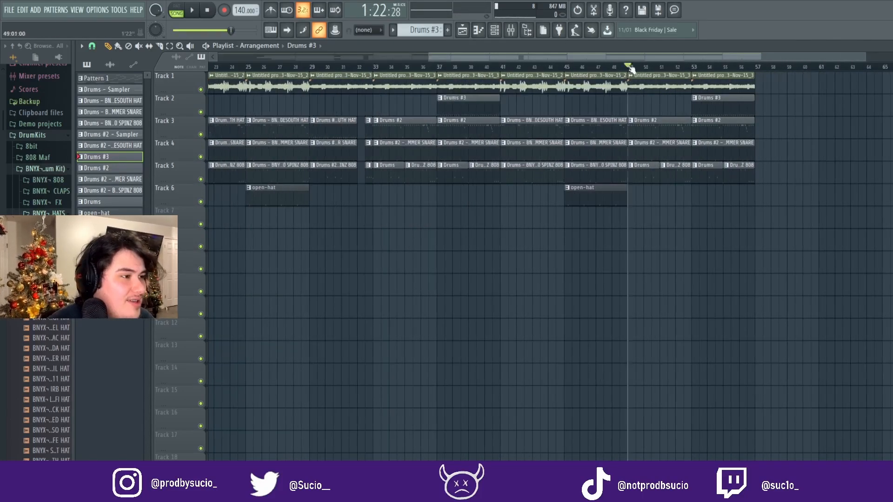
{"action": "scroll", "coordinate": [735, 218], "scroll_direction": "down", "scroll_amount": 3}
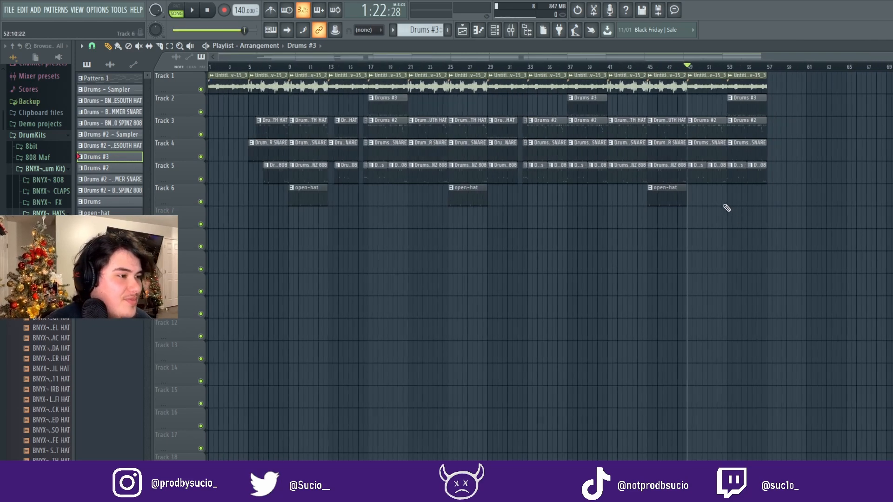